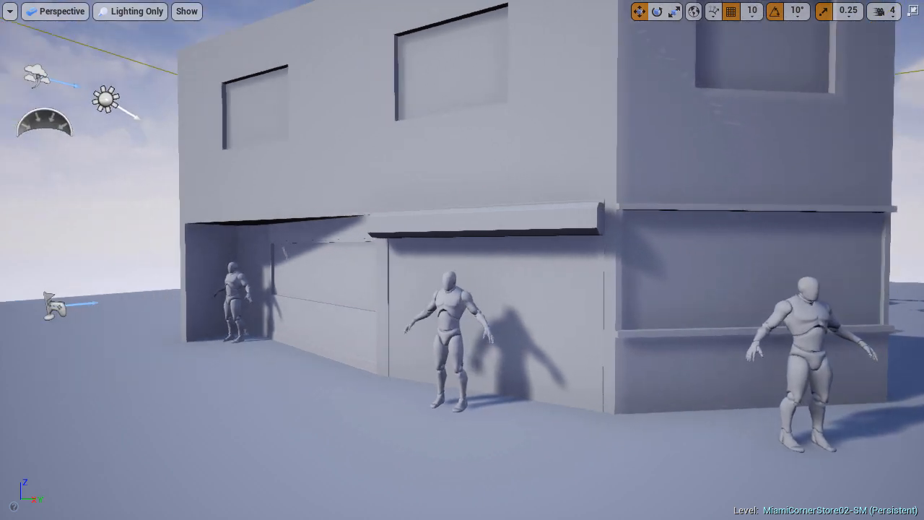
right_click_drag(462, 260, 474, 249)
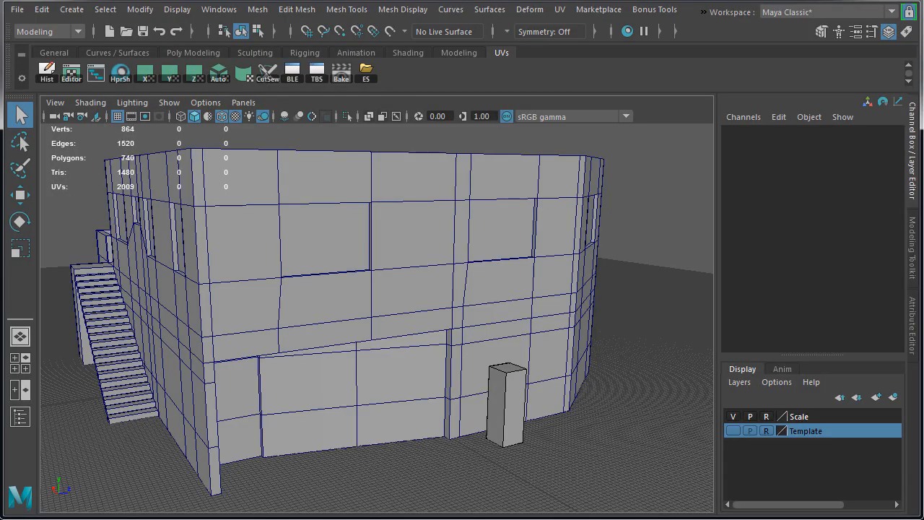
- Save the scene as a new file named 02-CornerStore-Modeling.mlt in the project's scenes folder
left_click(16, 10)
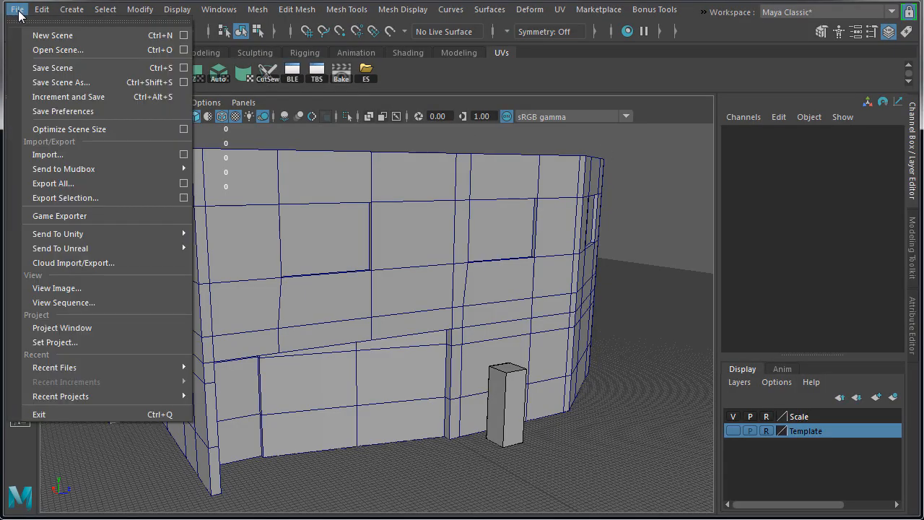
left_click(81, 82)
left_click(221, 107)
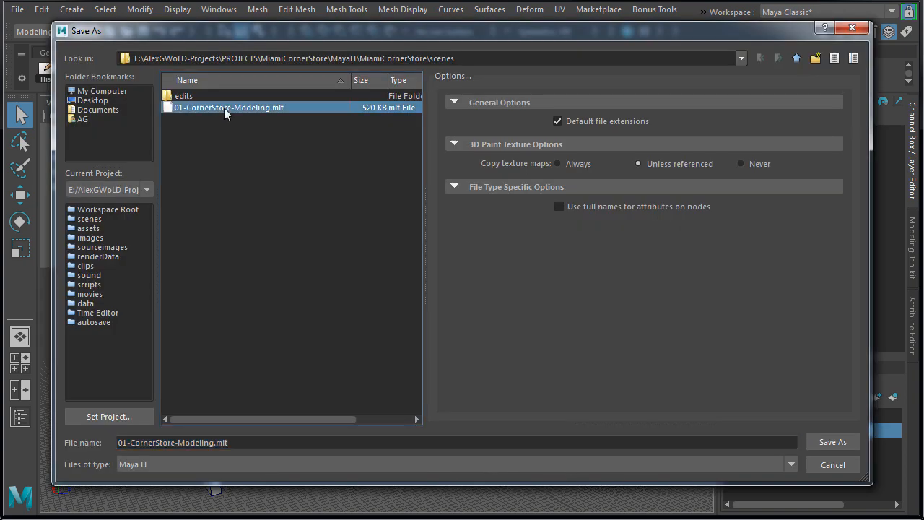
left_click(135, 442)
key("Left")
key("Left")
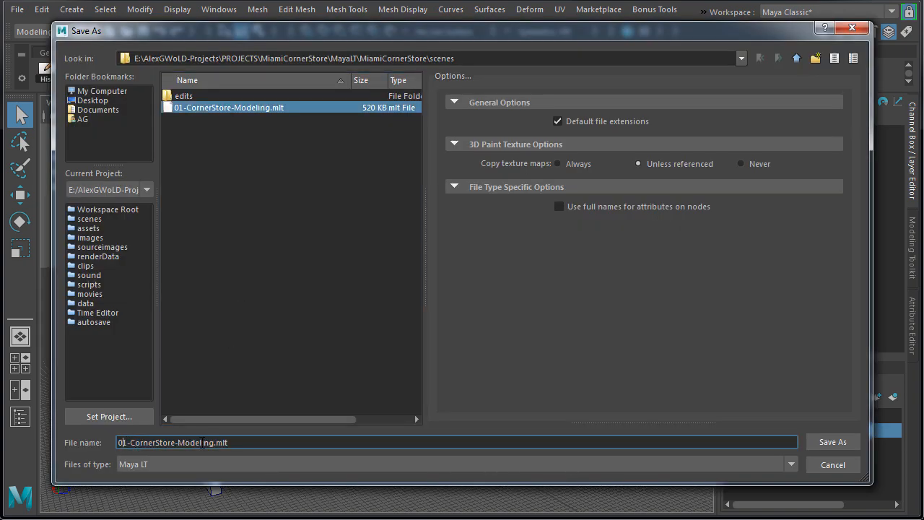
key("BackSpace")
type("2")
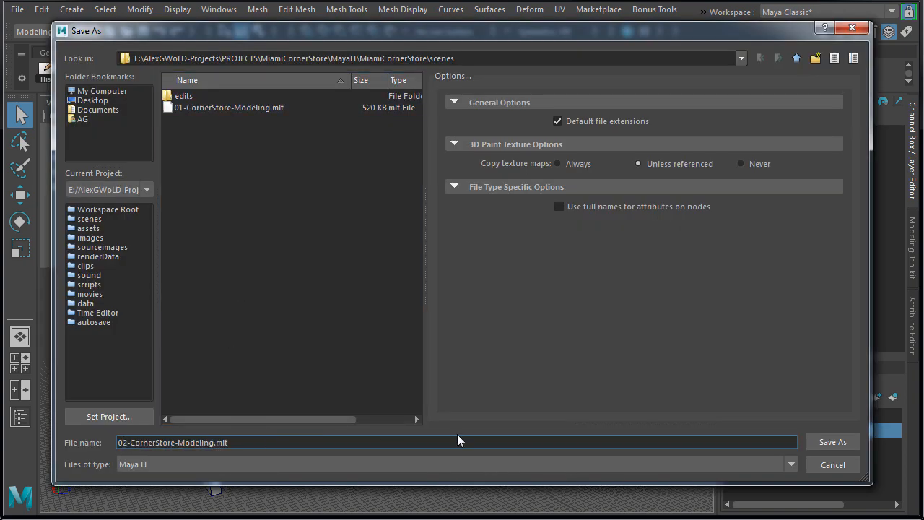
left_click(841, 441)
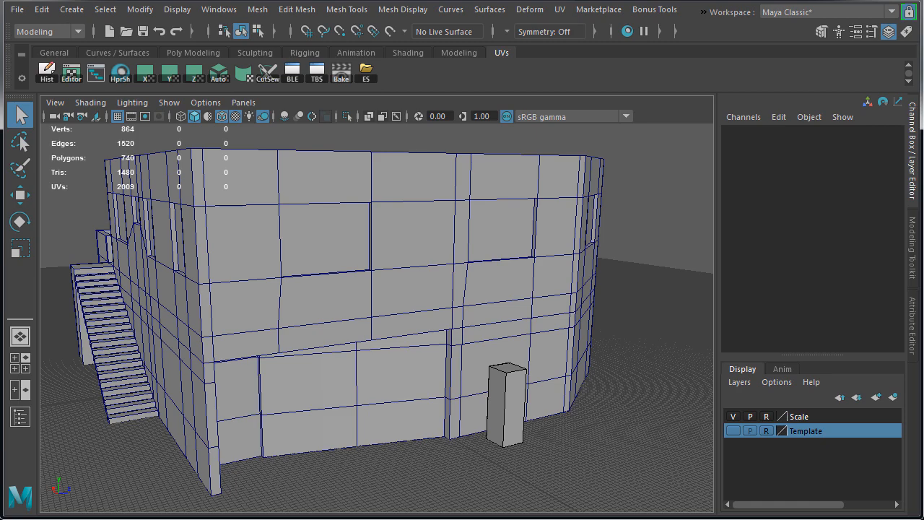
- Hide the Scale layer and delete the building mesh's construction history
left_click(459, 53)
left_click(732, 417)
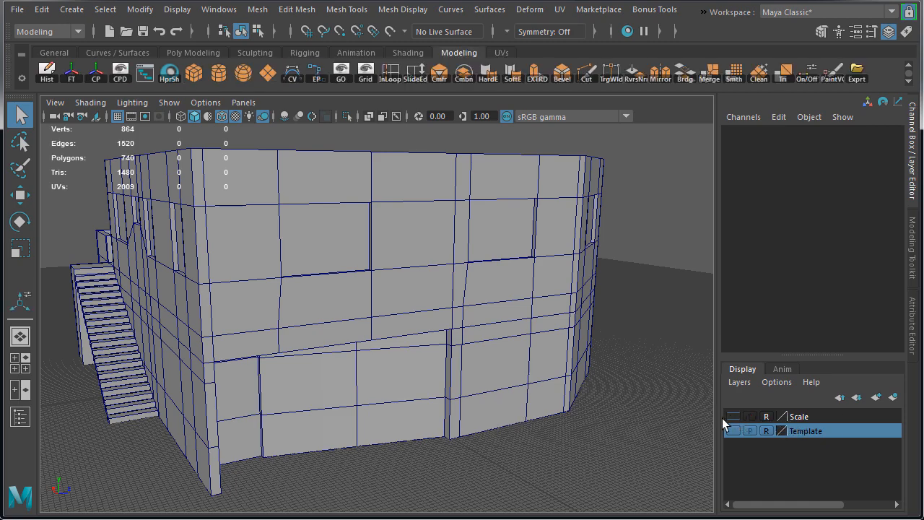
left_click_drag(487, 355, 433, 347, "alt")
right_click_drag(433, 348, 500, 369, "alt")
middle_click_drag(500, 368, 436, 299, "alt")
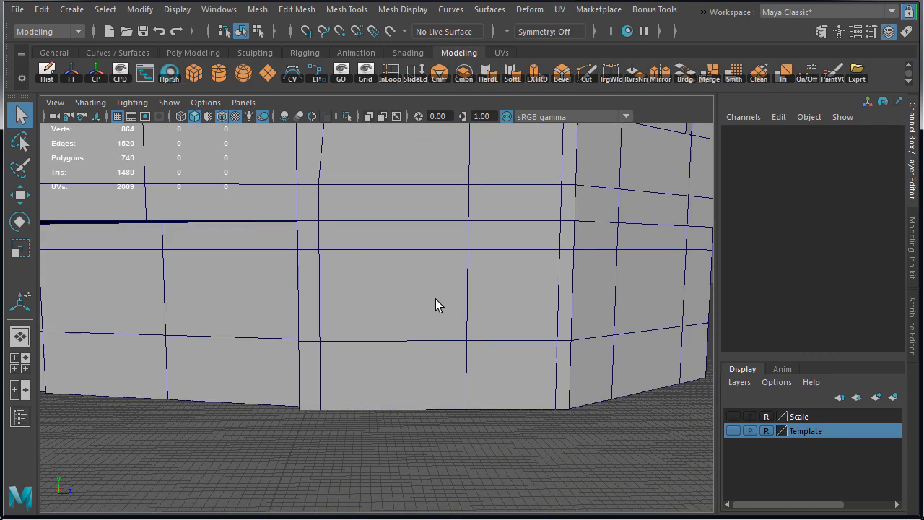
left_click(436, 299)
left_click_drag(435, 299, 332, 337, "alt")
key("w")
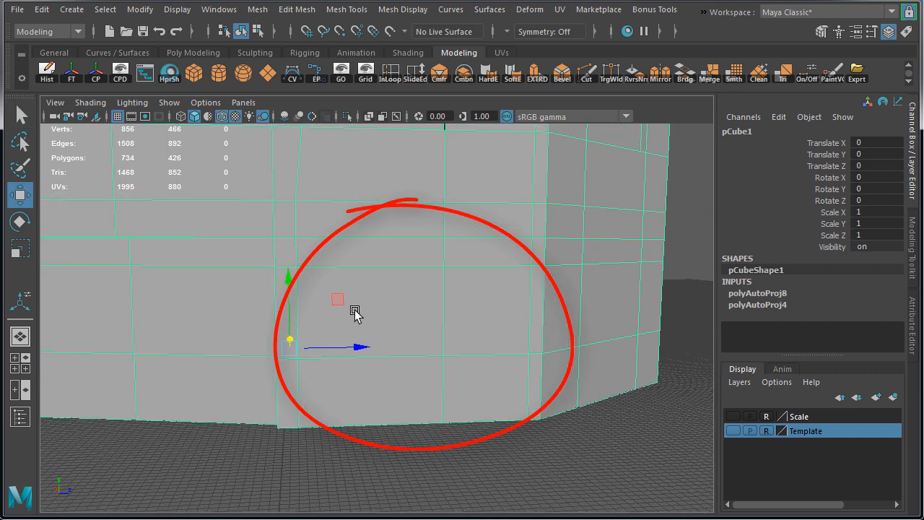
left_click(46, 80)
left_click_drag(483, 278, 443, 287, "alt")
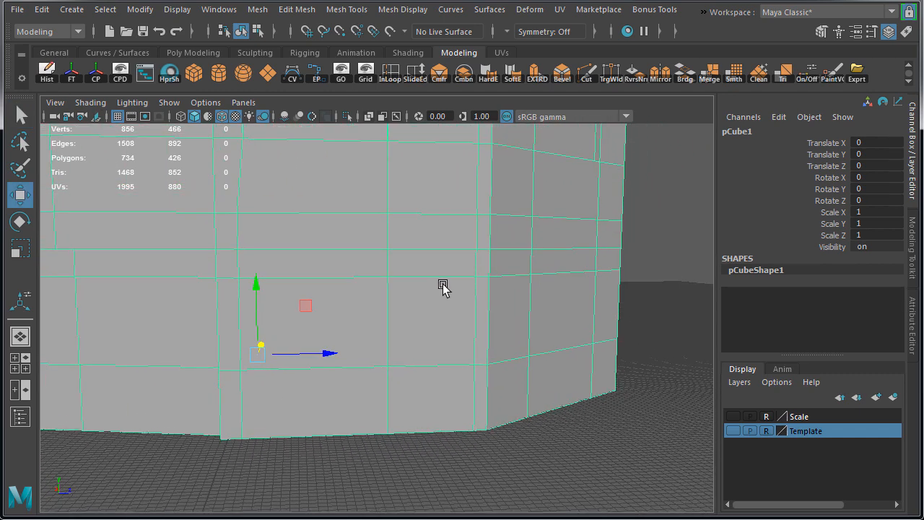
- Insert two vertical edge loops in the front wall section beside the corner, each just inside one of its existing side edges
left_click(393, 72)
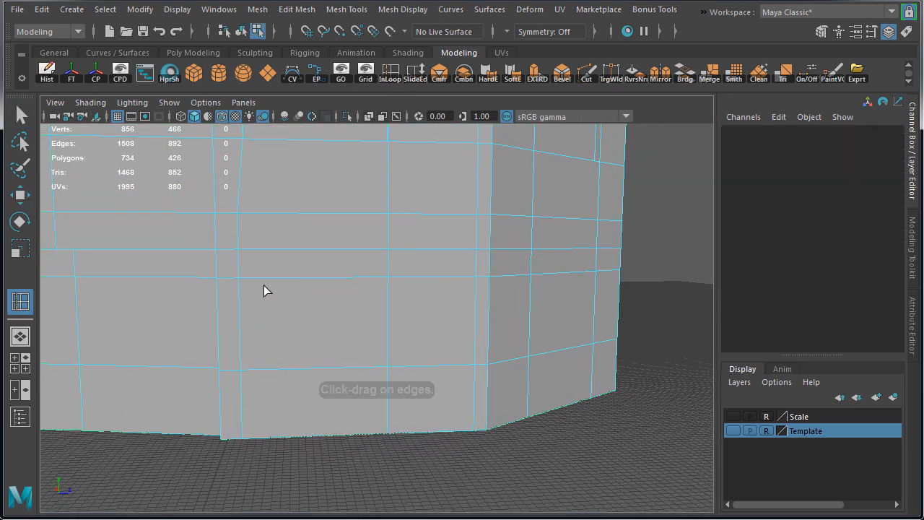
left_click(245, 283)
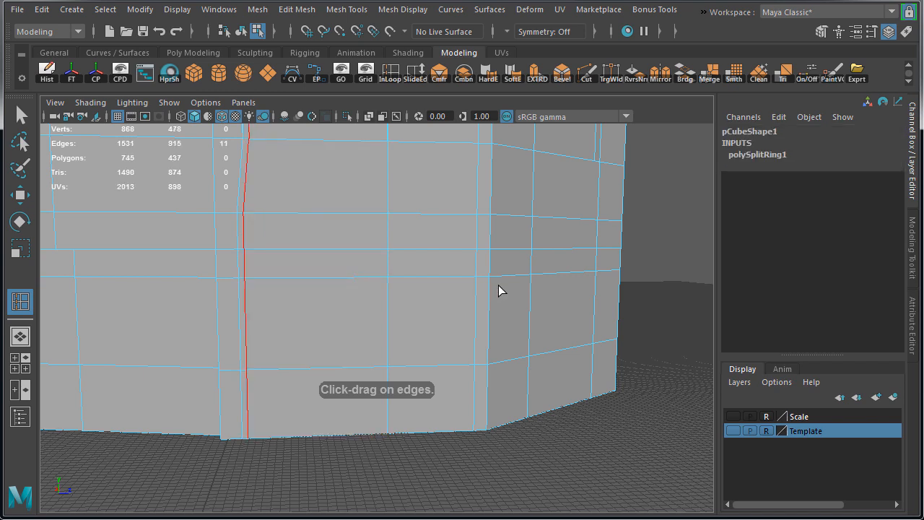
left_click(471, 283)
key("w")
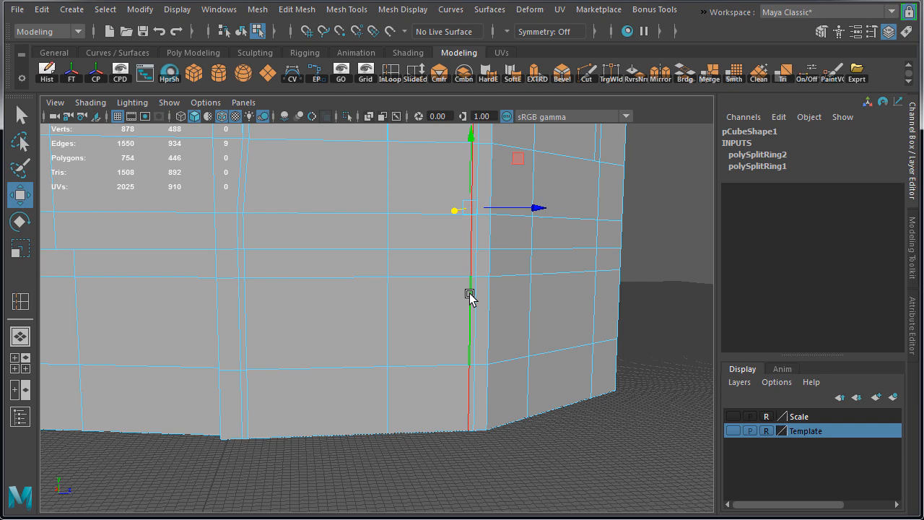
- Delete all segments of both new edge loops except those on the ground-floor panel of the wall section
double_click(246, 307, "shift")
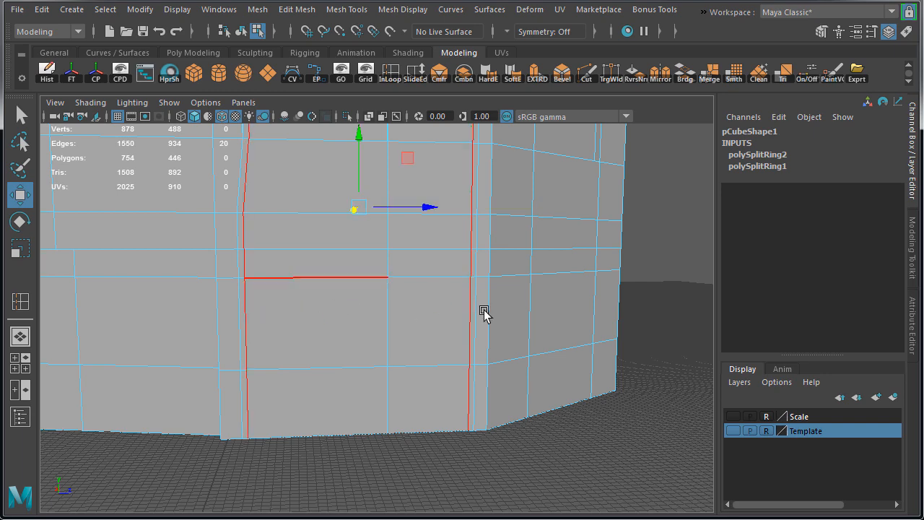
left_click_drag(483, 313, 357, 342, "alt")
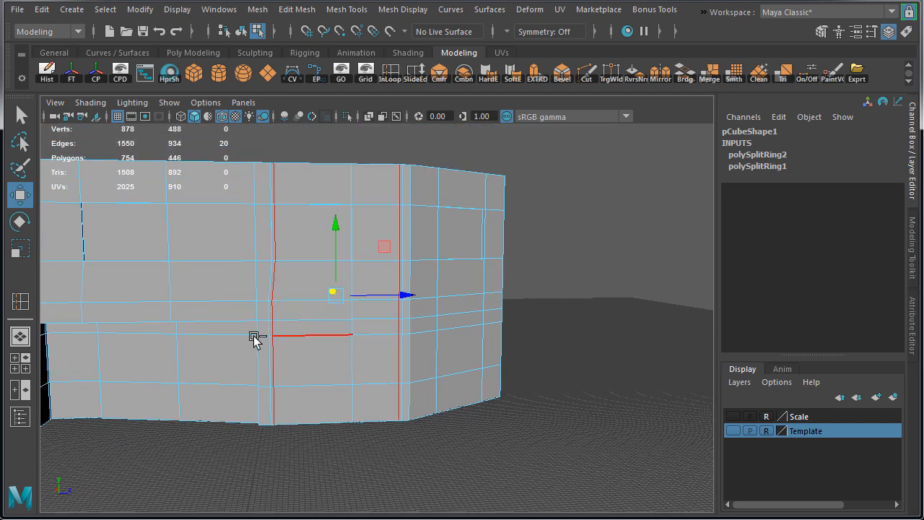
right_click_drag(311, 440, 479, 388, "alt")
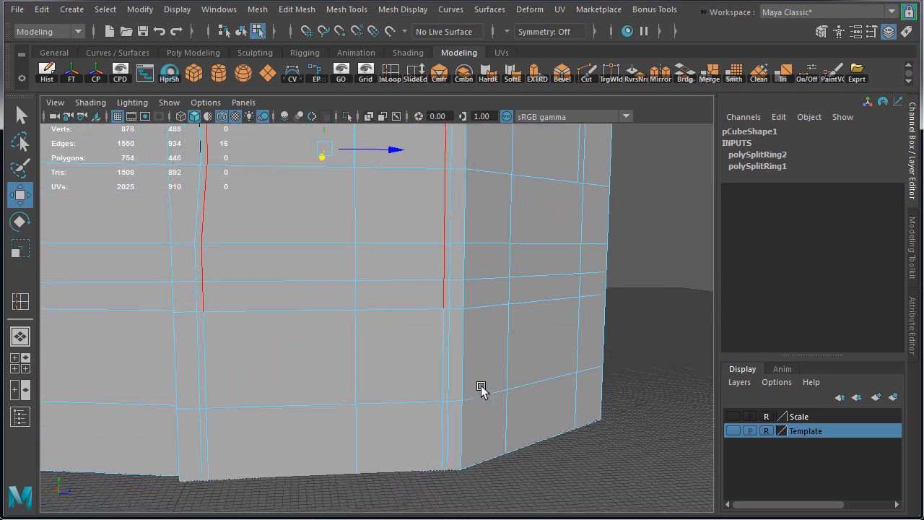
key("Delete")
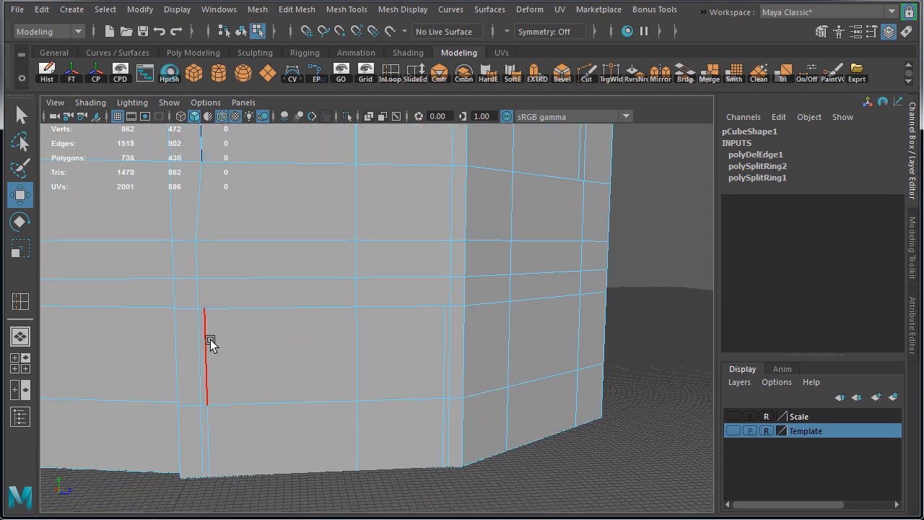
- In a side view along the X axis, snap the left new vertical edge of the ground-floor panel to the grid
double_click(211, 339)
key("space")
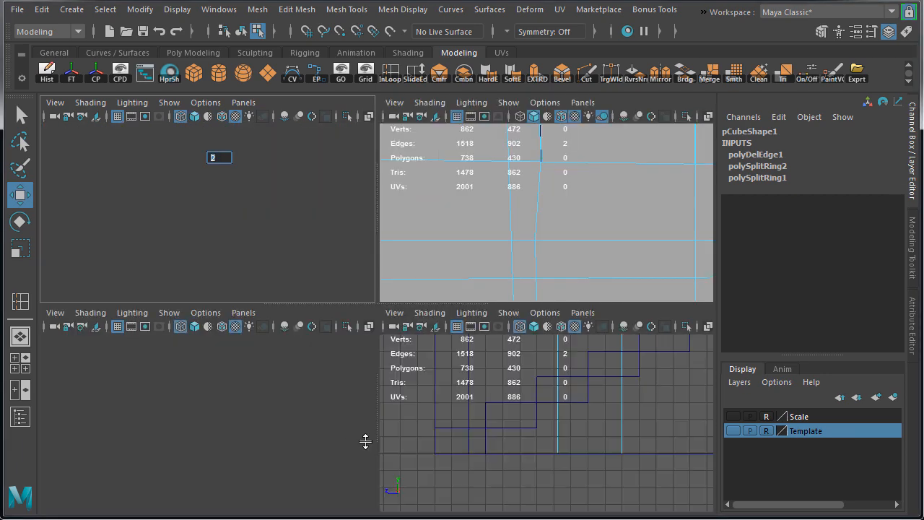
key("space")
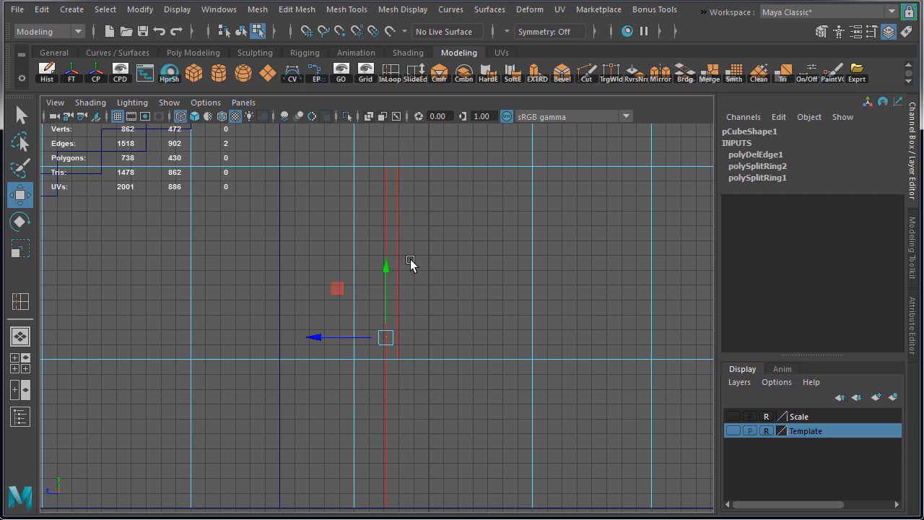
left_click(55, 101)
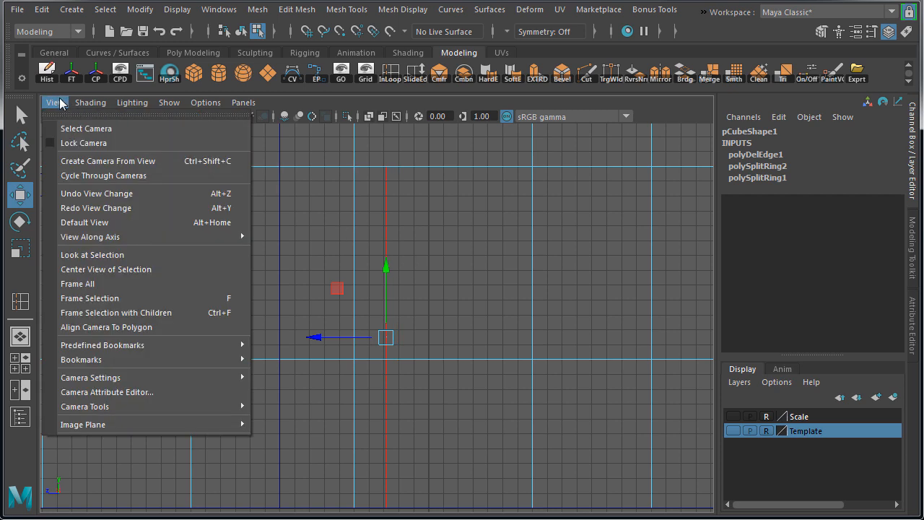
mouse_move(104, 239)
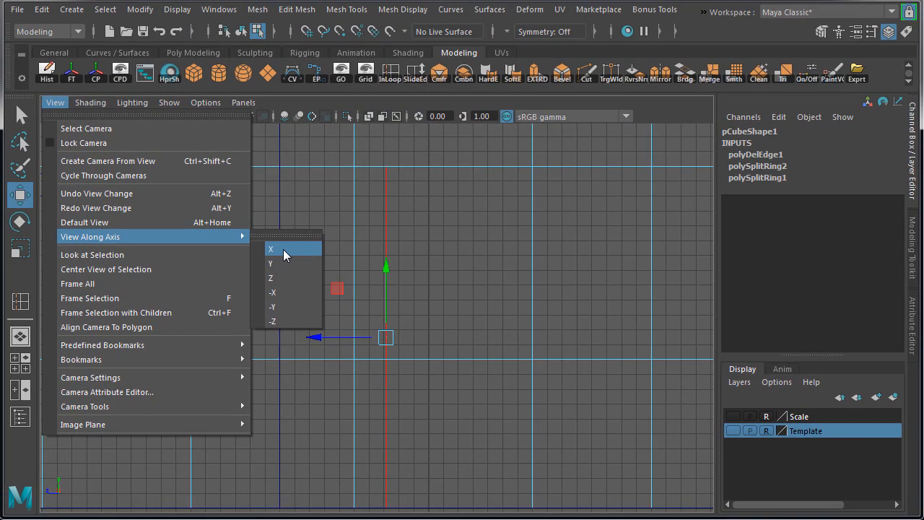
left_click(283, 249)
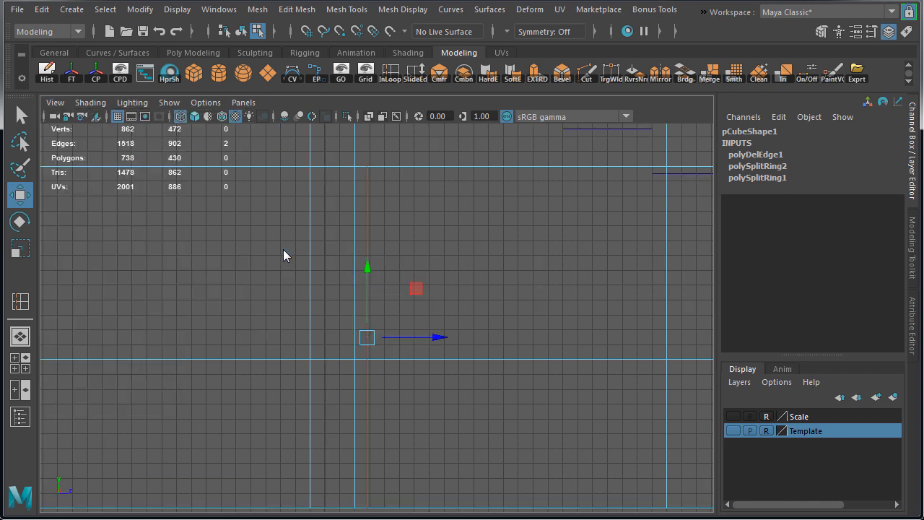
middle_click_drag(621, 325, 303, 318, "alt")
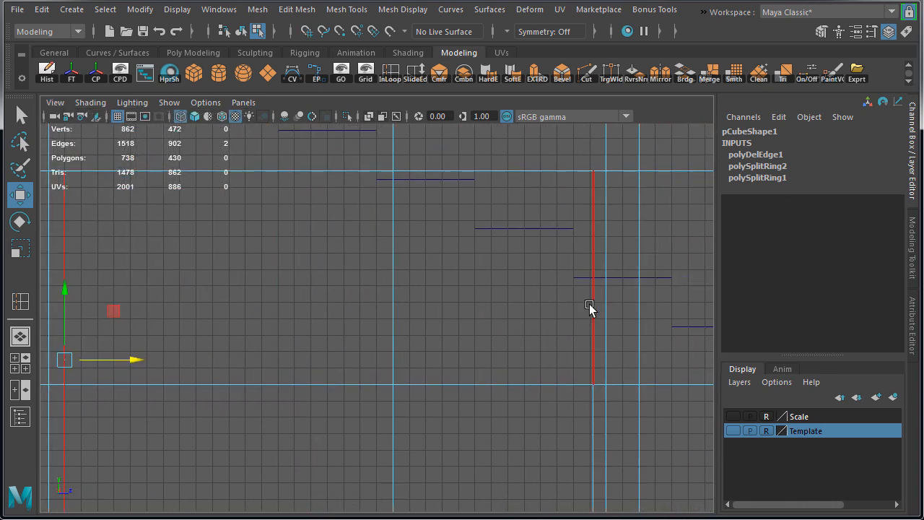
- Move the right new vertical edge of the ground-floor panel inward with grid snapping
double_click(590, 306)
middle_click_drag(589, 316, 524, 280, "alt")
key("x")
left_click_drag(554, 323, 527, 322)
right_click_drag(525, 320, 470, 317, "alt")
middle_click_drag(471, 317, 529, 332, "alt")
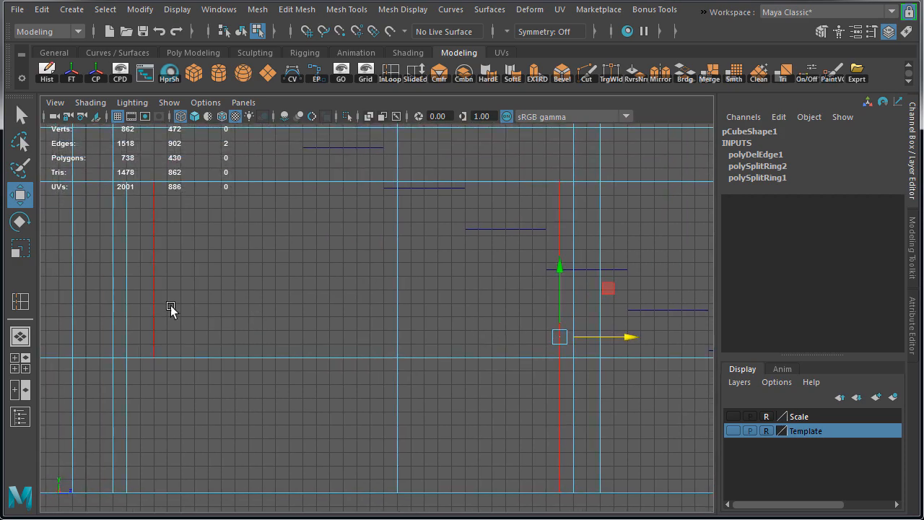
- Select both new vertical edges and scale them slightly apart to narrow the strips beside them
double_click(128, 290, "shift")
key("r")
left_click_drag(408, 338, 410, 337)
- Extrude the four narrow strip faces on both sides of the ground-floor panel slightly outward as raised vertical trim
key("space")
key("space")
left_click_drag(527, 255, 407, 263, "alt")
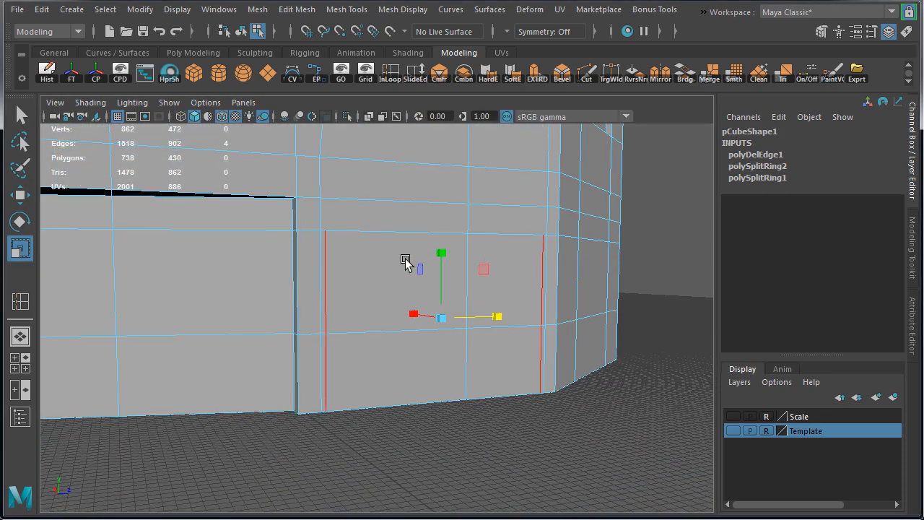
right_click_drag(406, 262, 386, 255, "alt")
middle_click_drag(386, 256, 359, 284, "alt")
left_click_drag(359, 285, 398, 274, "alt")
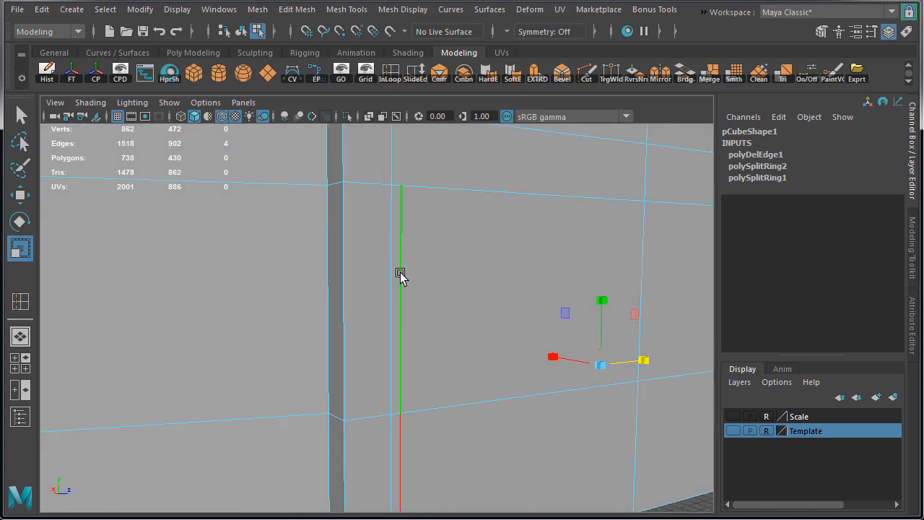
right_click_drag(399, 312, 399, 343)
middle_click_drag(614, 351, 469, 354, "alt")
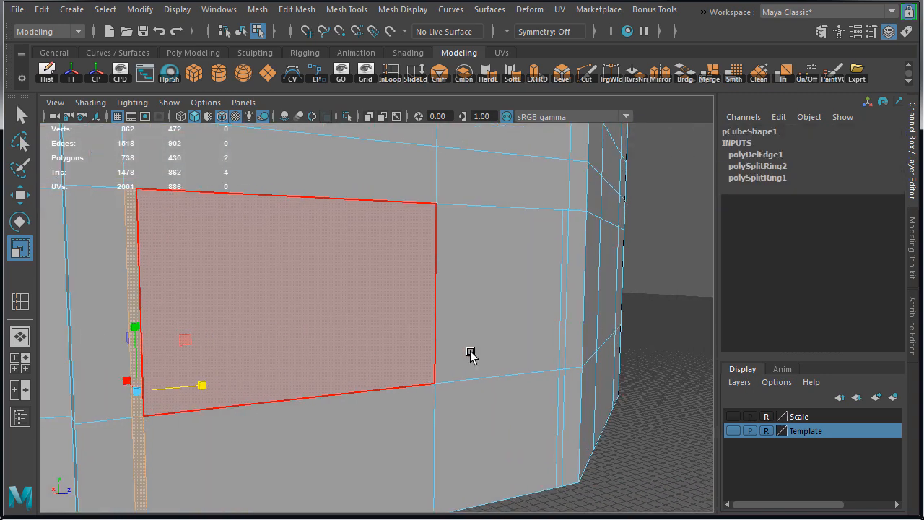
left_click(569, 314, "shift")
key("ctrl+z")
left_click(565, 316, "shift")
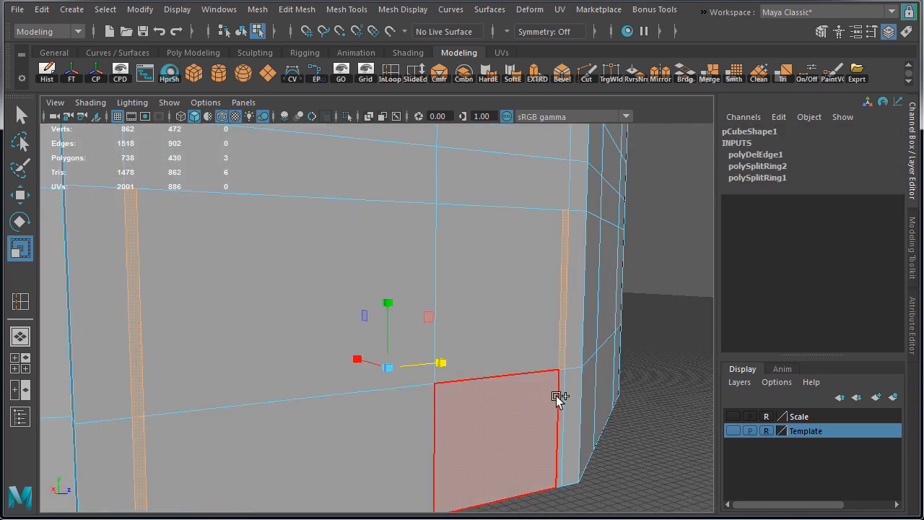
left_click_drag(541, 398, 451, 338, "alt")
key("w")
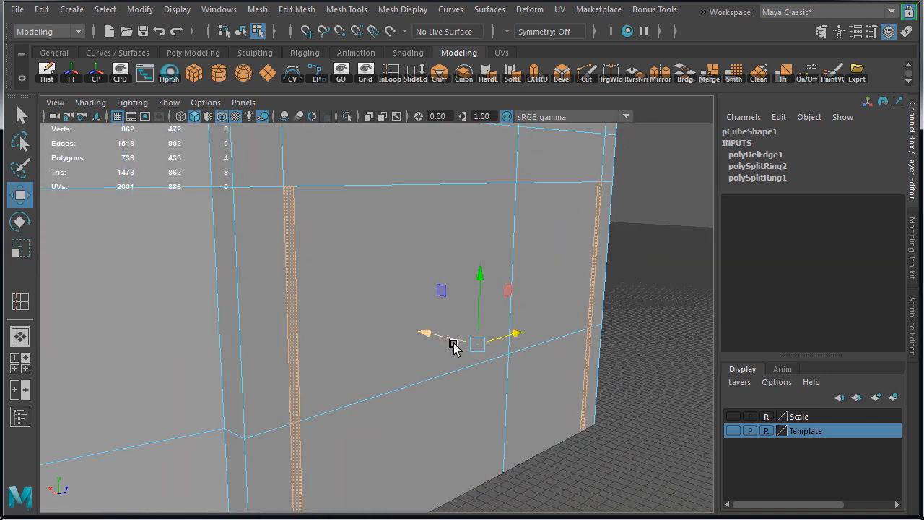
key("ctrl+e")
key("space")
key("space")
key("f")
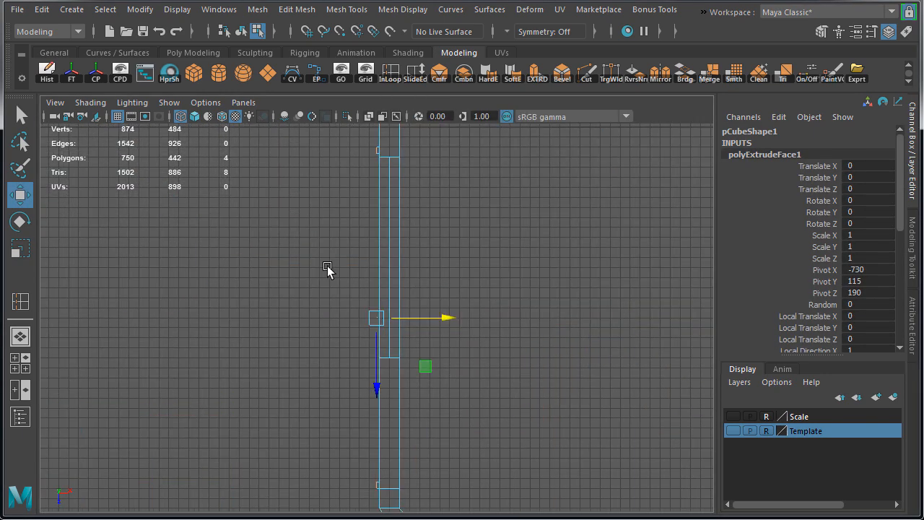
middle_click_drag(315, 297, 319, 408, "alt")
right_click_drag(319, 408, 464, 256, "alt")
middle_click_drag(464, 255, 483, 318, "alt")
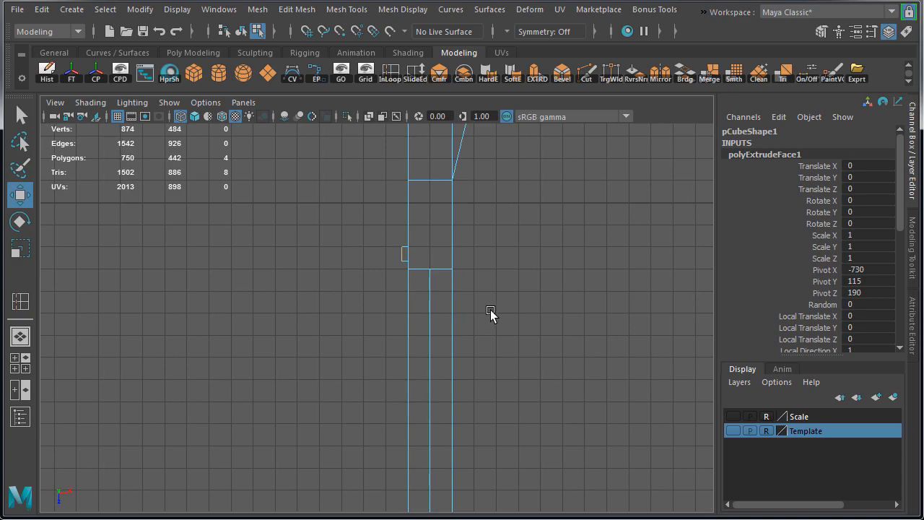
- Return to object mode in the perspective view, deselect the building and inspect the extruded trim up close
key("space")
key("space")
right_click(408, 231)
right_click_drag(409, 231, 477, 209)
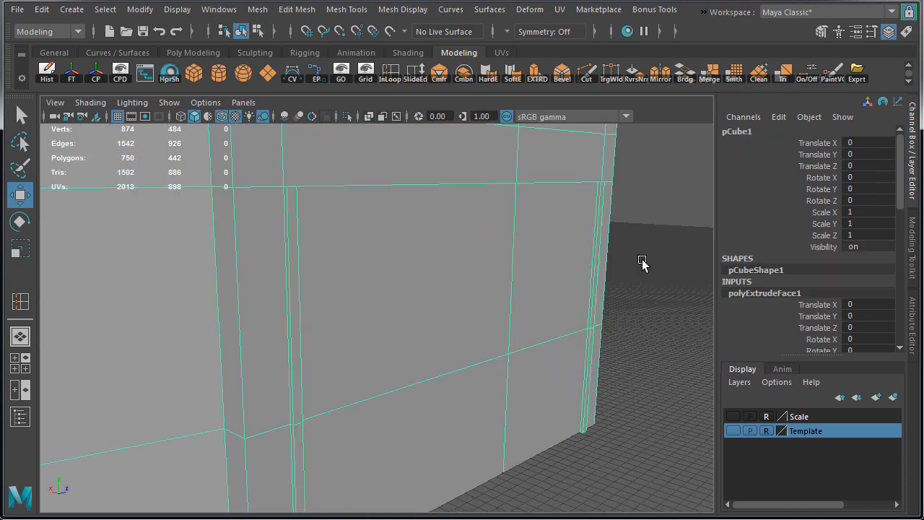
left_click(641, 263)
left_click_drag(642, 263, 411, 299, "alt")
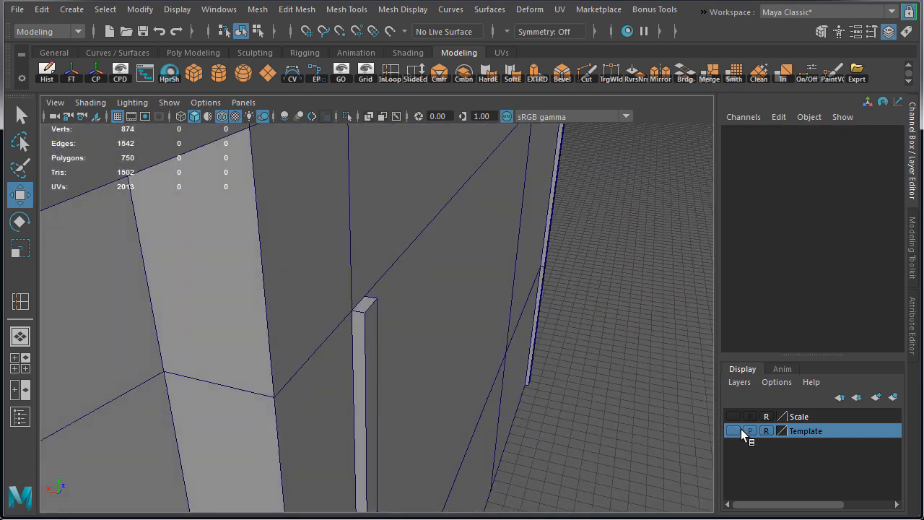
- Briefly show the Template and Scale layers to compare them with the new trim, and hide both again
left_click(732, 430)
left_click(733, 430)
left_click(734, 417)
mouse_move(569, 377)
left_mouse_down("alt")
mouse_move(547, 368)
mouse_move(566, 374)
left_mouse_up("alt")
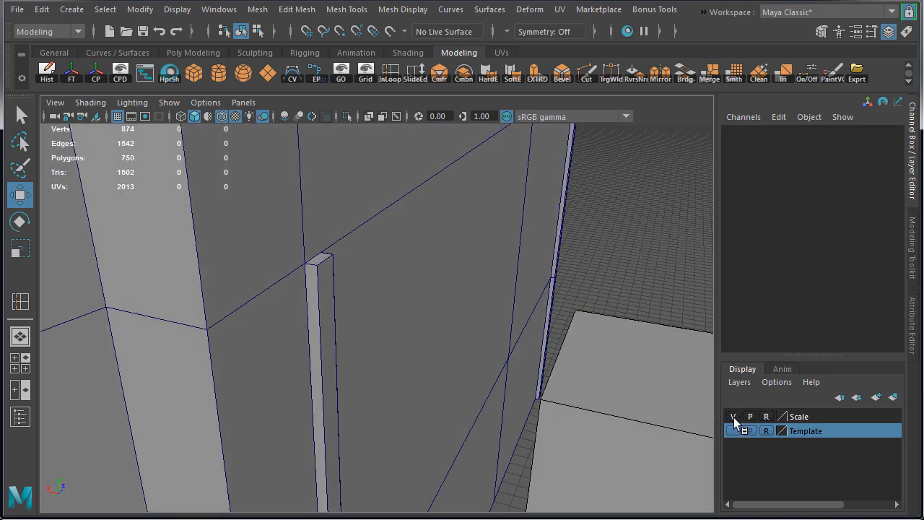
left_click(733, 417)
left_click_drag(570, 326, 356, 271, "alt")
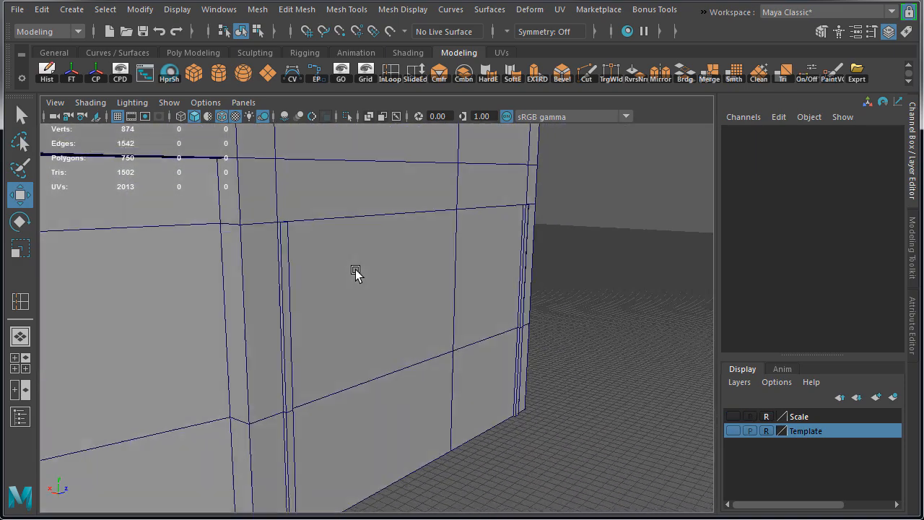
- Extrude the two wall faces above the ground-floor panel outward to the depth of the sign block shown by the Template layer
left_click(356, 271)
right_click_drag(319, 187, 324, 229)
left_click(404, 189)
left_click(495, 195, "shift")
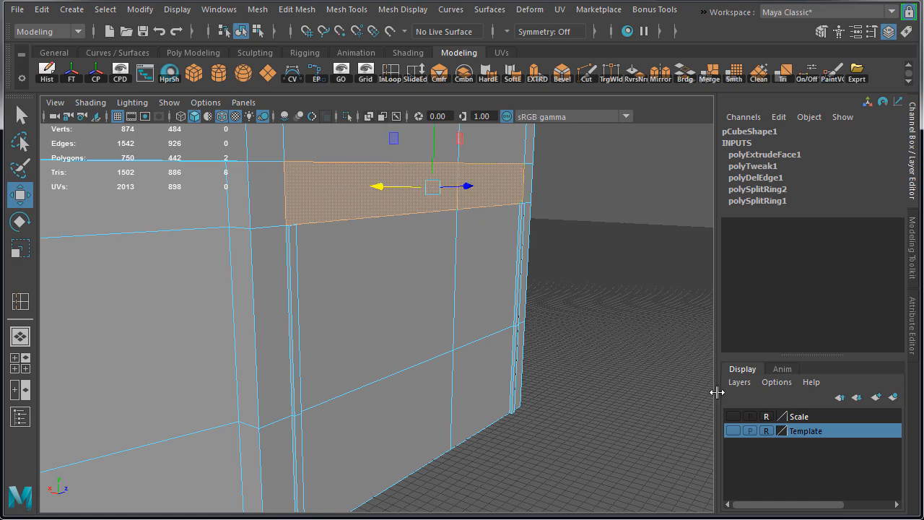
left_click(734, 431)
left_click_drag(548, 346, 319, 289, "alt")
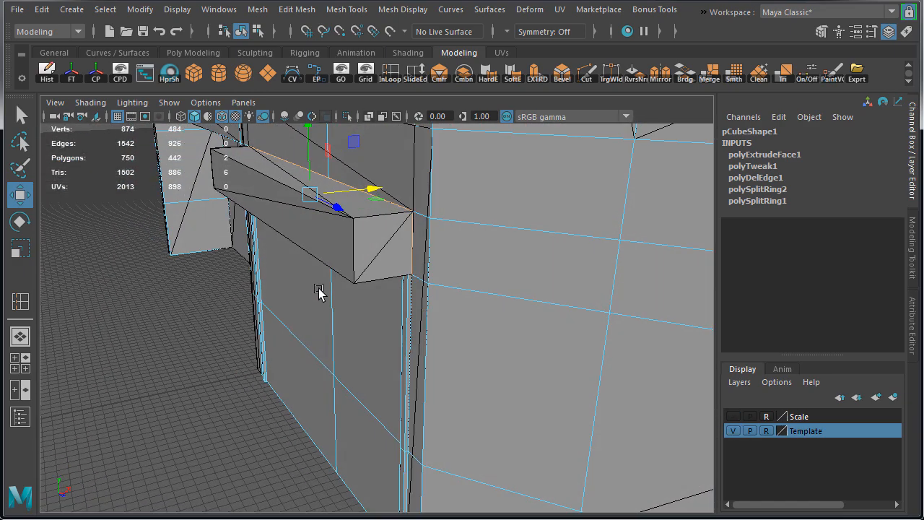
key("ctrl+e")
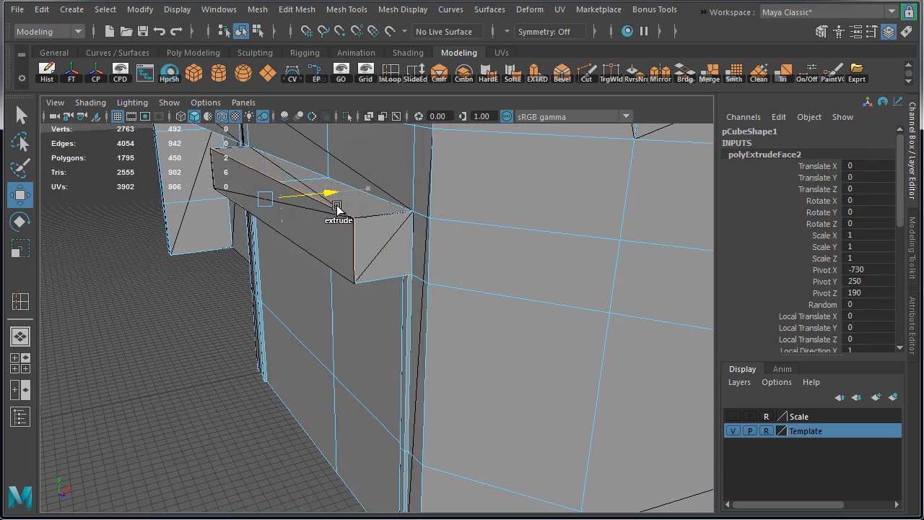
- Pull the extruded sign faces slightly back from the template's front in the top view
key("space")
key("space")
middle_click_drag(525, 363, 596, 210, "alt")
scroll(534, 303, "down", 2)
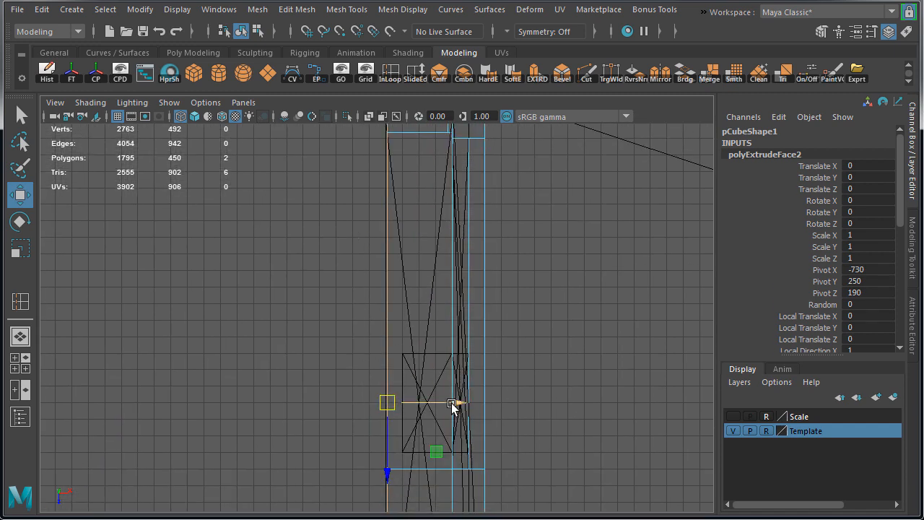
middle_click_drag(532, 335, 458, 433, "alt")
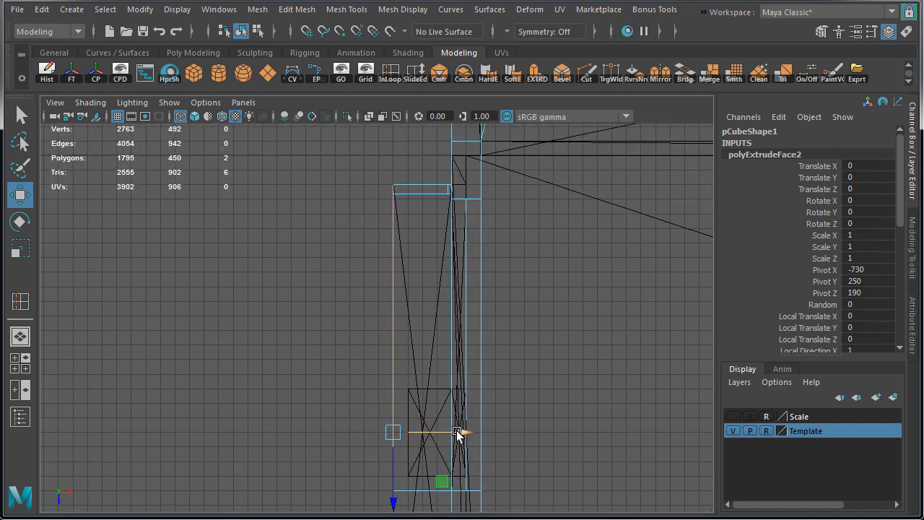
left_click_drag(457, 433, 475, 434)
key("space")
key("space")
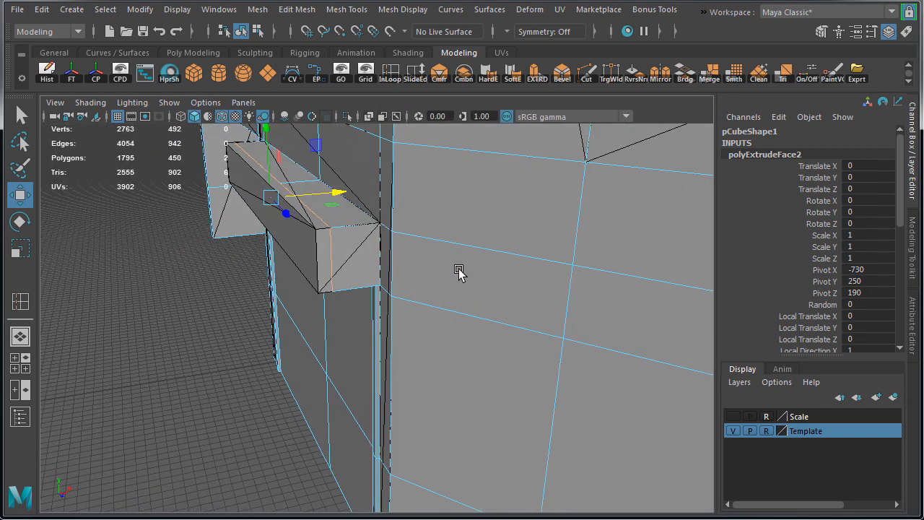
- Extrude the sign's front faces again and scale them down to form a bevelled front reaching the template's depth
key("ctrl+e")
key("r")
left_click_drag(254, 138, 254, 154)
key("w")
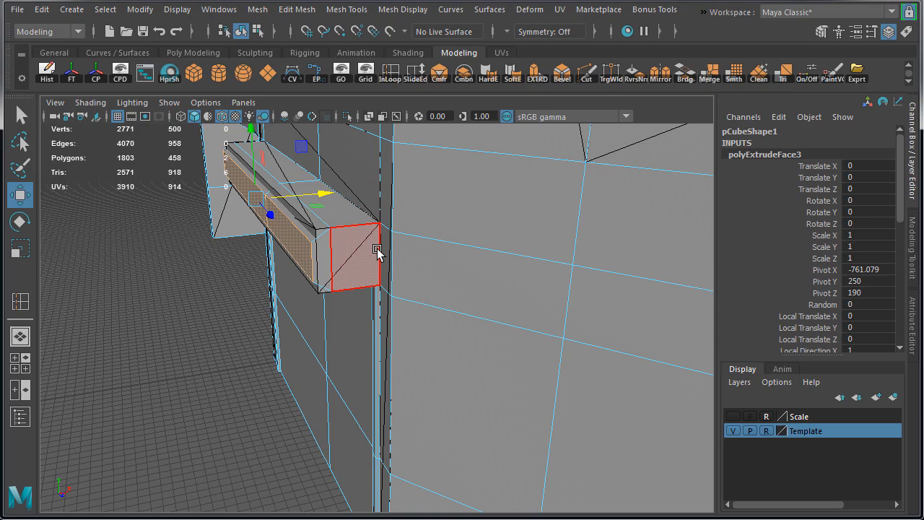
- Hide the Template layer, return to object mode and inspect the bevelled sign block with the building deselected
left_click(733, 431)
left_click_drag(488, 340, 551, 272, "alt")
right_click_drag(380, 228, 449, 209)
left_click(592, 219)
left_click_drag(511, 252, 322, 225, "alt")
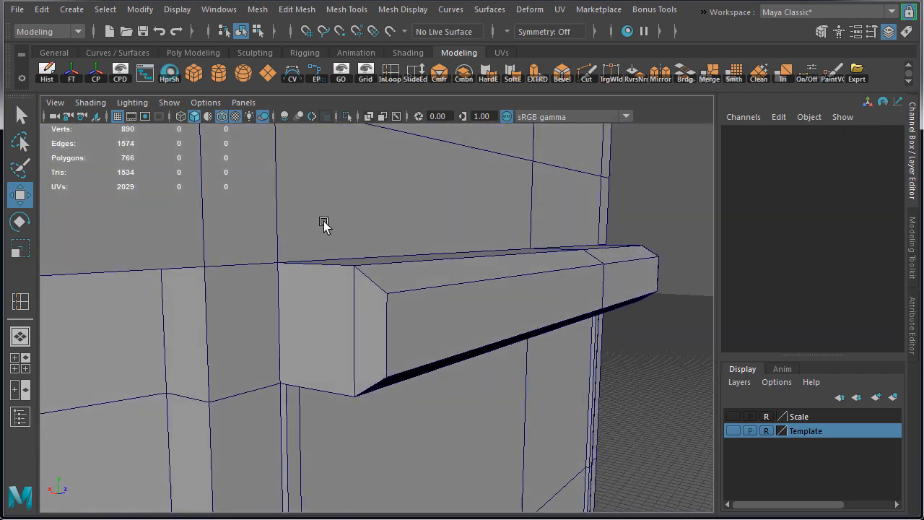
- Connect the three vertical wall edges above the sign with a new horizontal edge and lower it close to the sign's top
left_click(380, 238)
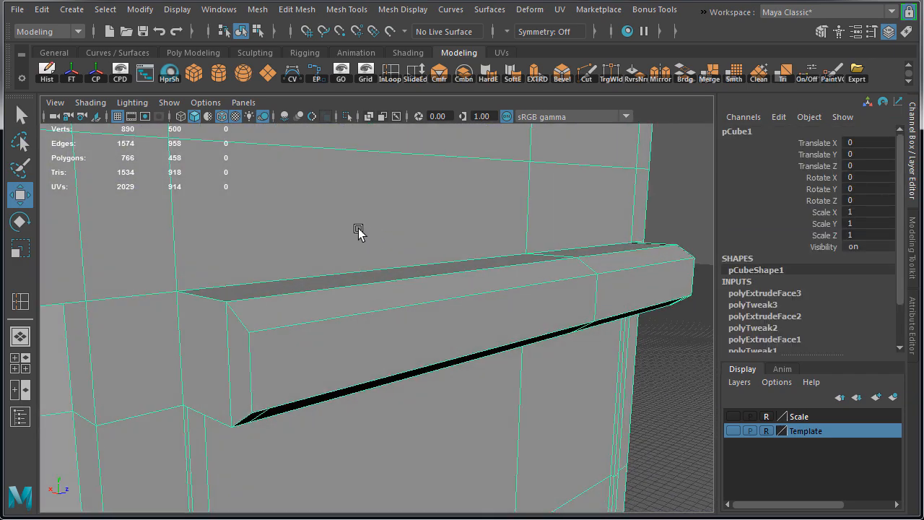
right_click_drag(237, 223, 237, 188)
left_click(176, 227)
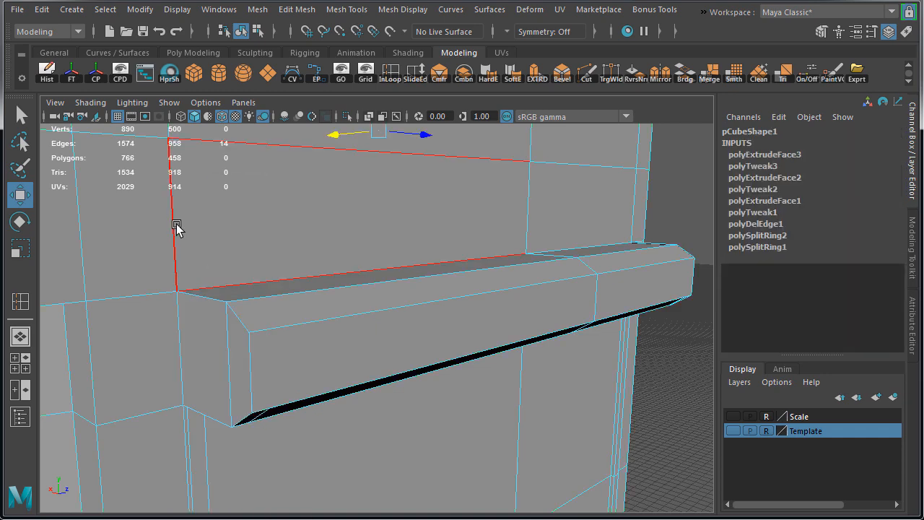
left_click(531, 212, "shift")
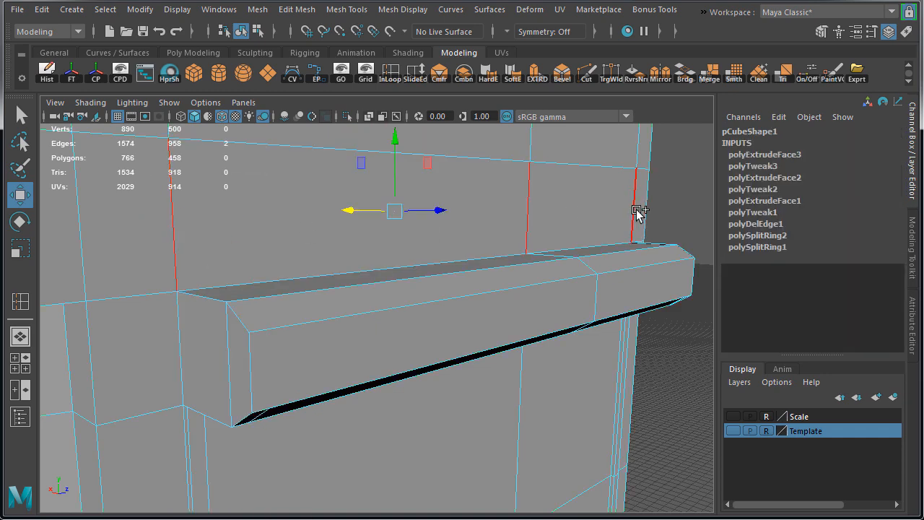
left_click(634, 210, "shift")
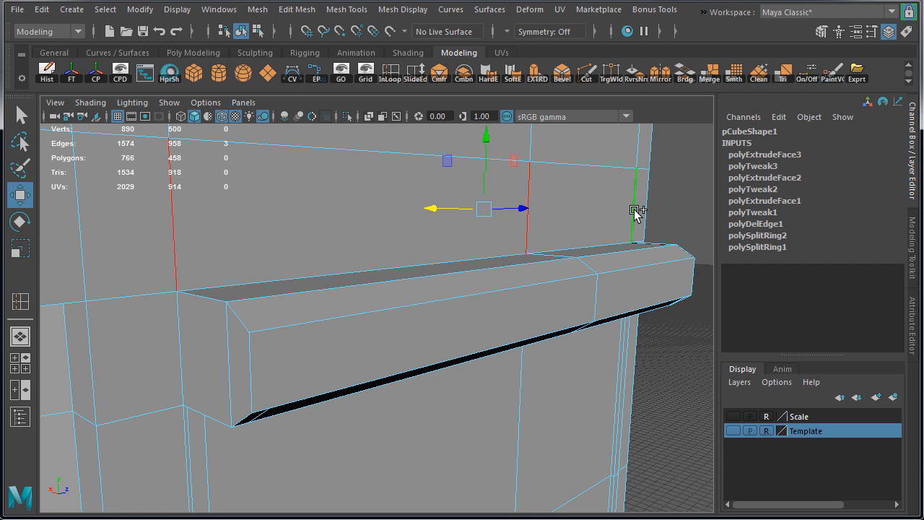
right_click(577, 199, "shift")
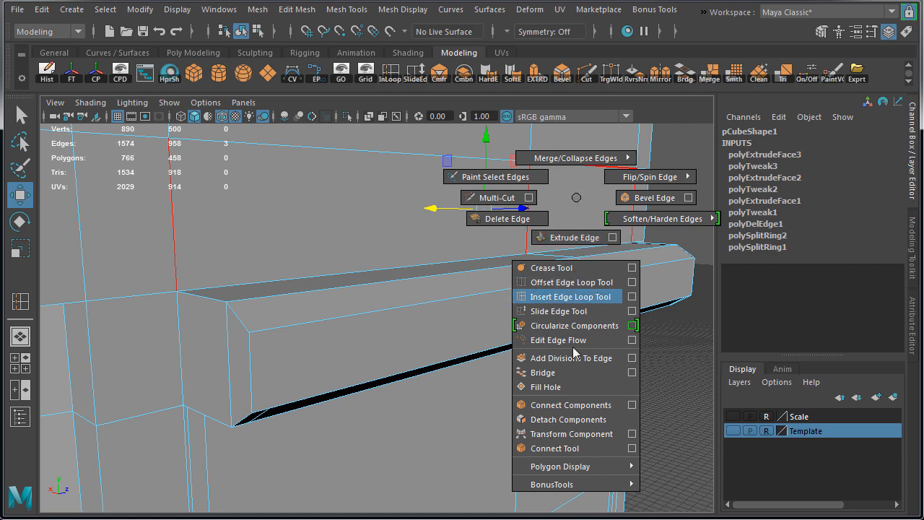
right_click_drag(576, 351, 571, 405, "shift")
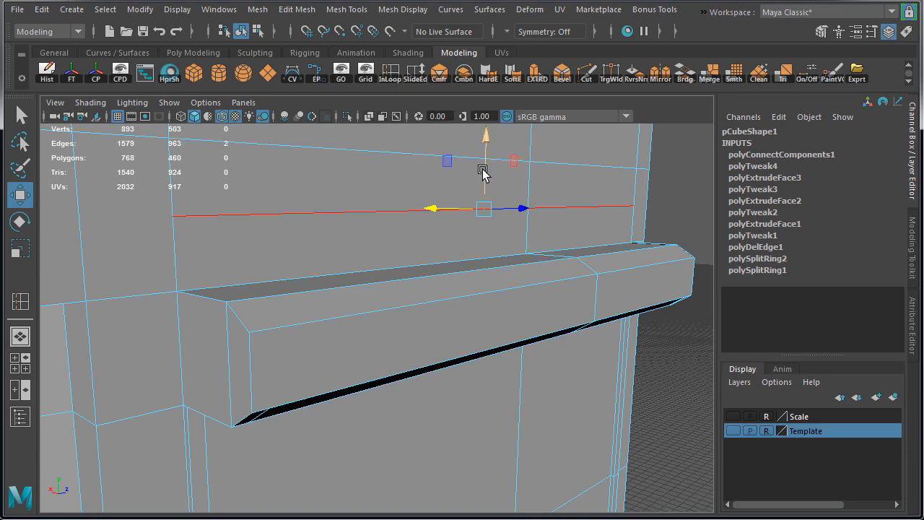
left_click_drag(482, 171, 515, 222)
- Extrude the two narrow strip faces directly above the sign slightly outward as a thin ledge
right_click_drag(476, 271, 477, 309)
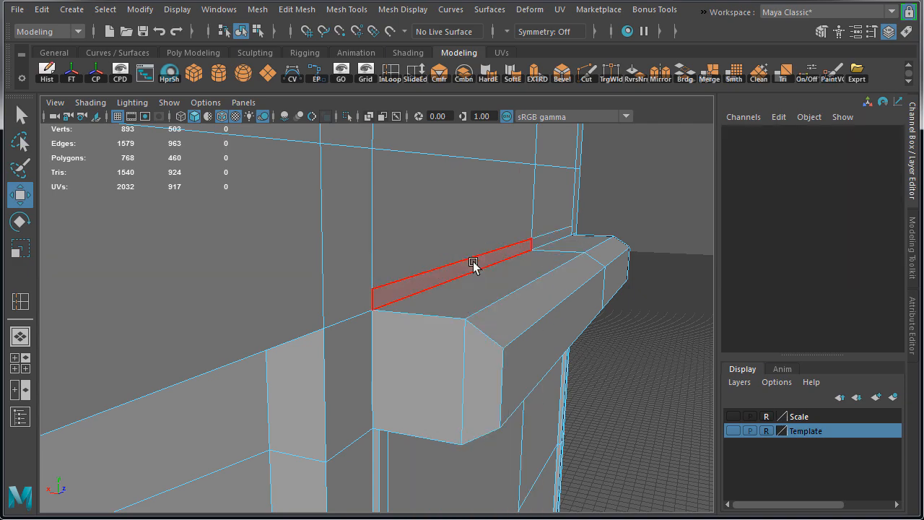
left_click(473, 263)
left_click(548, 240, "shift")
middle_click_drag(478, 267, 456, 291, "alt")
right_click_drag(456, 292, 526, 291, "alt")
left_click_drag(494, 263, 499, 265)
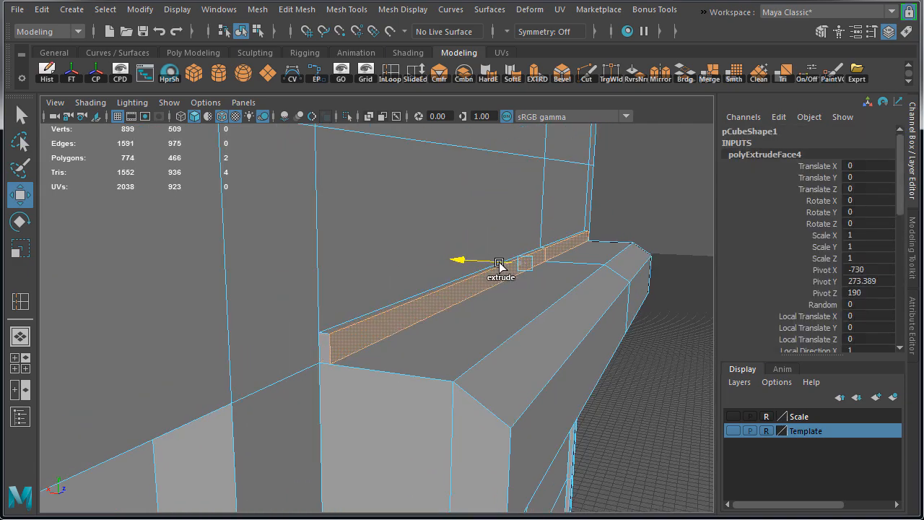
- Delete the two hidden faces beneath the thin ledge in wireframe display, and return to shaded display
key("4")
left_click_drag(434, 326, 281, 366, "alt")
left_click(559, 277)
key("Delete")
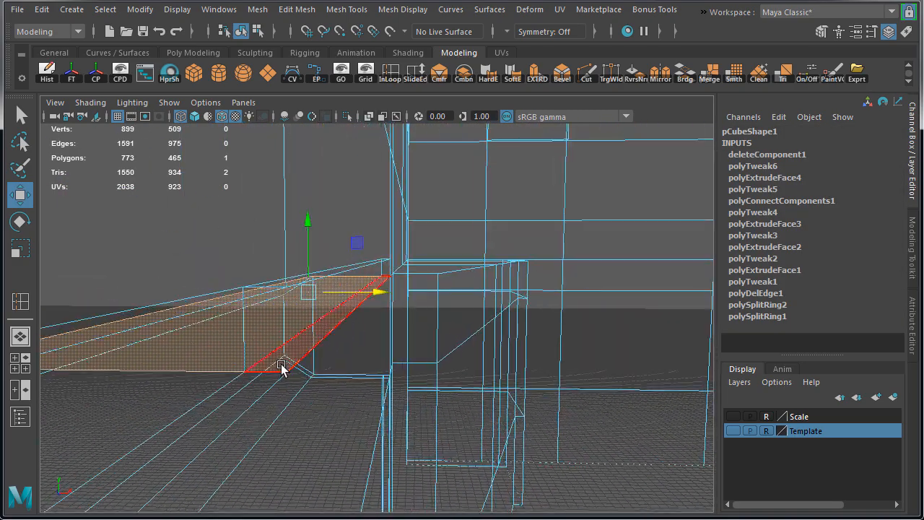
left_click(330, 320, "ctrl")
left_click(284, 368)
key("ctrl+z")
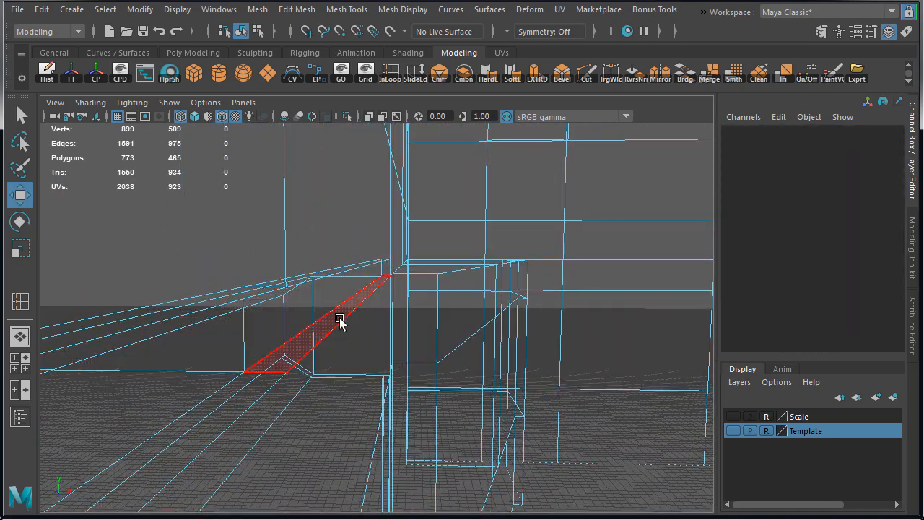
left_click(340, 320)
key("Delete")
key("5")
- Test-move the ledge's lower corner vertex upward to check the area of the deleted faces, and restore its position
mouse_move(367, 402)
left_mouse_down("alt")
mouse_move(316, 354)
mouse_move(365, 361)
mouse_move(342, 377)
left_mouse_up("alt")
left_click(320, 432)
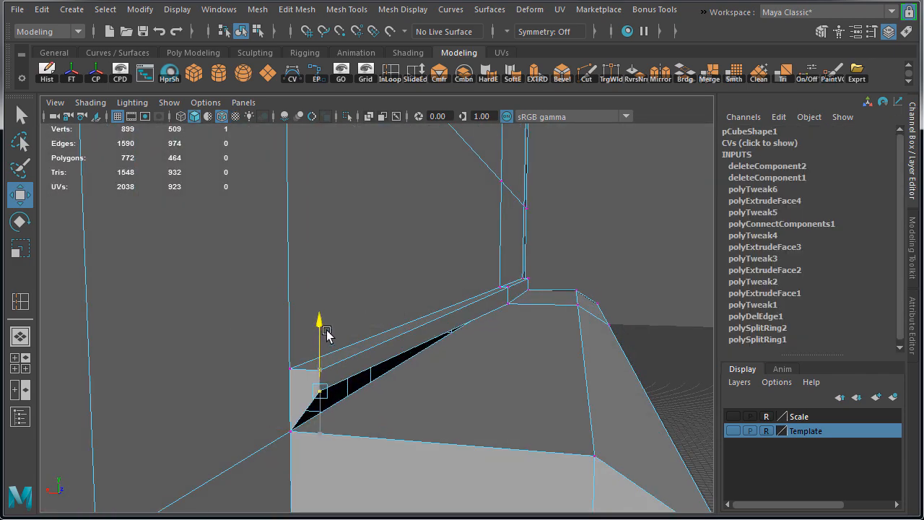
left_click_drag(326, 332, 410, 358, "alt")
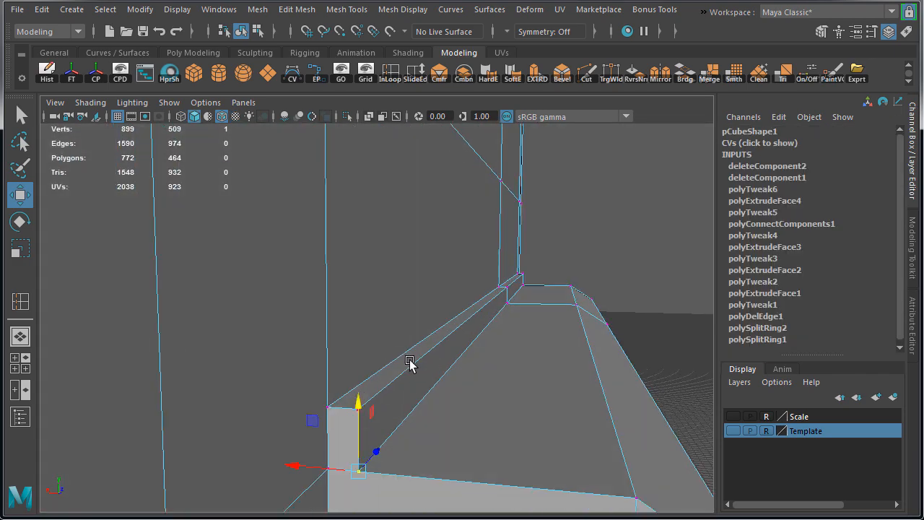
- Select the thin ledge's outer top edges and lower them slightly to slope its upper surface
right_click_drag(410, 359, 410, 263)
double_click(444, 334)
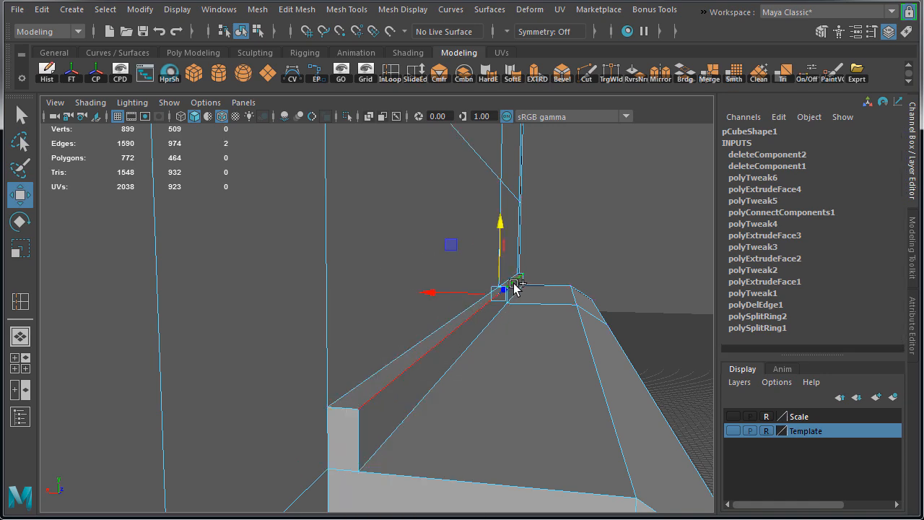
left_click_drag(515, 285, 375, 246)
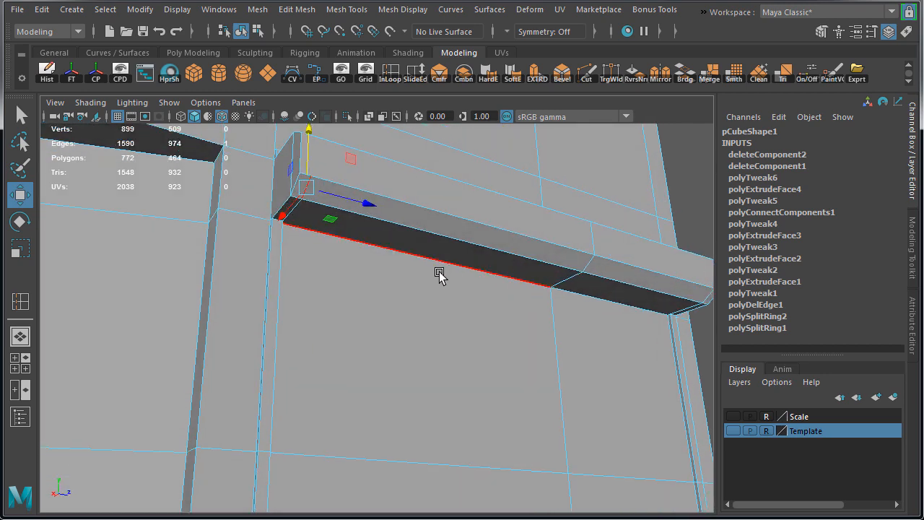
- Select the inner vertices of both vertical trims and the sign's underside, excluding the middle column, and scale them slightly inward
left_click_drag(439, 273, 289, 264, "alt")
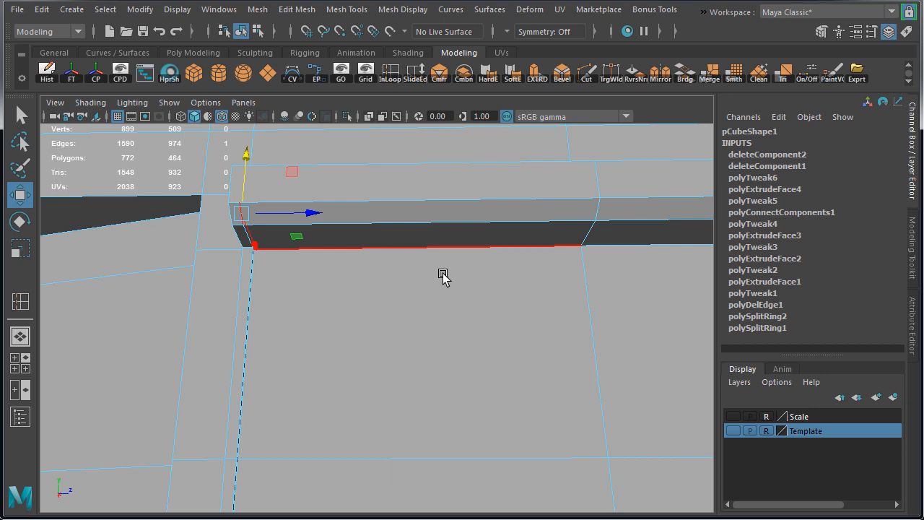
middle_click_drag(442, 275, 260, 275, "alt")
key("space")
key("space")
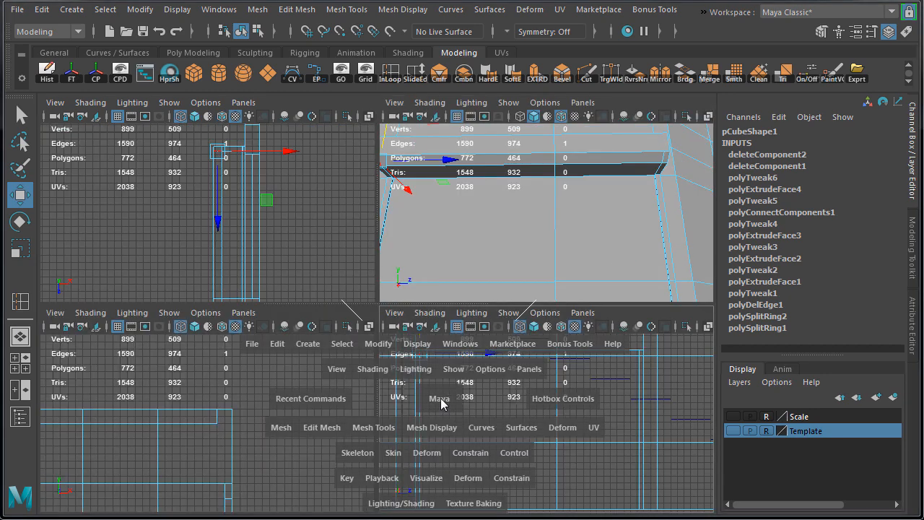
right_click_drag(341, 275, 296, 275)
scroll(274, 279, "down", 2)
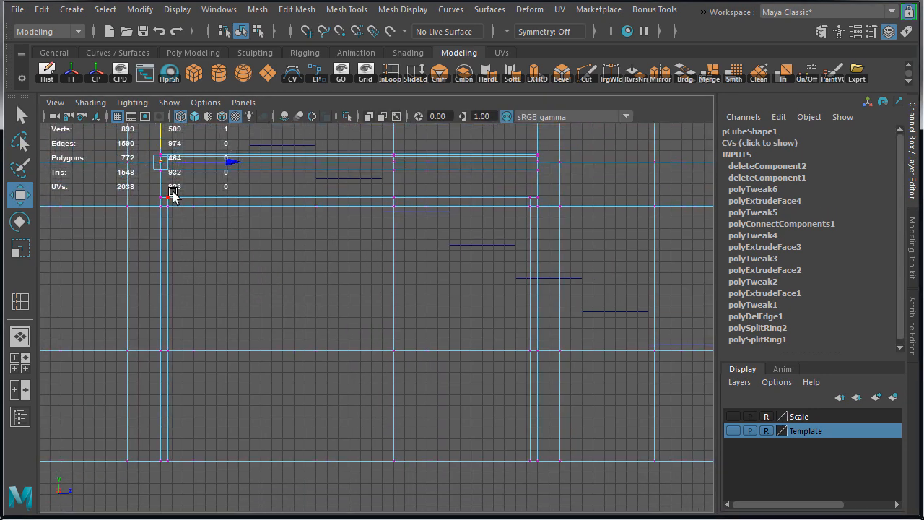
left_click_drag(445, 489, 529, 498)
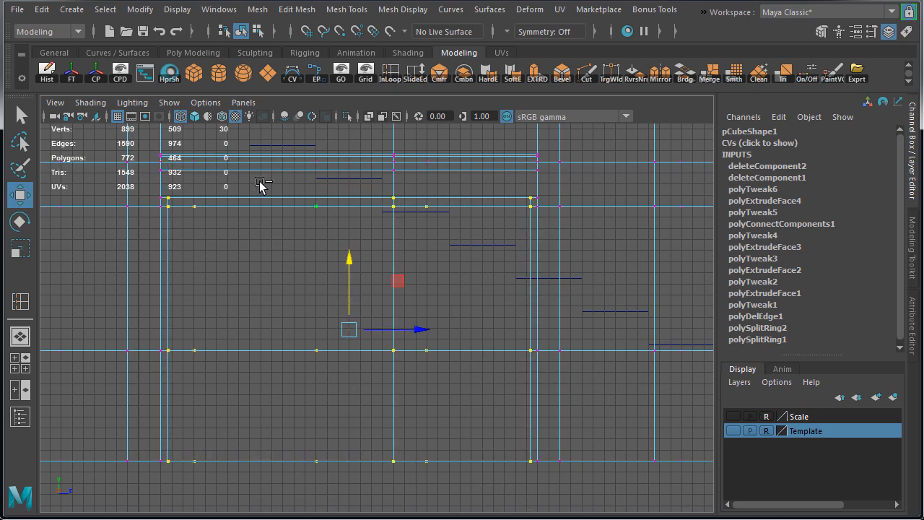
left_click_drag(517, 456, 492, 510)
key("space")
key("space")
mouse_move(483, 250)
left_mouse_down("alt")
mouse_move(367, 355)
mouse_move(405, 309)
mouse_move(497, 340)
mouse_move(426, 342)
mouse_move(513, 355)
mouse_move(454, 371)
mouse_move(489, 371)
mouse_move(384, 313)
mouse_move(329, 306)
left_mouse_up("alt")
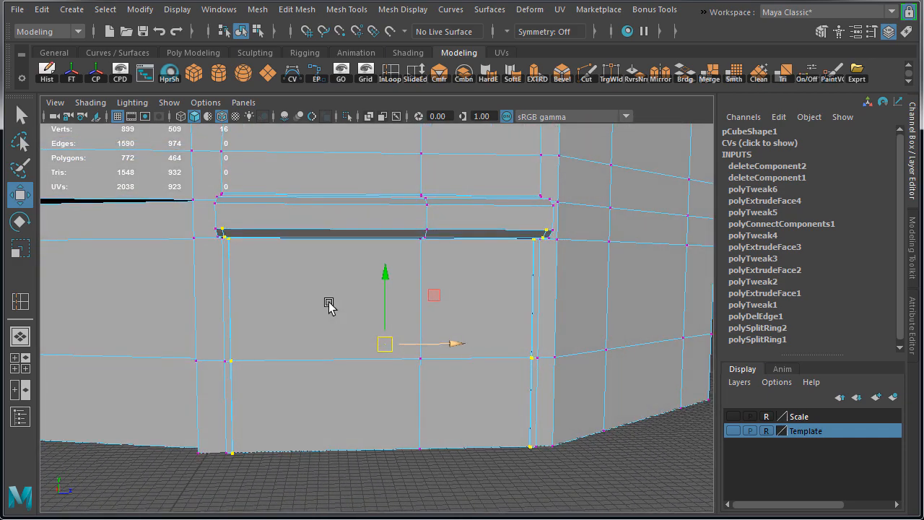
right_click_drag(370, 349, 454, 352, "alt")
left_click_drag(455, 352, 454, 352)
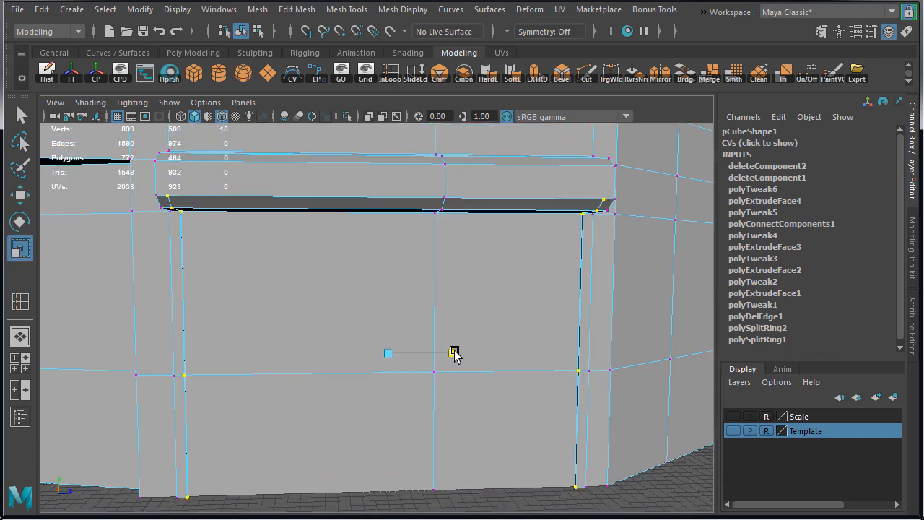
- Fine-tune the horizontal spacing of the selected trim vertices using the side and perspective views
left_click_drag(520, 325, 457, 318, "alt")
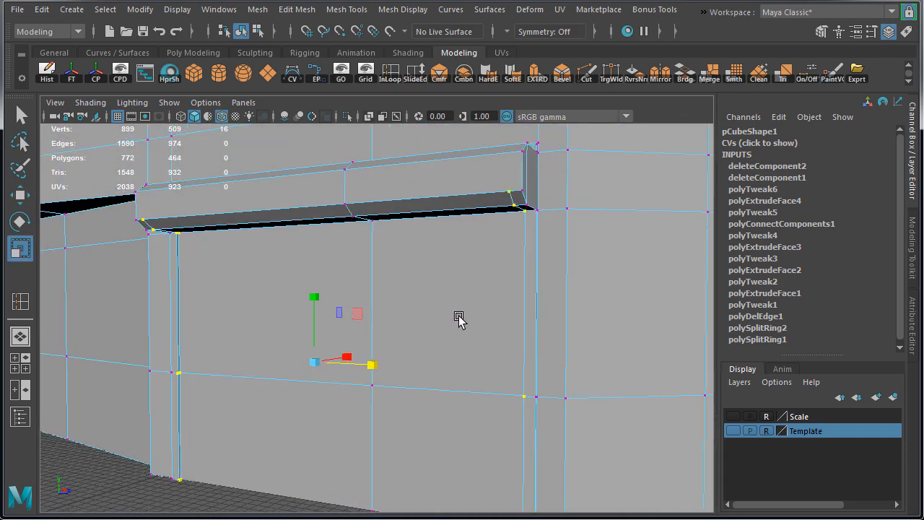
key("space")
key("space")
middle_click_drag(176, 314, 297, 322, "alt")
right_click_drag(297, 321, 563, 363, "alt")
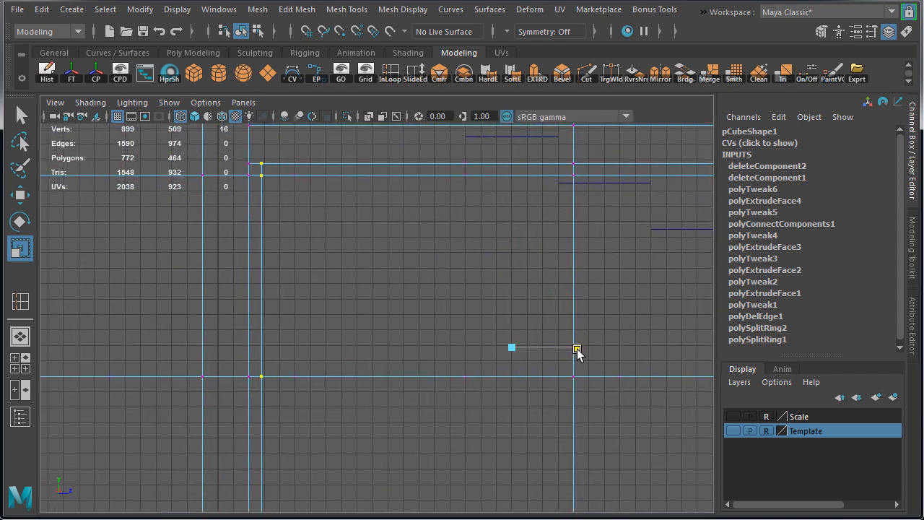
key("space")
key("space")
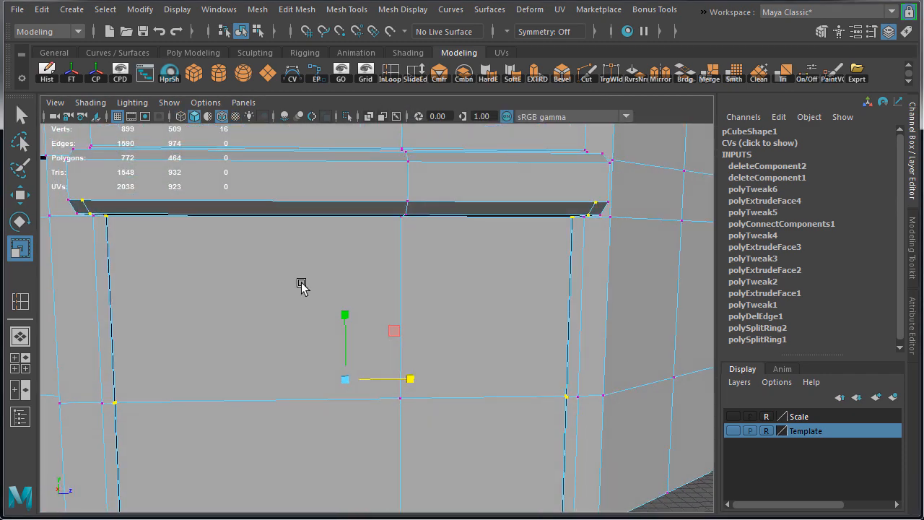
- Compare the sign and trim with the Template and Scale layers, hide both layers and return to object mode
left_click_drag(301, 285, 389, 280, "alt")
scroll(529, 273, "down", 2)
left_click(734, 430)
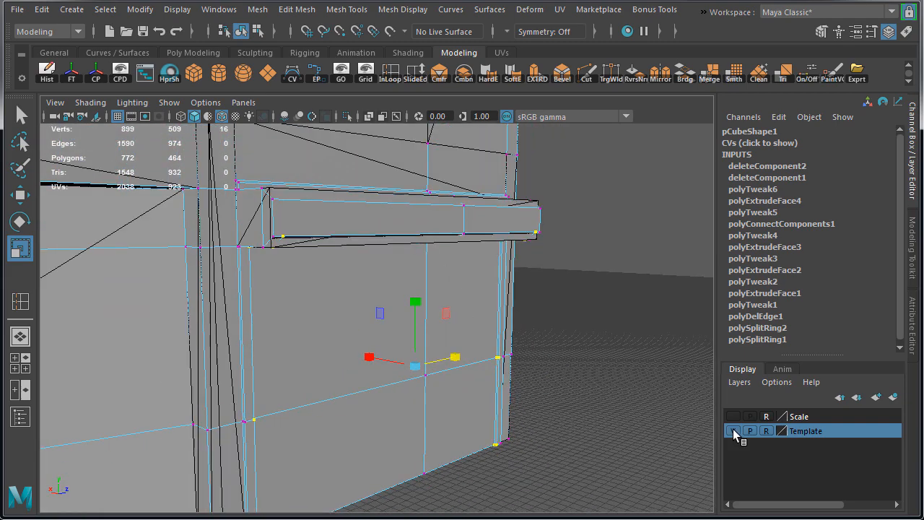
left_click(734, 431)
left_click(734, 431)
left_click_drag(505, 390, 521, 378, "alt")
left_click(734, 417)
left_click_drag(490, 316, 433, 308, "alt")
right_click(367, 244)
right_click_drag(367, 244, 388, 228)
left_click_drag(327, 232, 296, 281, "alt")
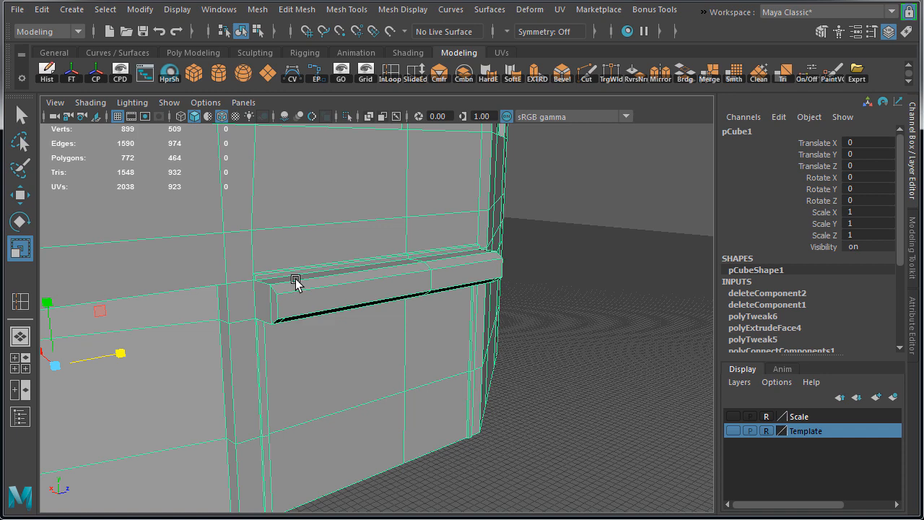
- Turn on backface culling for the selected building in the Custom Polygon Display options and apply it
left_click(178, 9)
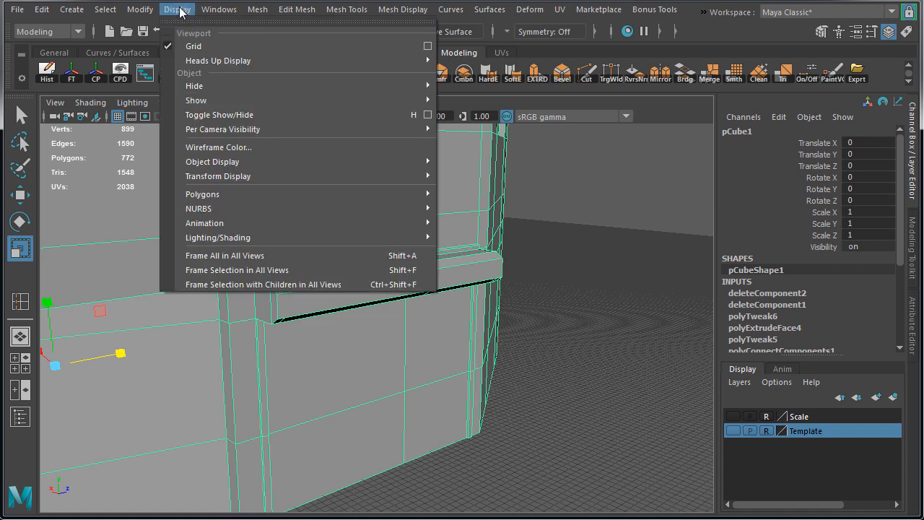
mouse_move(246, 195)
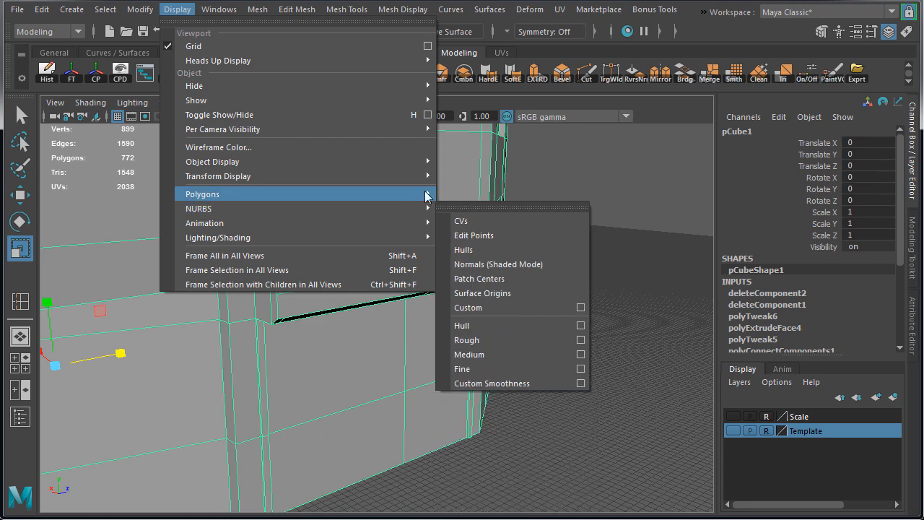
left_click(459, 191)
left_click_drag(459, 197, 495, 2)
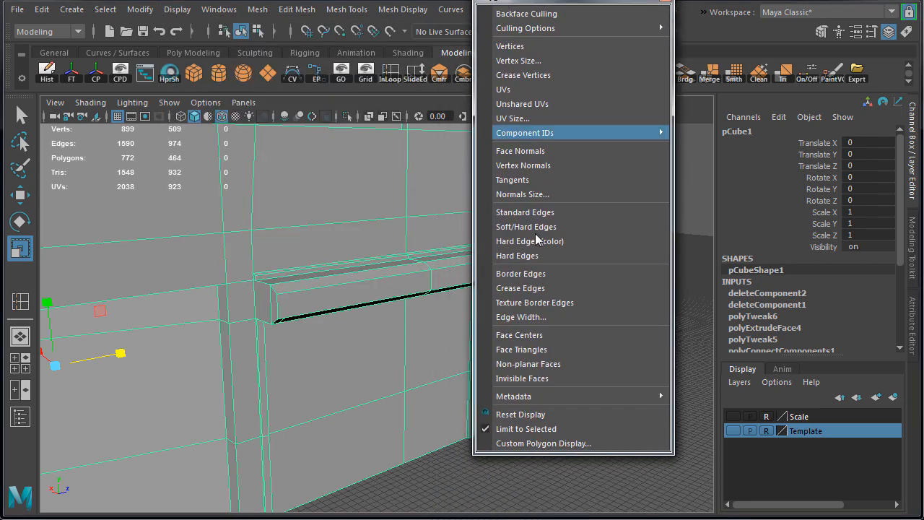
left_click(543, 443)
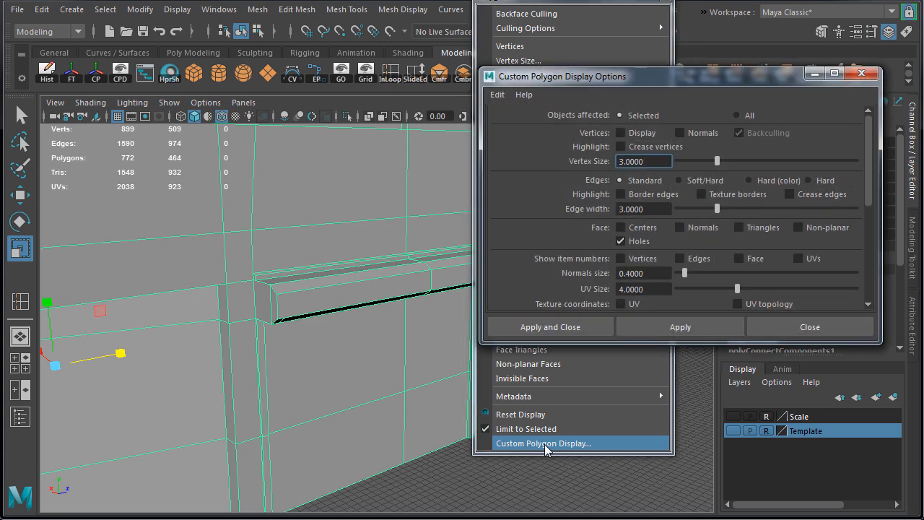
left_click(667, 1)
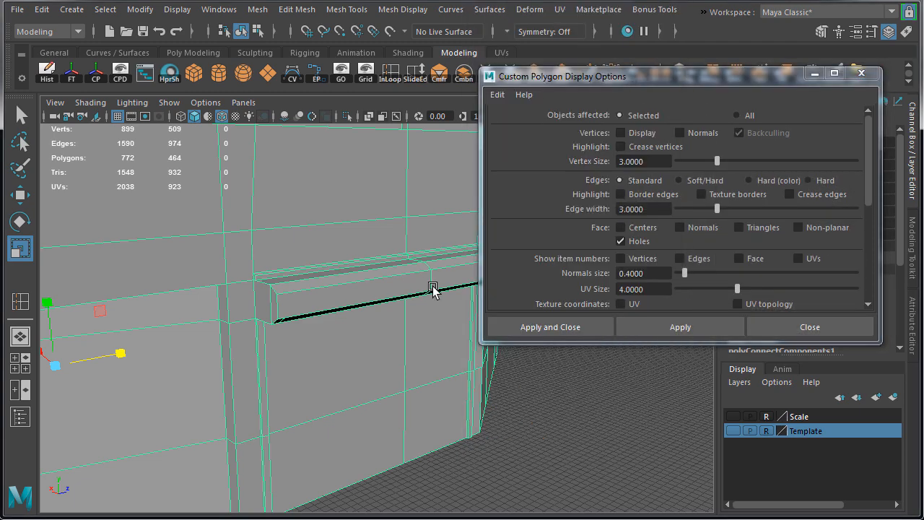
left_click(643, 195)
mouse_move(871, 185)
left_mouse_down()
mouse_move(869, 202)
mouse_move(868, 161)
mouse_move(872, 243)
left_mouse_up()
left_click(745, 117)
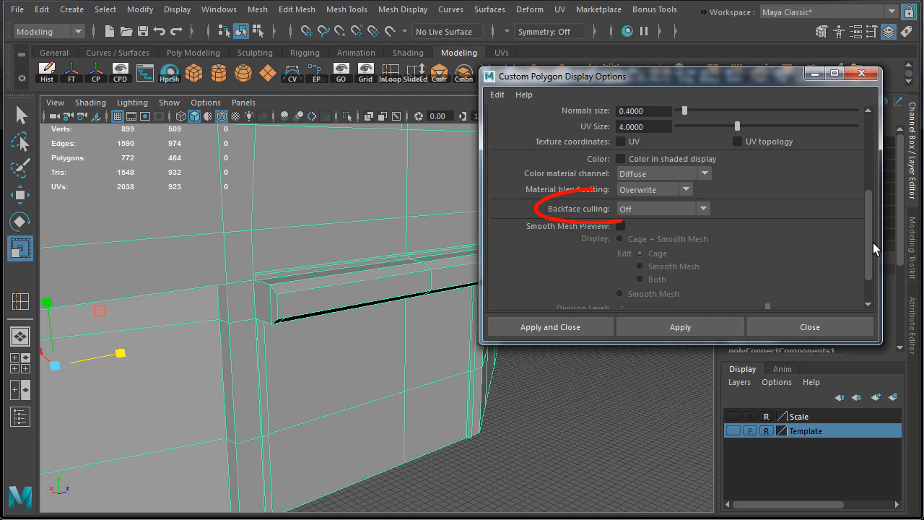
left_click(669, 208)
left_click(658, 238)
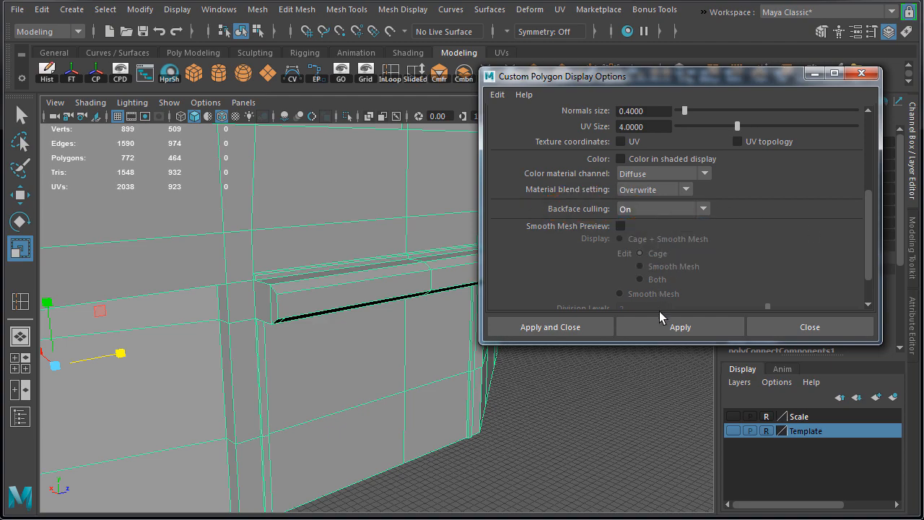
left_click(675, 325)
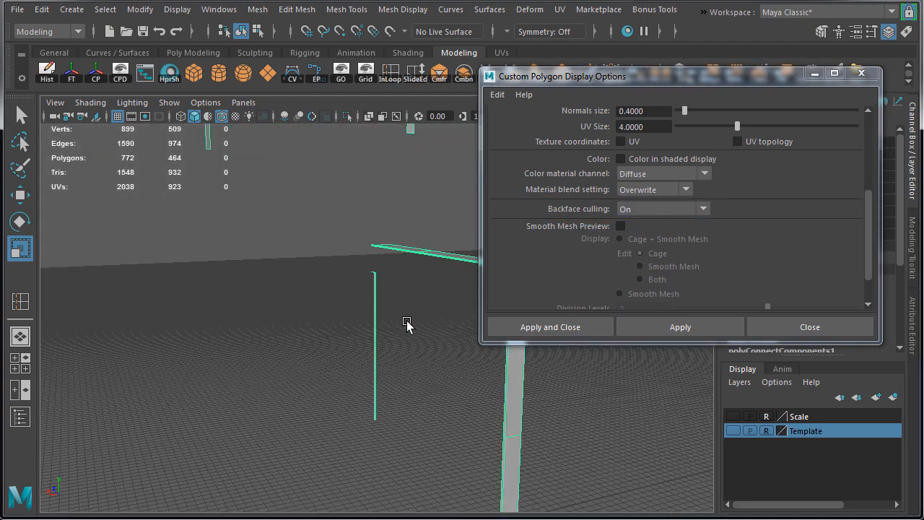
- View the building from behind, close the display options and delete the building's construction history
mouse_move(406, 325)
left_mouse_down("alt")
mouse_move(446, 320)
mouse_move(355, 330)
mouse_move(305, 257)
mouse_move(362, 268)
mouse_move(351, 266)
left_mouse_up("alt")
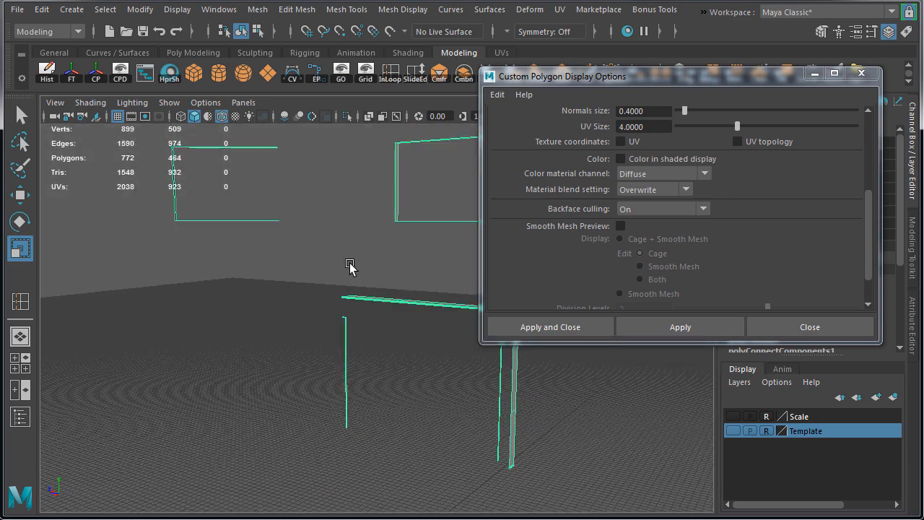
right_click_drag(350, 266, 369, 290, "alt")
mouse_move(369, 290)
left_mouse_down("alt")
mouse_move(220, 291)
mouse_move(194, 303)
left_mouse_up("alt")
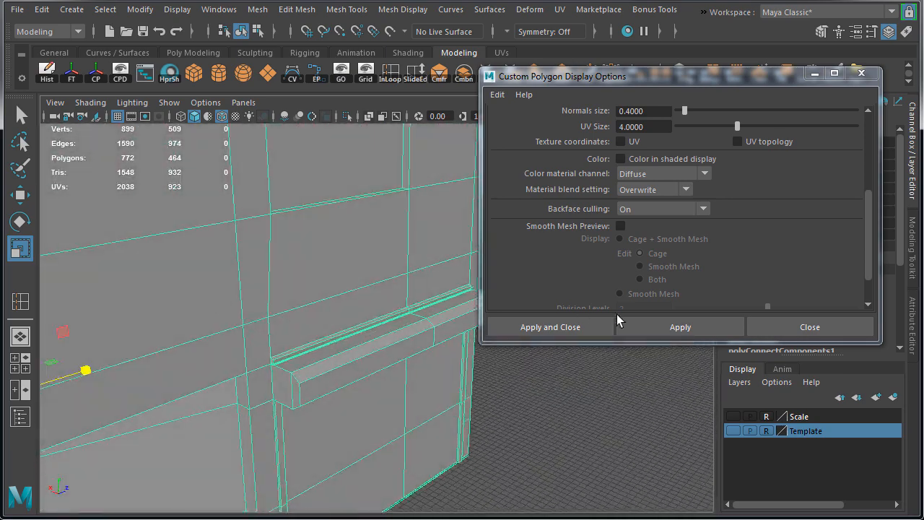
left_click(809, 327)
left_click_drag(392, 340, 372, 305, "alt")
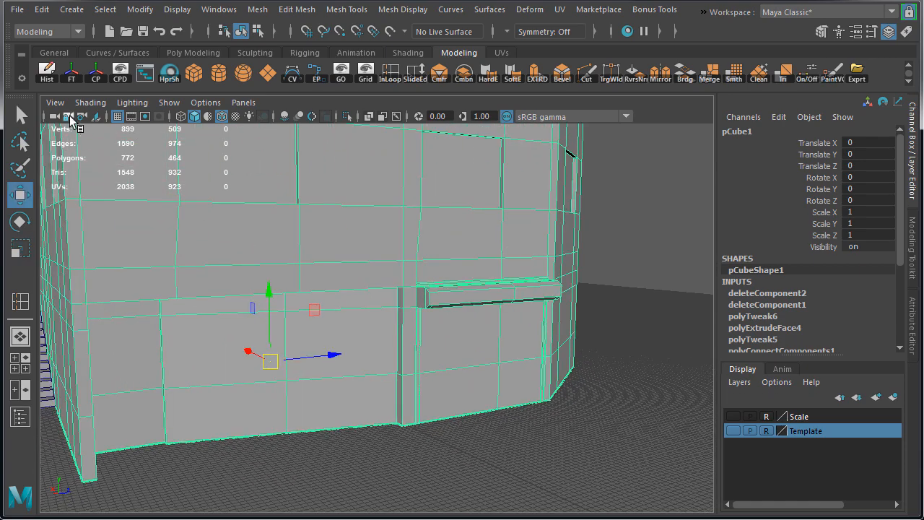
left_click(47, 73)
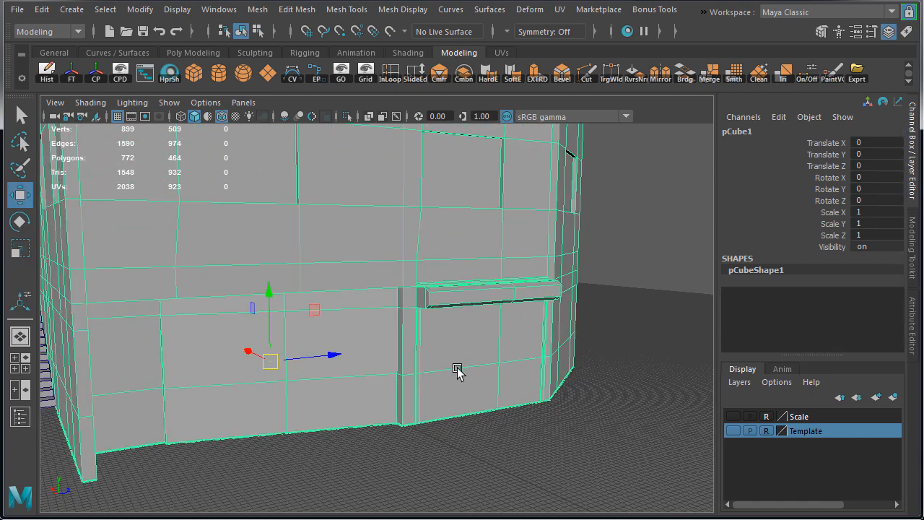
- Delete the three stacked narrow faces between the wide storefront wall and the wall section carrying the sign block
left_click_drag(457, 371, 392, 364, "alt")
right_click_drag(392, 363, 553, 366, "alt")
right_click_drag(503, 285, 497, 327)
middle_click_drag(496, 322, 479, 261, "alt")
left_click_drag(478, 261, 459, 262, "alt")
left_click(480, 207)
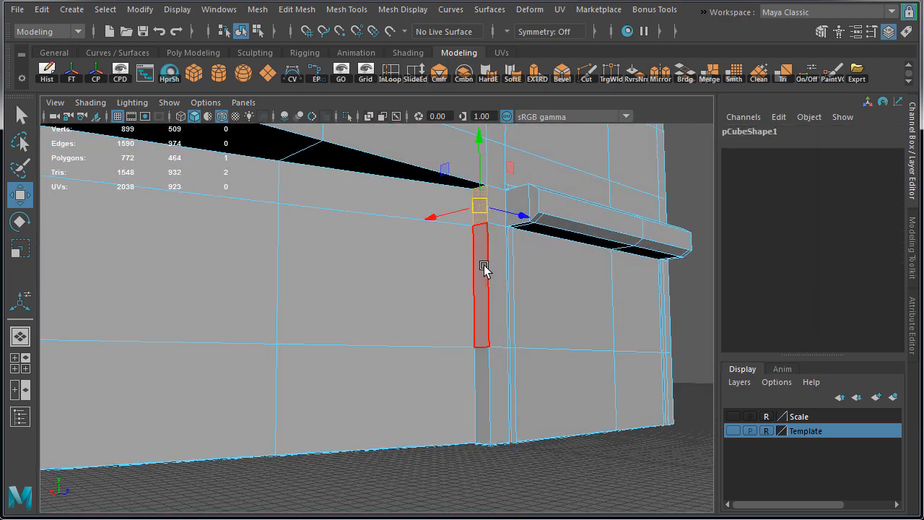
key("Delete")
left_click(483, 268)
key("Delete")
left_click(482, 356)
key("Delete")
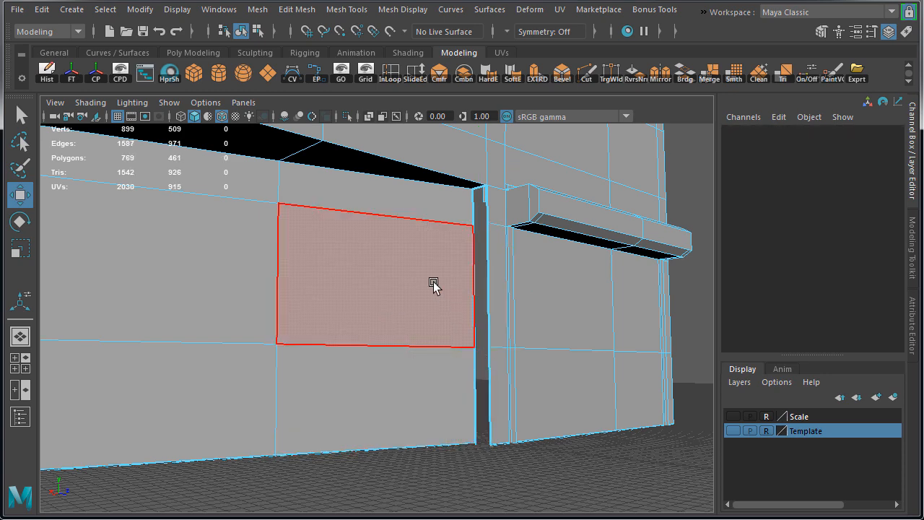
- Snap the wide wall's open-edge vertices onto the matching vertices of the adjacent wall section to close the gap
right_click_drag(434, 286, 364, 281)
left_click(470, 190)
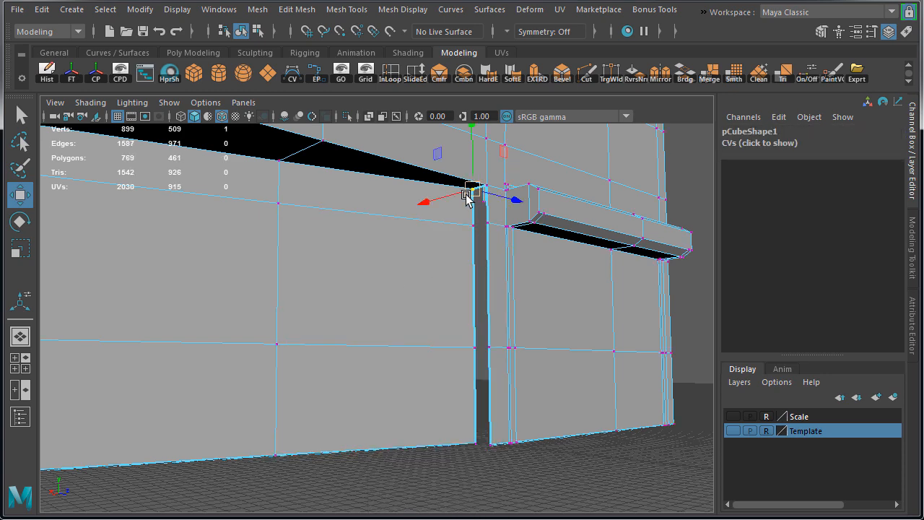
left_click_drag(470, 192, 439, 262, "alt")
right_click_drag(439, 262, 506, 254, "alt")
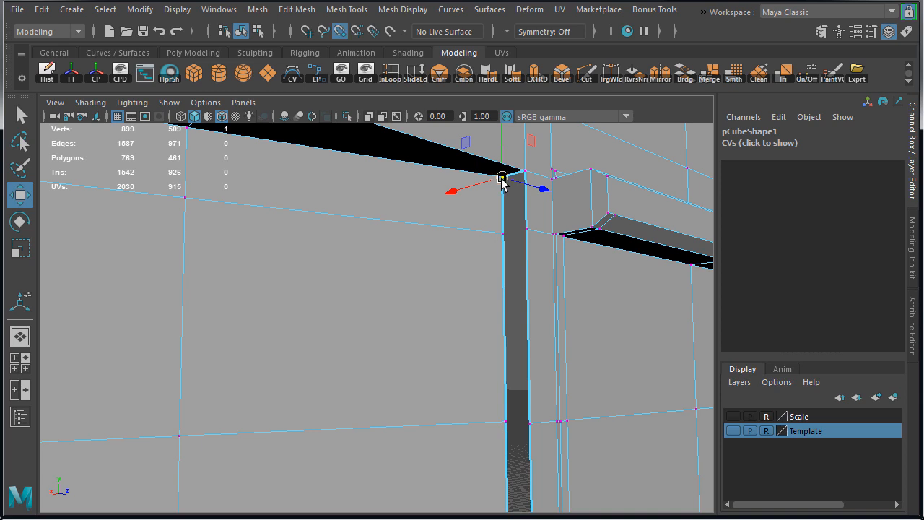
left_click_drag(502, 180, 524, 232)
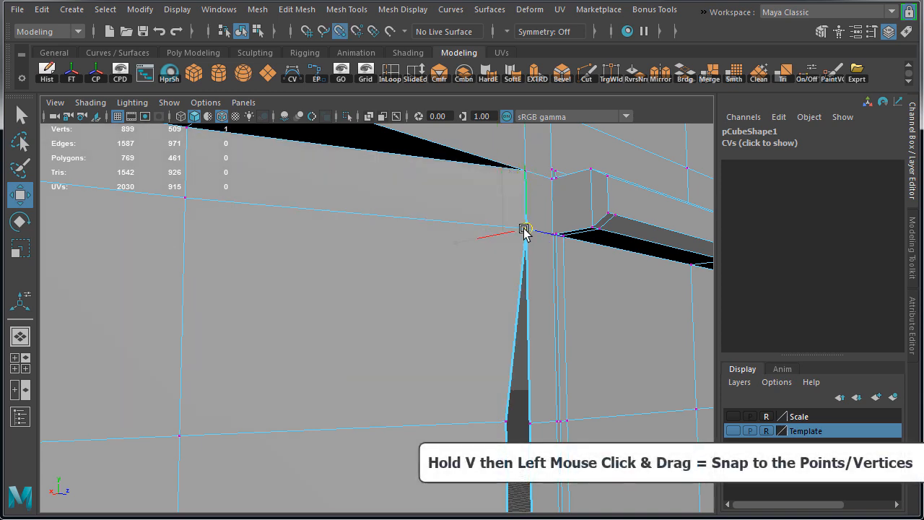
left_click_drag(512, 419, 530, 422)
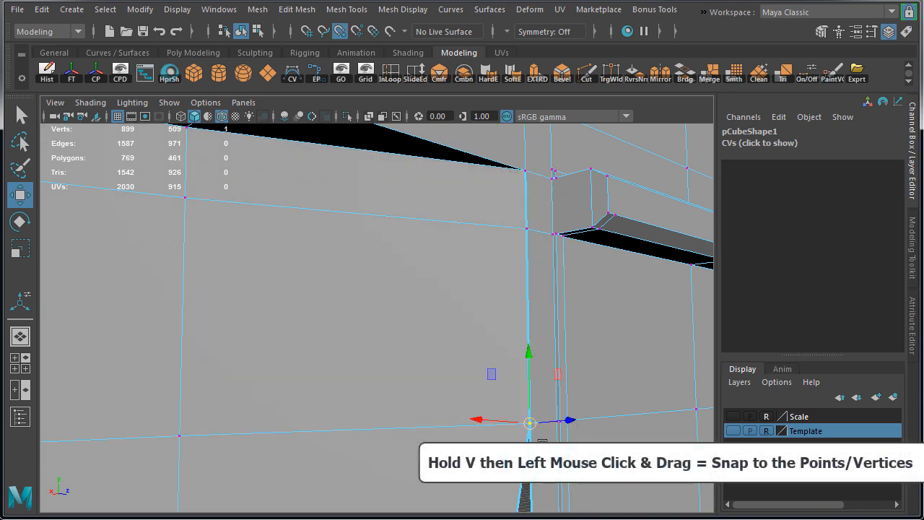
middle_click_drag(584, 424, 584, 371, "alt")
left_click(514, 466)
left_click_drag(516, 468, 534, 473)
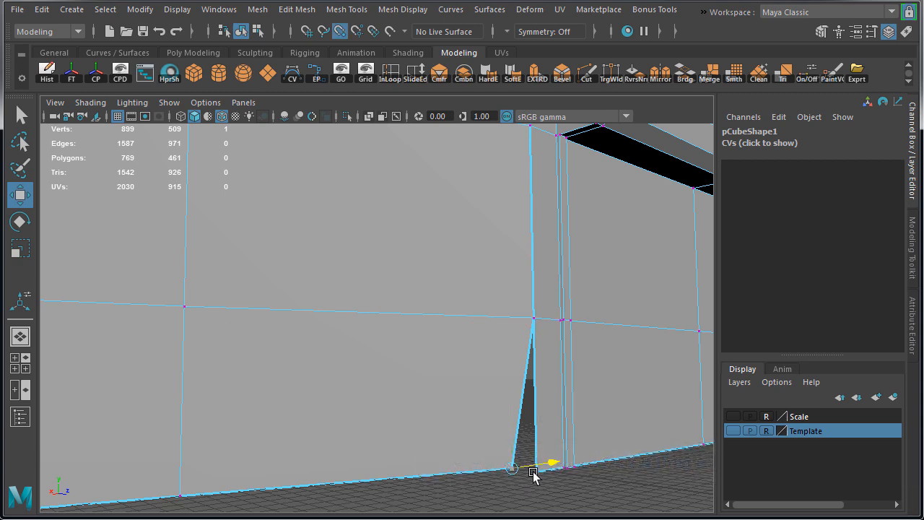
scroll(518, 469, "down", 3)
middle_click_drag(517, 469, 542, 474)
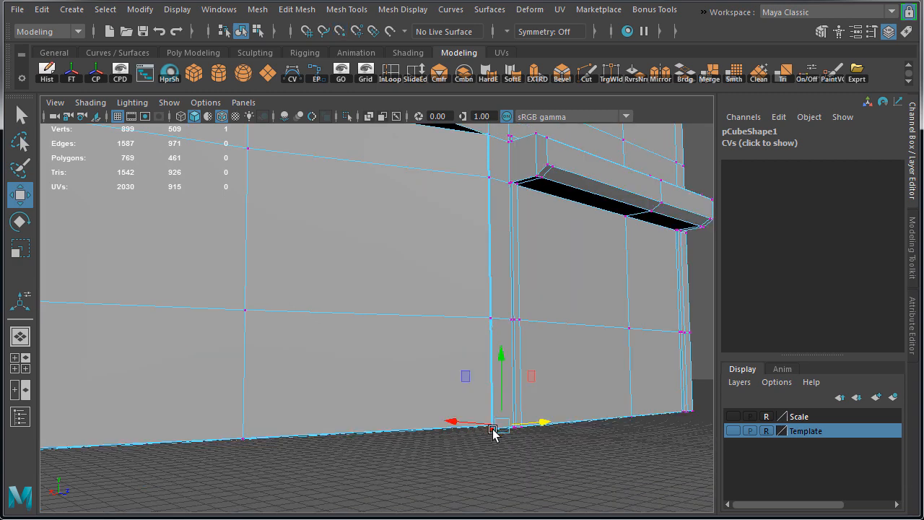
- Select the overlapping vertices along the closed seam and merge them with a distance threshold of 0.01
mouse_move(496, 429)
left_mouse_down("alt")
mouse_move(508, 454)
mouse_move(454, 420)
mouse_move(488, 430)
left_mouse_up("alt")
left_click_drag(477, 375, 437, 448, "alt")
left_click_drag(471, 480, 471, 480)
left_click_drag(469, 473, 428, 425, "alt")
left_click_drag(431, 349, 454, 378, "shift")
left_click_drag(449, 347, 410, 248, "alt")
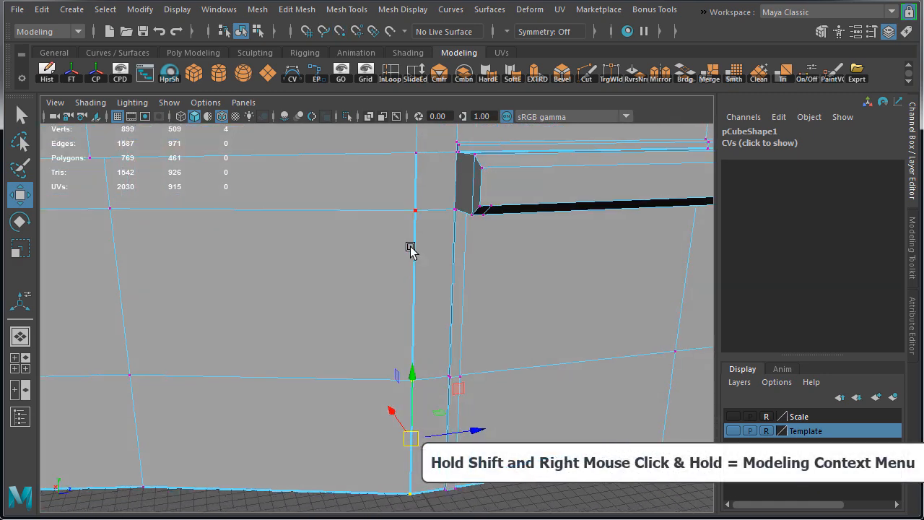
right_click(354, 211, "shift")
right_click_drag(354, 211, 398, 153, "shift")
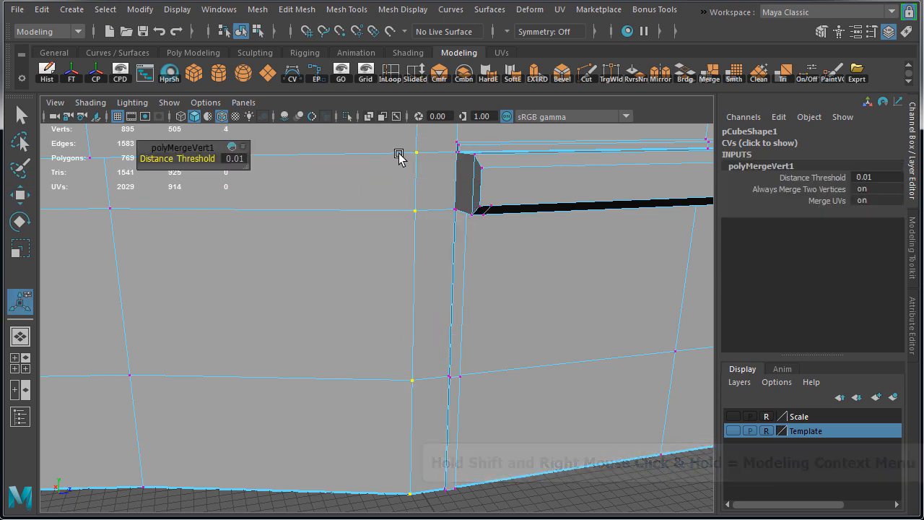
- Delete the middle vertical edge line of the wide storefront wall, including its segment under the overhang
left_click_drag(334, 252, 310, 264, "alt")
right_click_drag(355, 200, 346, 159)
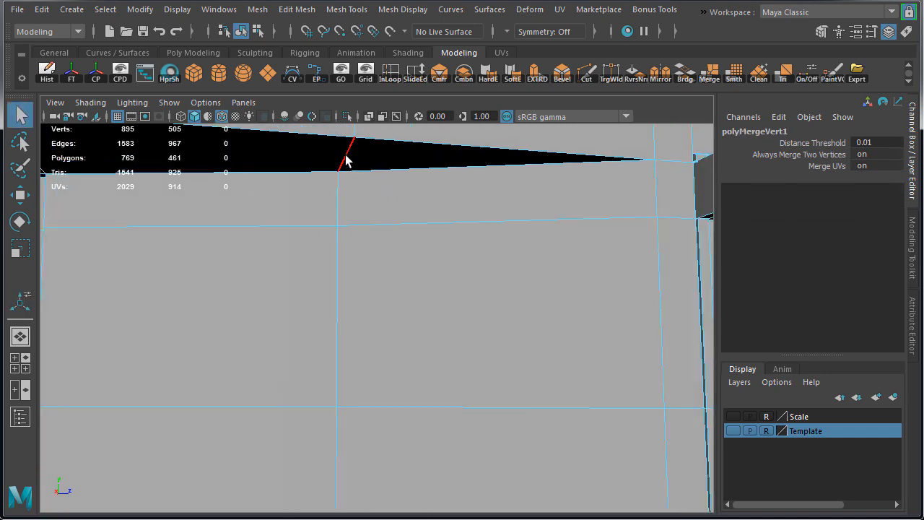
middle_click_drag(443, 256, 367, 218, "alt")
key("w")
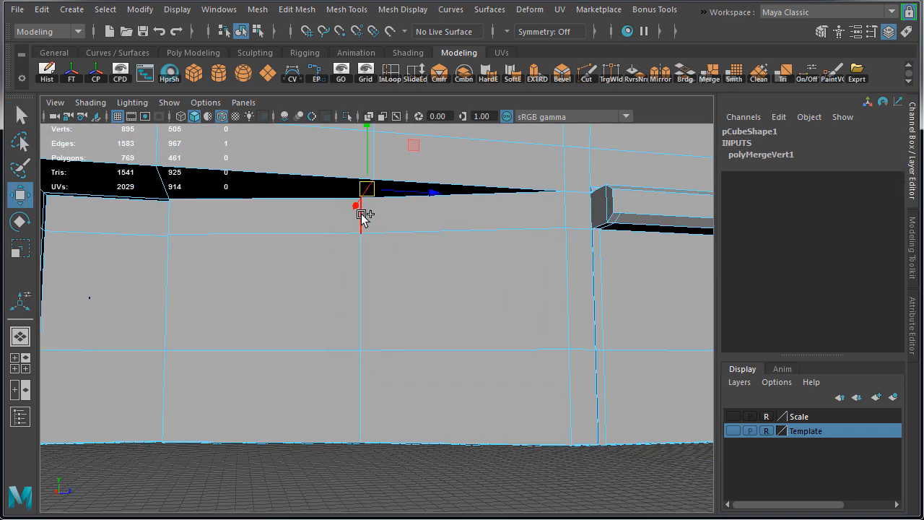
key("Delete")
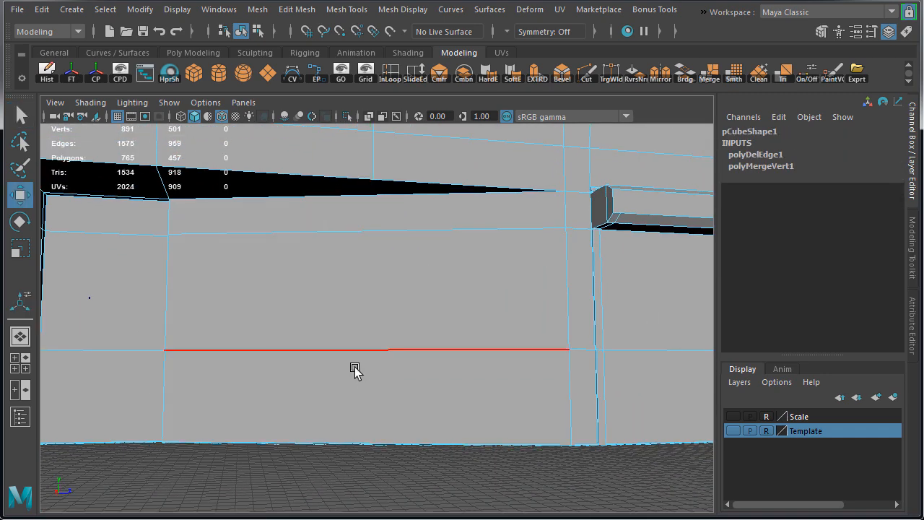
- Connect the two vertical side edges of the wide wall's lower panel with a new horizontal edge
left_click_drag(317, 340, 346, 352, "alt")
middle_click_drag(503, 352, 406, 344, "alt")
left_click_drag(407, 344, 412, 343, "alt")
right_click_drag(403, 367, 406, 261)
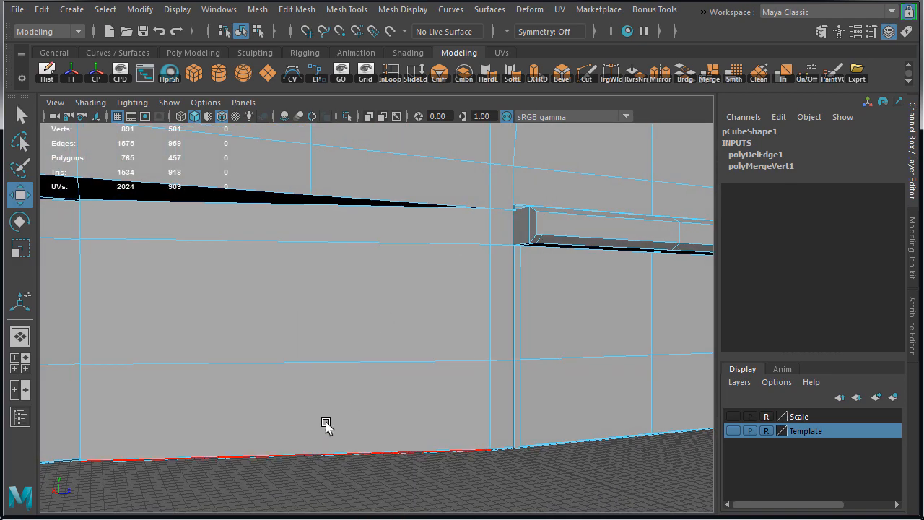
left_click_drag(326, 426, 236, 432, "alt")
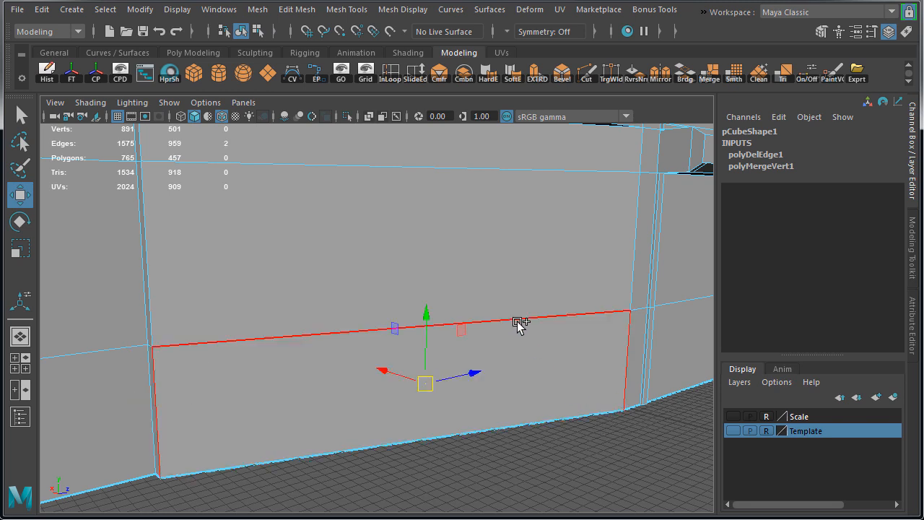
right_click(333, 285, "shift")
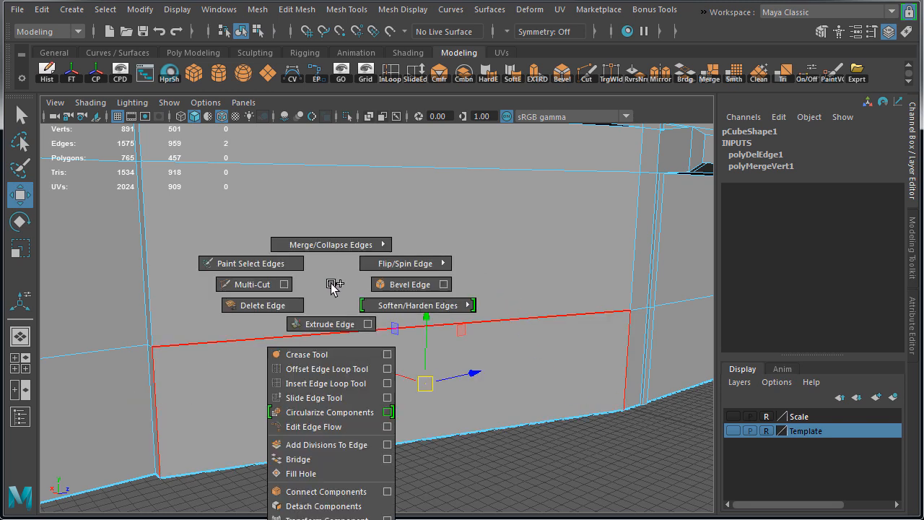
left_click(325, 491)
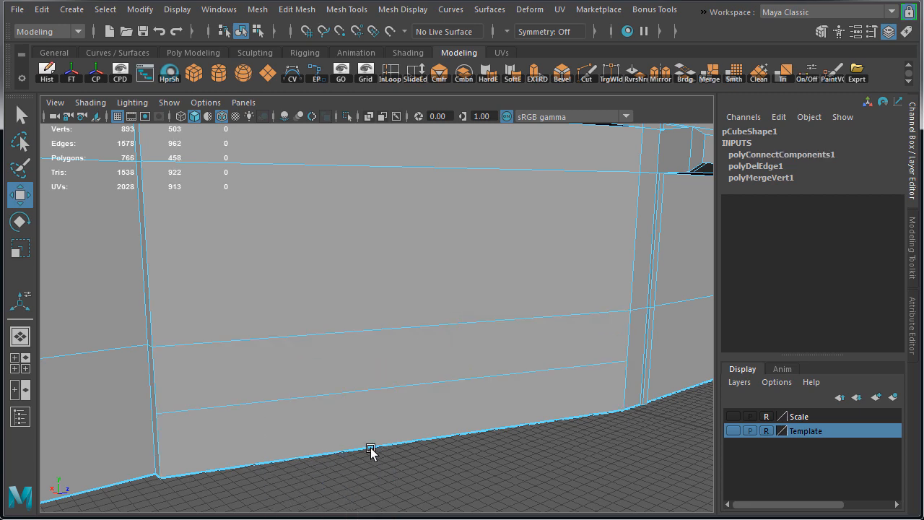
- Lower the new horizontal edge in the side view so it sits just above the wall's base
key("space")
key("space")
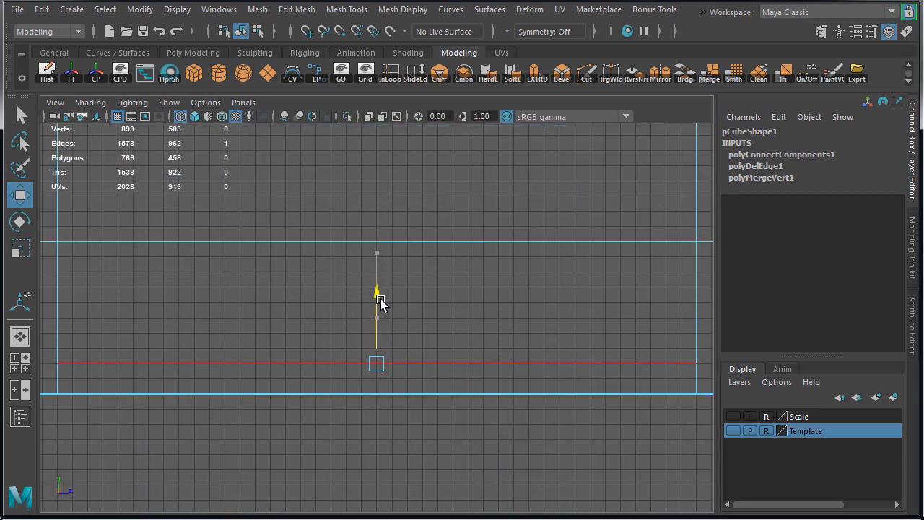
key("space")
key("space")
left_click_drag(441, 346, 480, 346, "alt")
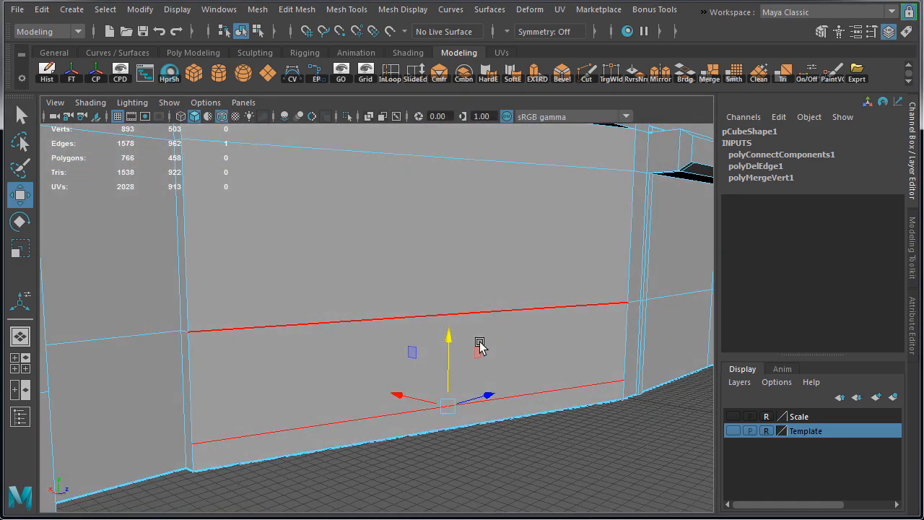
- Select the two large storefront faces above the narrow base strip and extrude them with a thickness of -2.5
right_click_drag(361, 301, 361, 338)
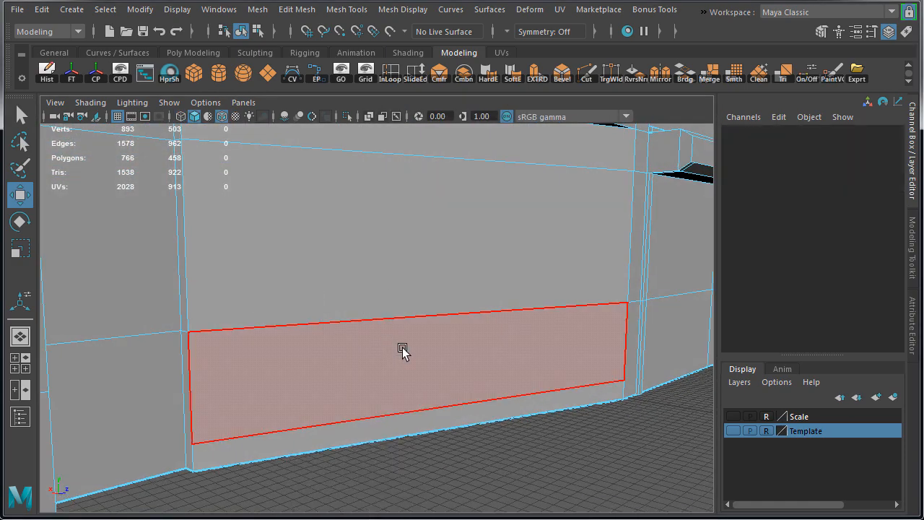
left_click(405, 351)
left_click(462, 289, "shift")
middle_click_drag(623, 299, 623, 324, "alt")
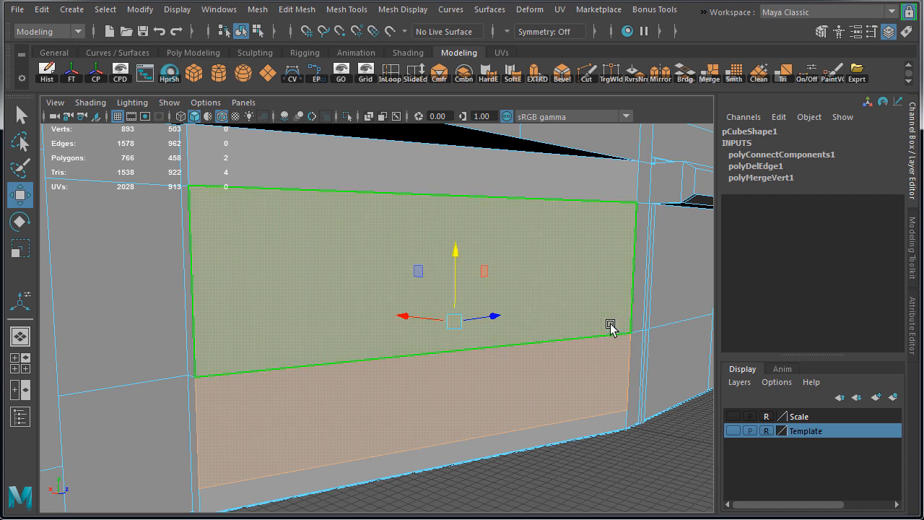
key("ctrl+e")
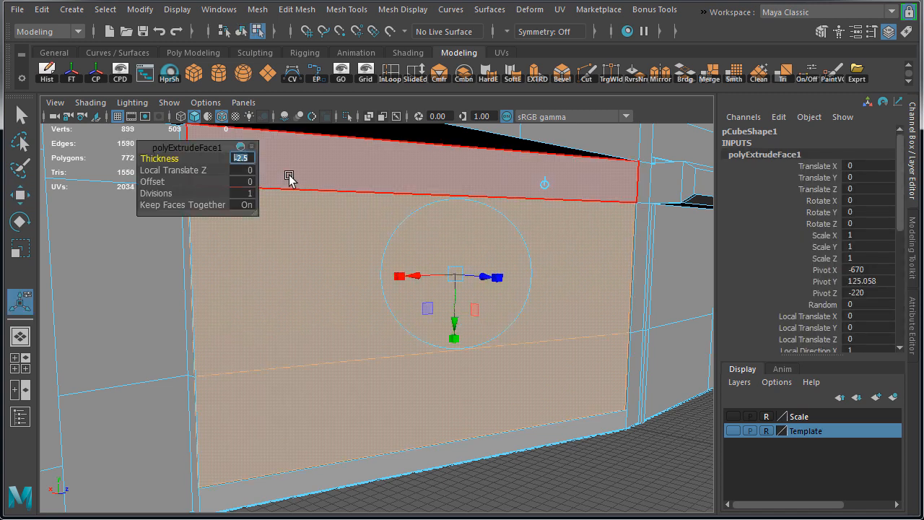
- Delete the narrow end faces that the extrusion left along the side edge of the storefront wall
left_click_drag(304, 201, 534, 292, "alt")
left_click_drag(535, 347, 267, 393, "alt")
key("w")
left_click(281, 354)
scroll(282, 354, "down", 3)
left_click_drag(281, 354, 393, 311, "alt")
key("Delete")
left_click_drag(350, 195, 298, 220, "alt")
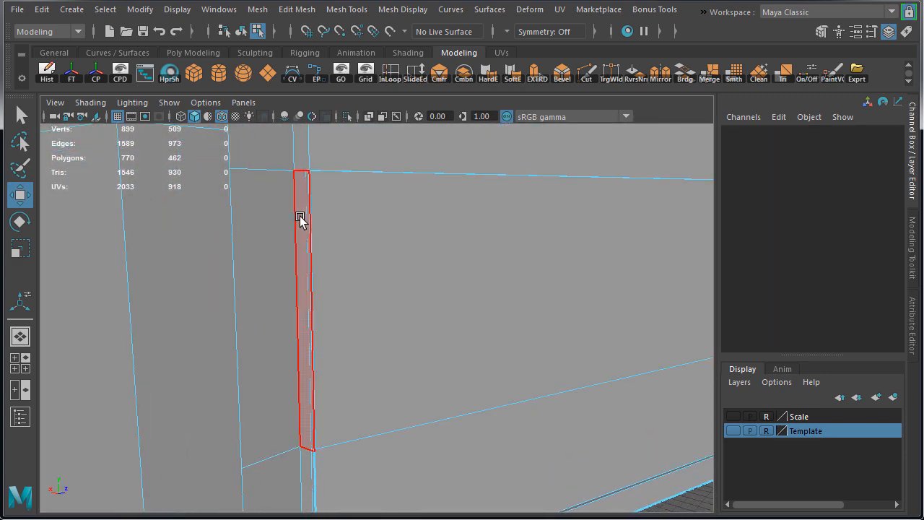
left_click(301, 218)
key("Delete")
left_click(303, 147)
key("Delete")
left_click_drag(365, 288, 325, 426, "alt")
middle_click_drag(324, 433, 324, 295, "alt")
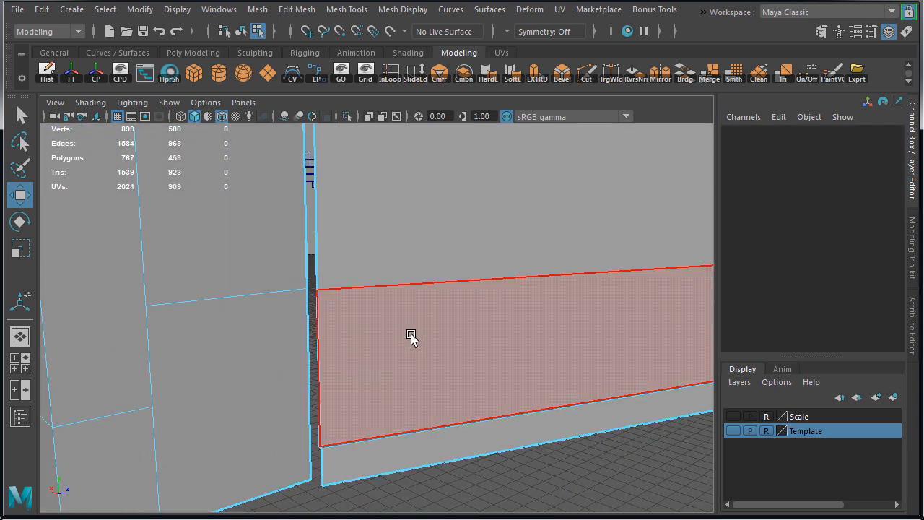
- Lower the outer top edge of the base strip slightly in the side view so the ledge slopes outward
left_click_drag(390, 326, 468, 371, "alt")
right_click_drag(464, 300, 452, 337)
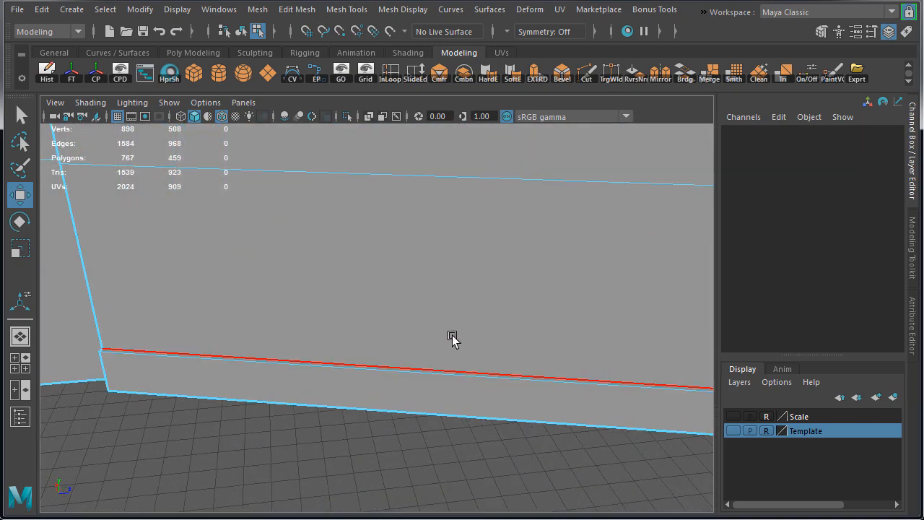
left_click(451, 375)
key("space")
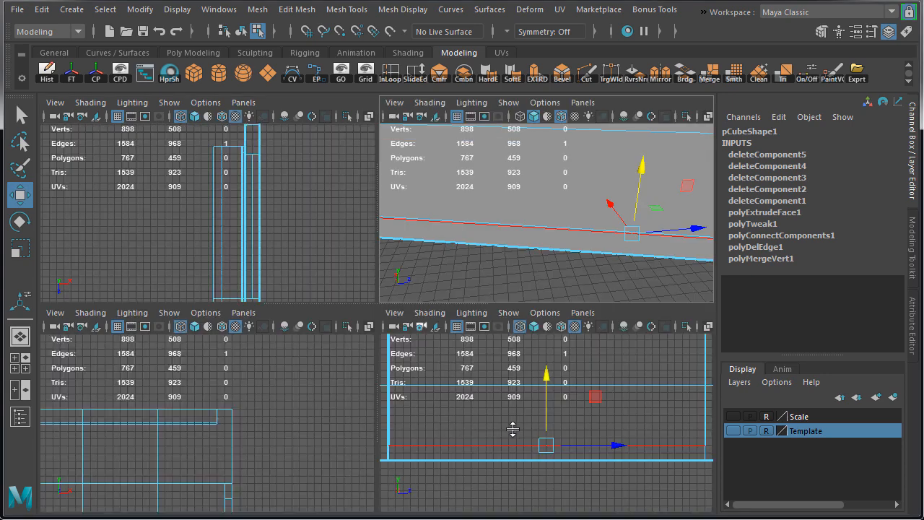
key("space")
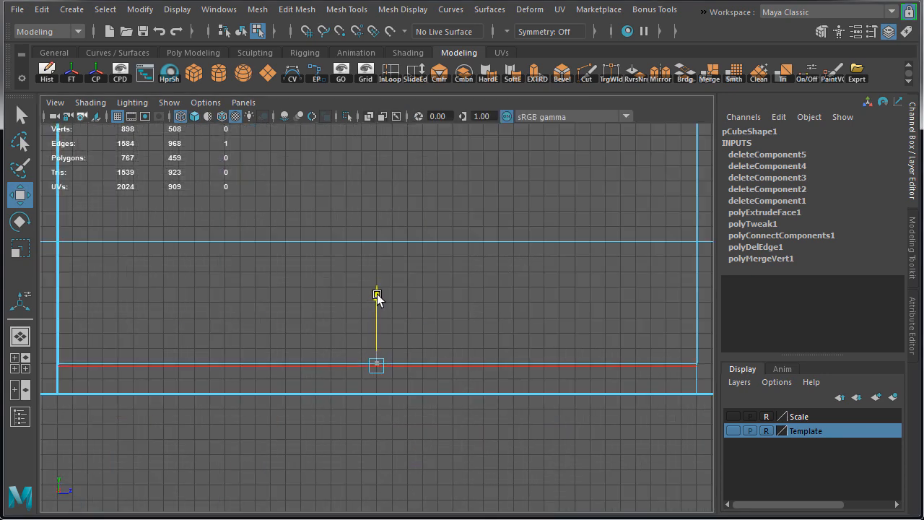
right_click_drag(378, 295, 422, 374, "alt")
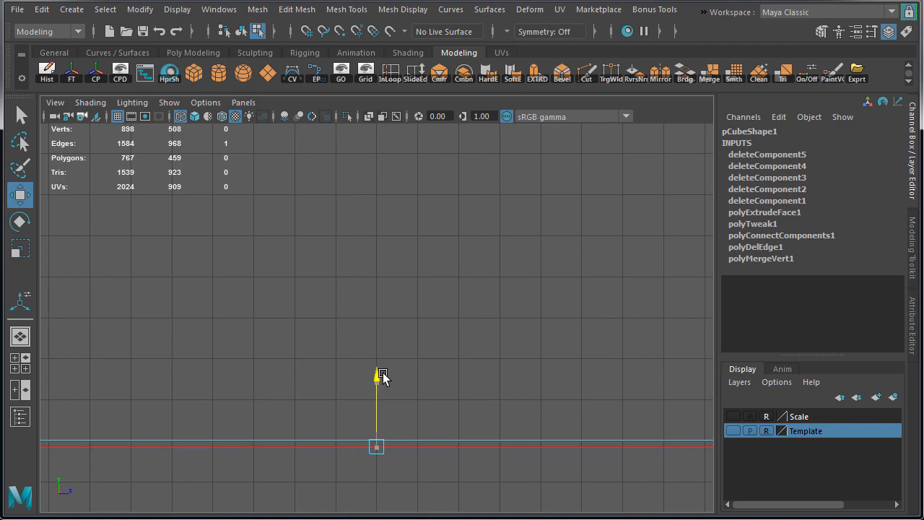
key("space")
key("space")
- Examine the sloped base ledge and the storefront's ends in object mode from several angles
left_click_drag(485, 282, 576, 252, "alt")
right_click_drag(576, 249, 631, 227)
left_click(655, 322)
left_click_drag(620, 326, 639, 324, "alt")
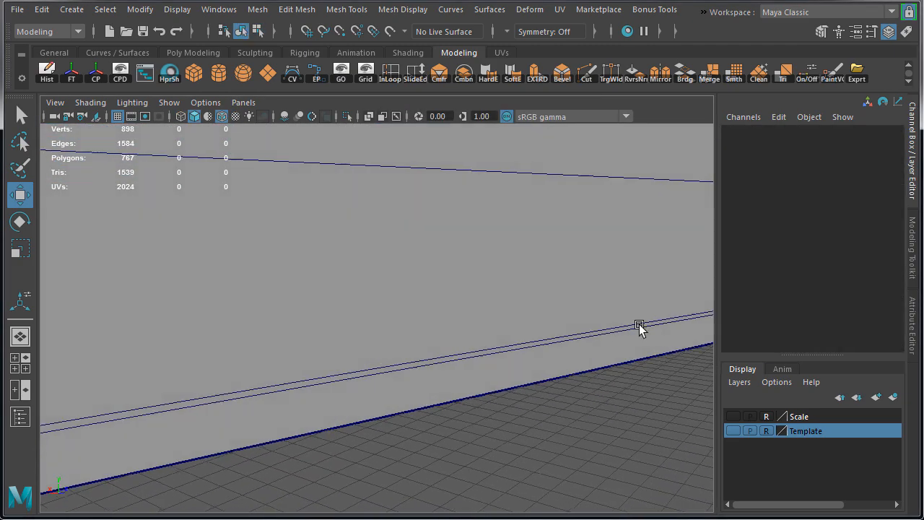
right_click_drag(639, 324, 470, 327, "alt")
left_click_drag(470, 330, 513, 271, "alt")
left_click(512, 267)
middle_click_drag(512, 268, 532, 424, "alt")
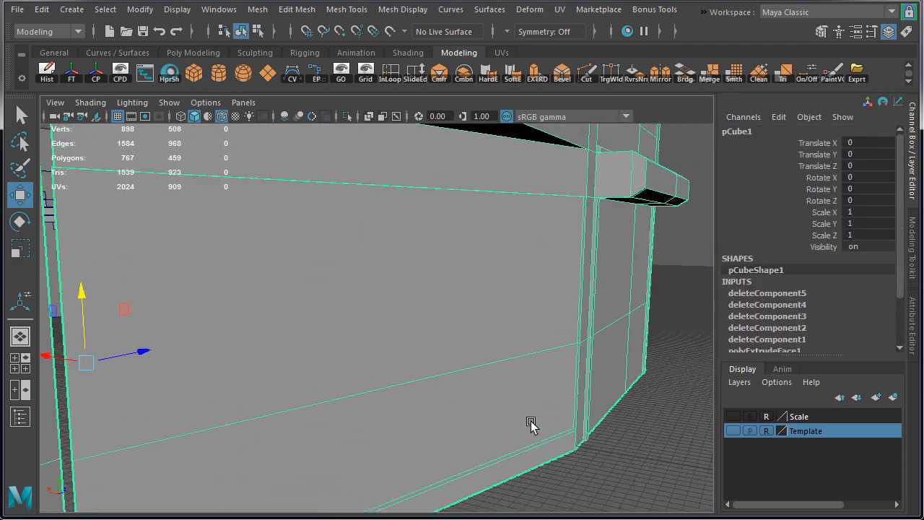
- Select the large upper storefront face below the overhang and extrude it with an offset of 5
left_click_drag(532, 424, 478, 378, "alt")
right_click_drag(491, 323, 488, 339)
left_click(473, 360)
left_click_drag(470, 367, 445, 371, "alt")
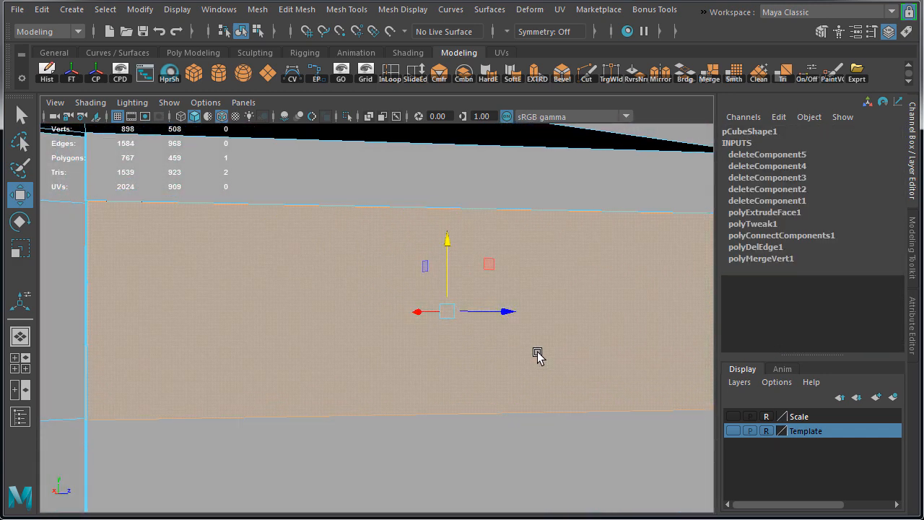
left_click_drag(502, 359, 470, 357, "alt")
key("ctrl+e")
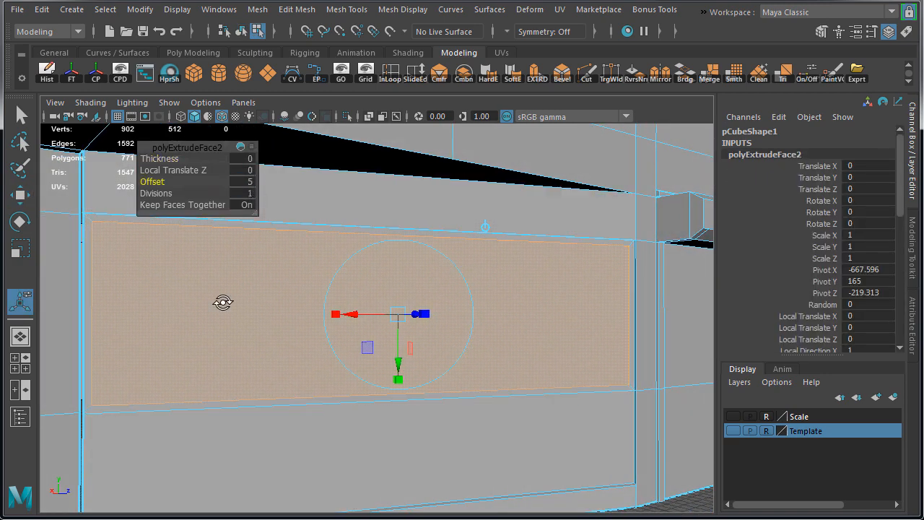
- Examine the inset border around the upper storefront face in the side and perspective views
left_click_drag(222, 302, 202, 306, "alt")
key("space")
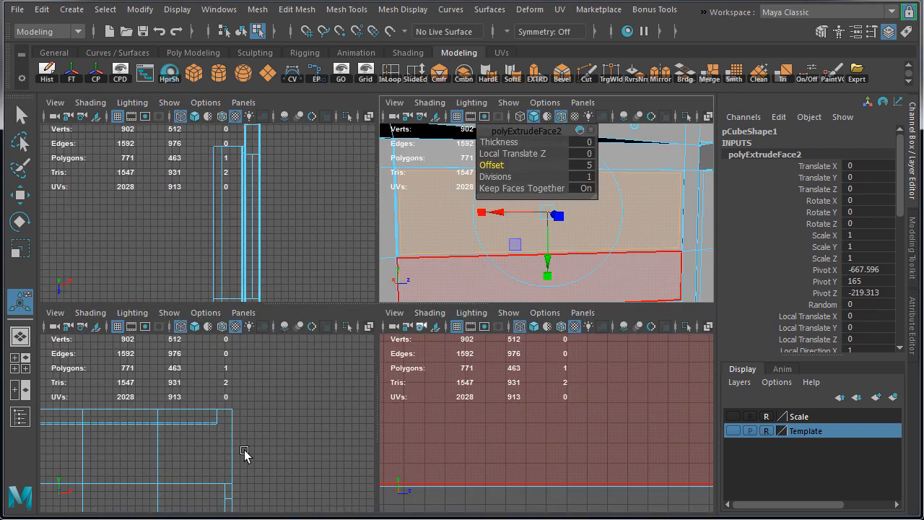
key("space")
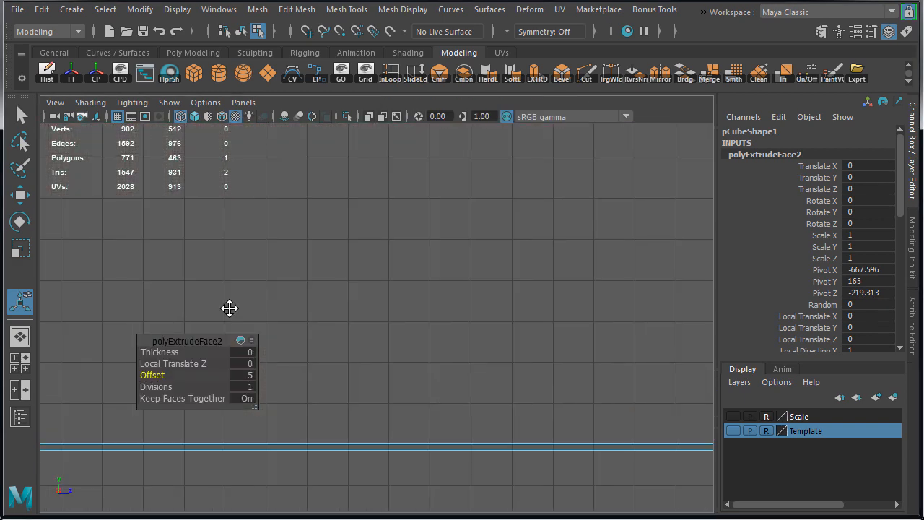
middle_click_drag(370, 304, 608, 309, "alt")
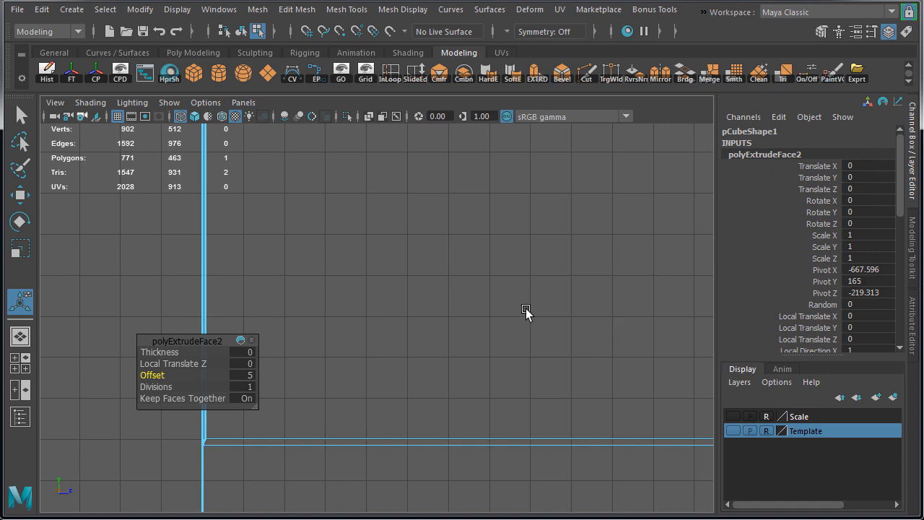
right_click_drag(350, 308, 106, 293, "alt")
middle_click_drag(375, 319, 423, 497, "alt")
right_click_drag(426, 340, 505, 333, "alt")
middle_click_drag(405, 296, 403, 444, "alt")
right_click_drag(349, 330, 577, 274, "alt")
key("space")
key("space")
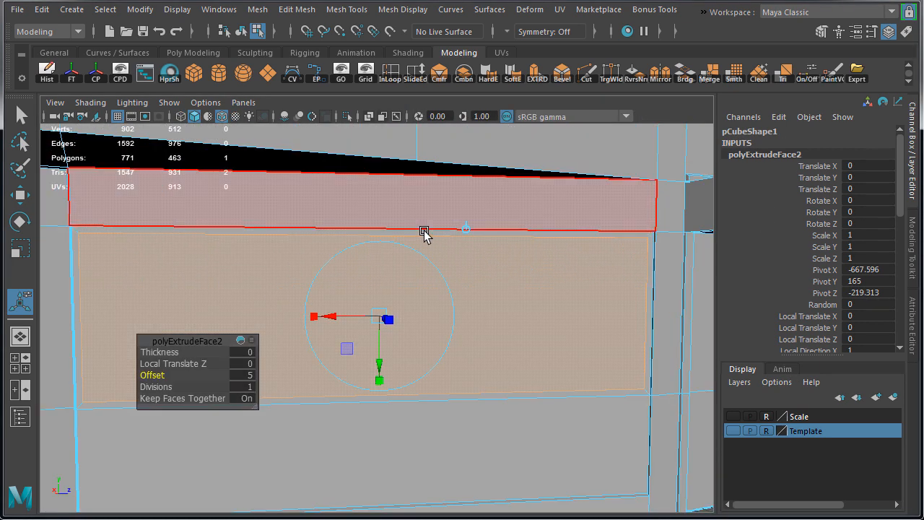
left_click_drag(424, 235, 496, 233, "alt")
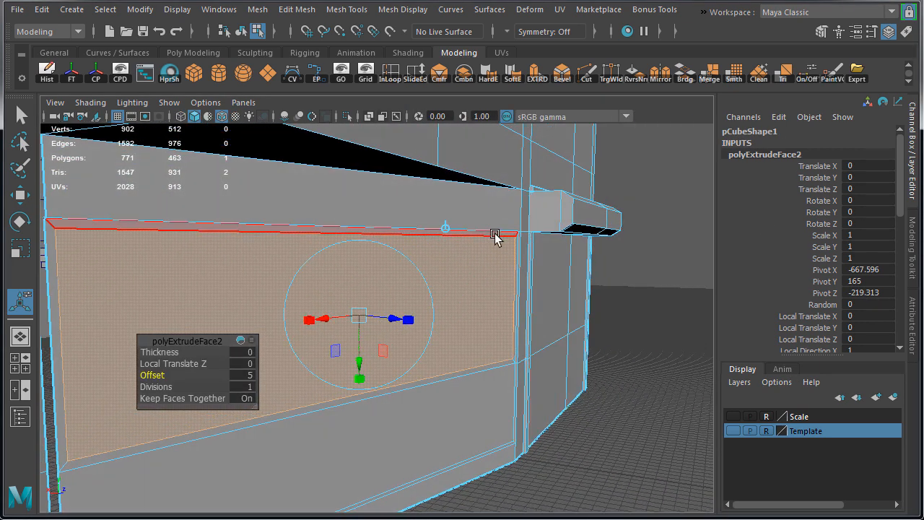
left_click_drag(495, 238, 408, 256, "alt")
left_click_drag(374, 228, 307, 219, "alt")
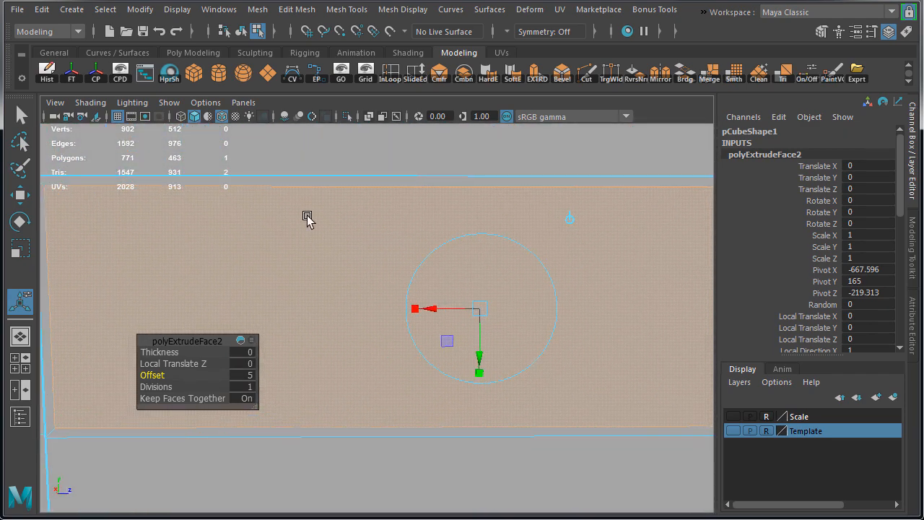
left_click_drag(571, 287, 512, 298, "alt")
- Extrude the inset storefront face again with a Local Translate Z of -7.5 to recess it
key("w")
key("ctrl+e")
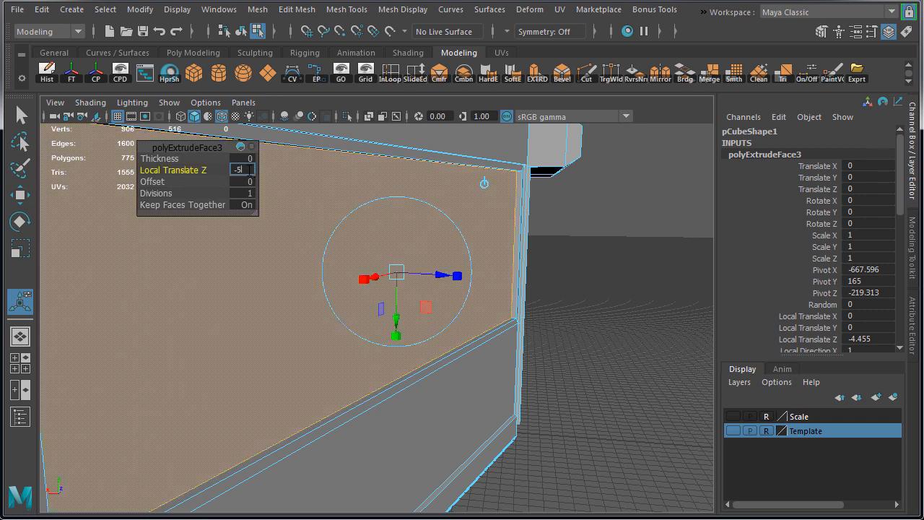
left_click_drag(371, 280, 592, 254, "alt")
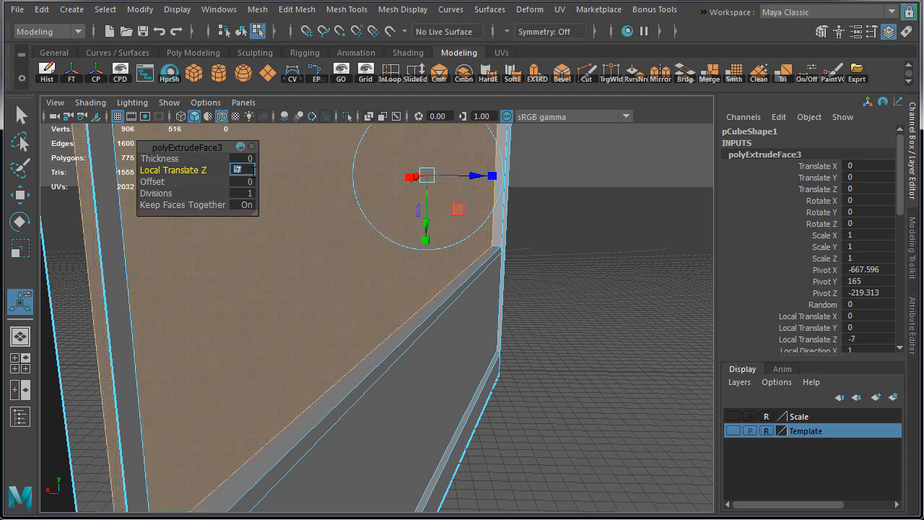
left_click_drag(474, 343, 256, 288, "alt")
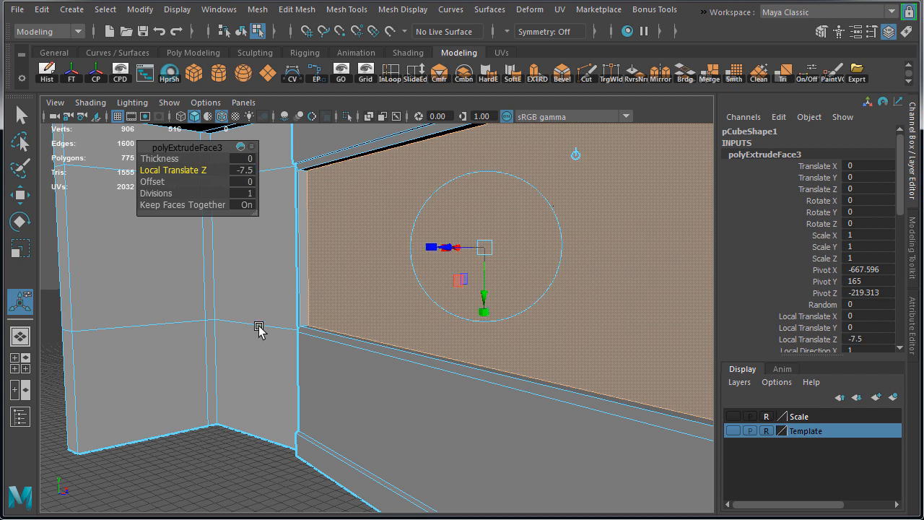
left_click_drag(259, 329, 401, 300, "alt")
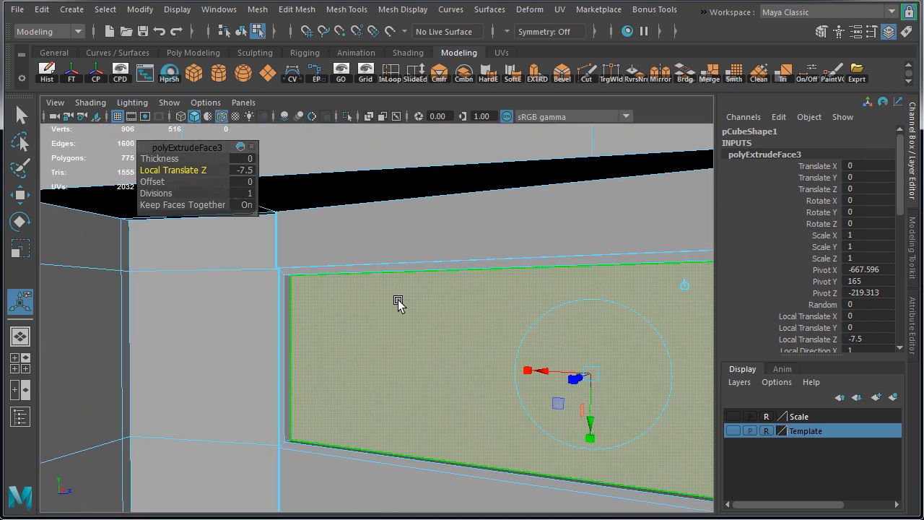
right_click_drag(398, 302, 448, 276)
- Extrude the vertical side edge of the recessed panel's frame toward the gap beside the neighbouring wall
left_click_drag(385, 334, 297, 342, "alt")
middle_click_drag(298, 342, 352, 354, "alt")
right_click_drag(351, 354, 337, 297, "alt")
left_click_drag(337, 297, 336, 286, "alt")
middle_click_drag(336, 287, 393, 324, "alt")
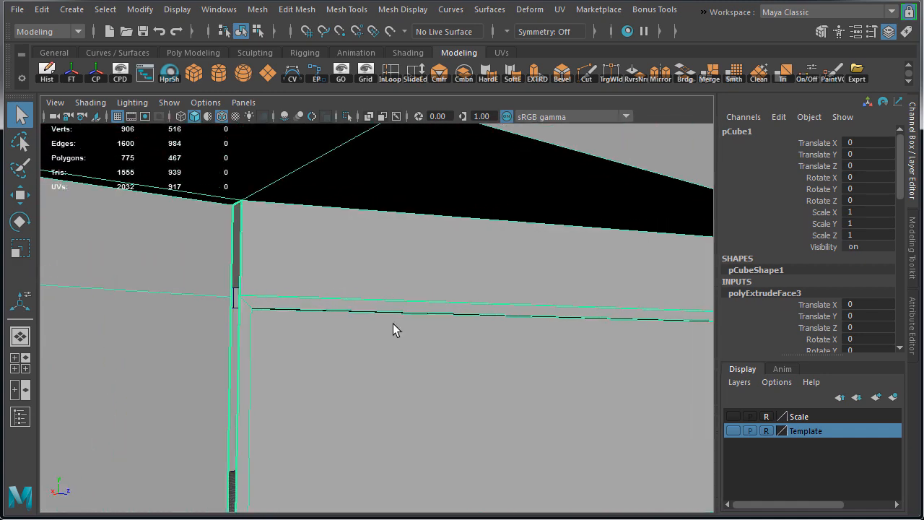
scroll(294, 278, "up", 5)
left_click_drag(304, 282, 271, 290, "alt")
key("w")
left_click_drag(247, 352, 371, 282, "alt")
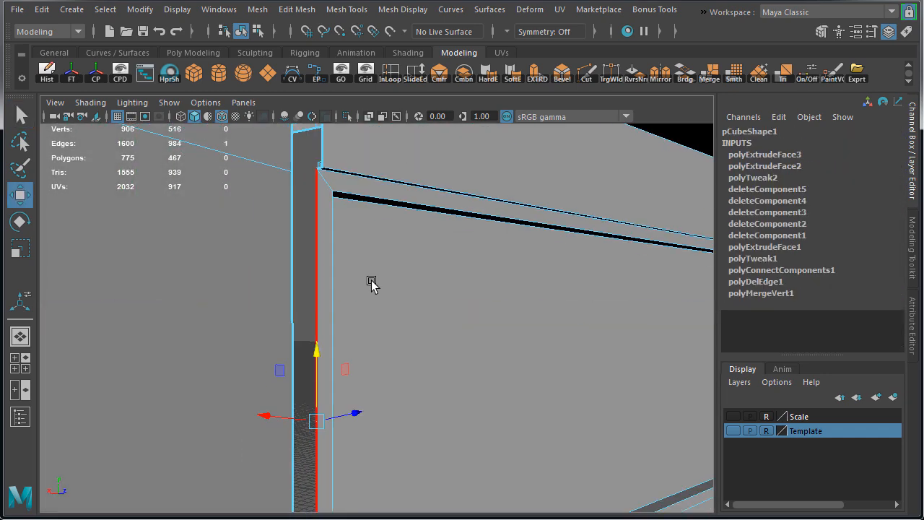
key("ctrl+e")
key("space")
key("space")
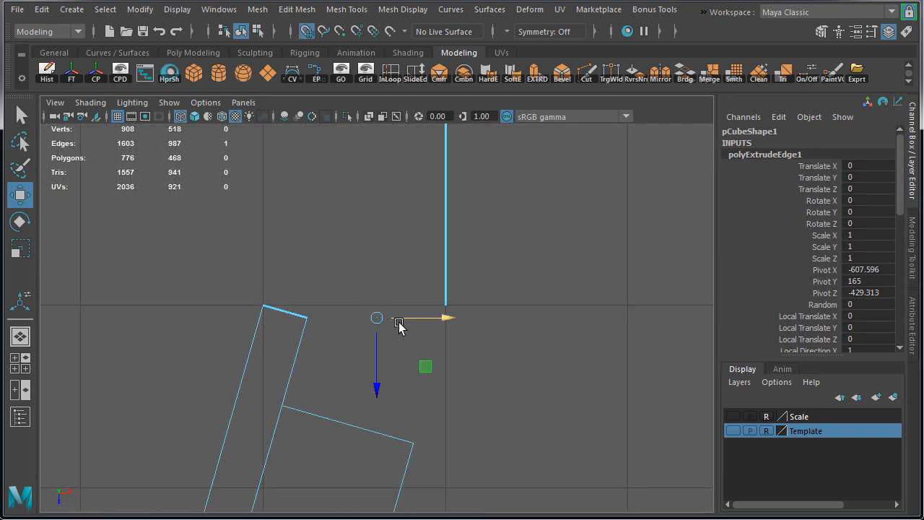
- Snap the extruded edge's vertices onto the neighbouring wall's corner point in the top view
right_click_drag(516, 305, 440, 306)
left_click_drag(427, 307, 460, 328)
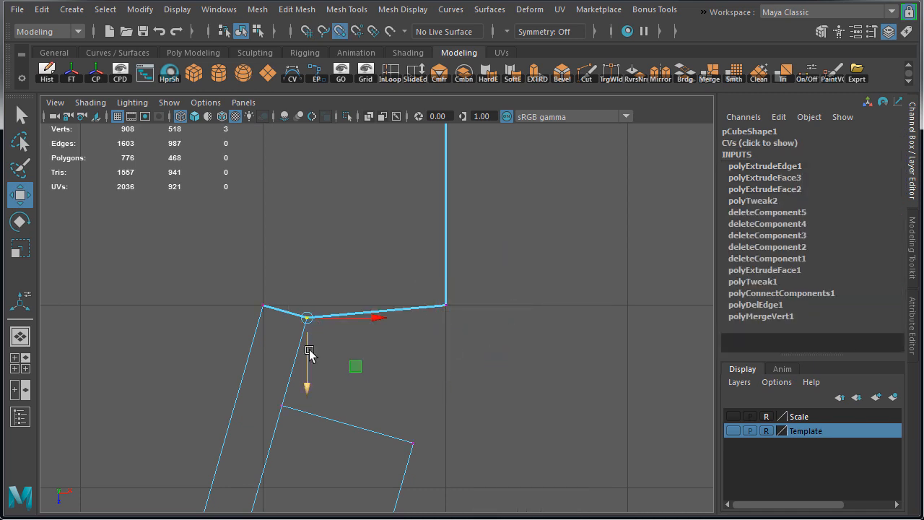
key("space")
key("space")
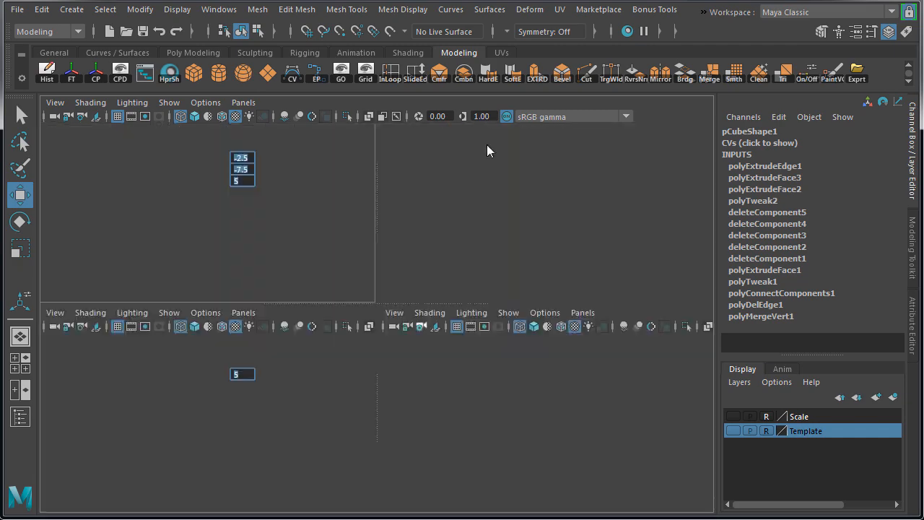
- Extrude the lower panel's vertical side edge and snap it onto the neighbouring wall's corner in the top view
left_click_drag(343, 250, 365, 332, "alt")
right_click_drag(571, 297, 571, 264)
left_click(588, 394)
left_click_drag(585, 389, 481, 358, "alt")
left_click(508, 314)
left_click_drag(436, 323, 425, 320, "shift")
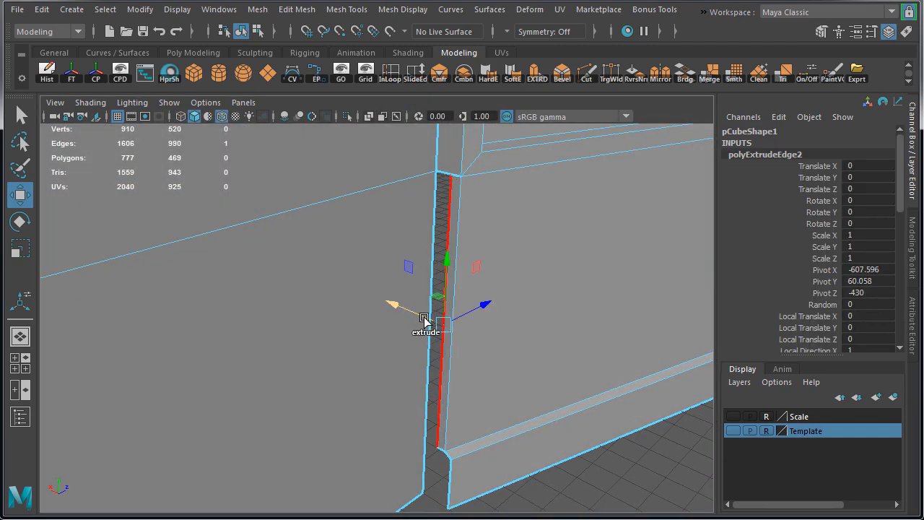
key("space")
key("space")
key("x")
middle_click_drag(393, 213, 478, 195)
key("space")
key("space")
- Extrude the short end edge of the sloped ledge downward and snap its vertices to the bottom of the base strip
left_click_drag(491, 334, 437, 375, "alt")
left_click(431, 373)
left_click_drag(439, 324, 438, 365, "shift")
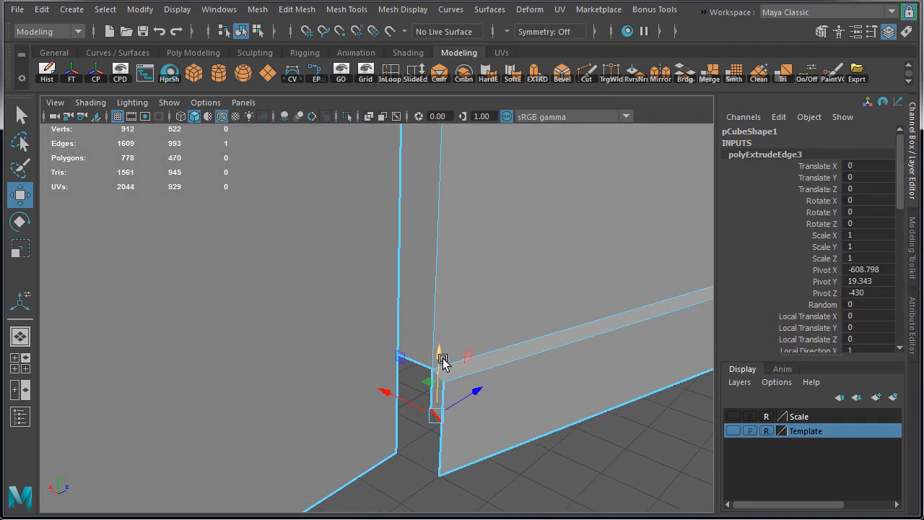
right_click_drag(412, 318, 398, 301)
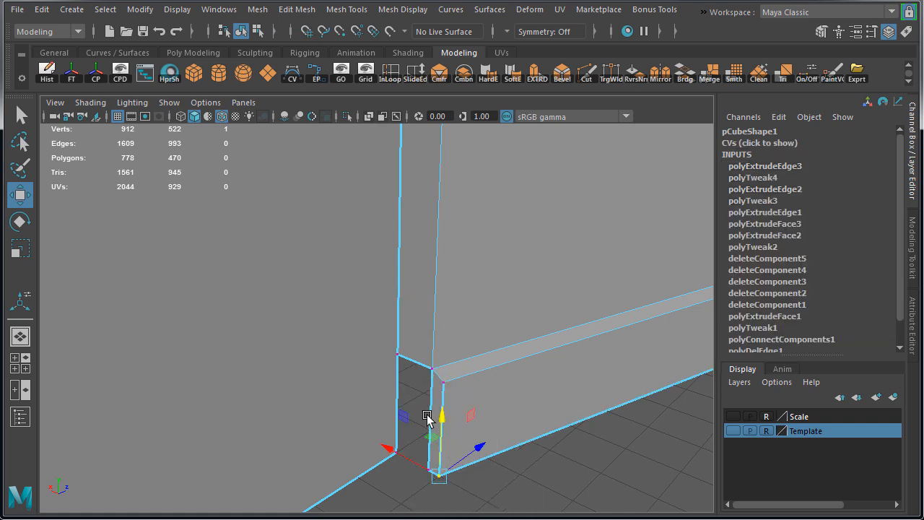
- Extrude the vertical edge of the base strip's new end face across the gap to the neighbouring wall
right_click_drag(431, 414, 436, 390)
left_click_drag(418, 415, 412, 349, "shift")
left_click(421, 371)
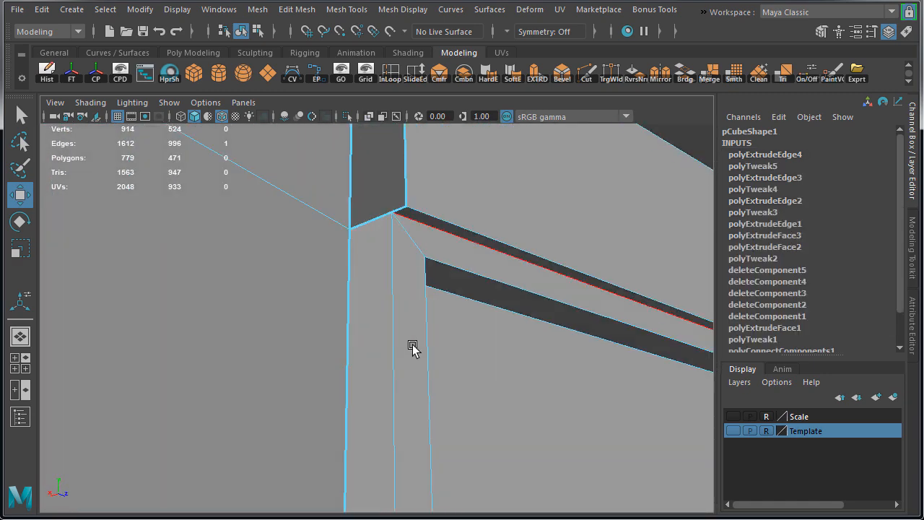
- Extrude the short edge above the window frame up to the overhang, and extrude the new face's vertical edge toward the neighbouring wall
left_click(398, 211)
left_click_drag(398, 211, 418, 180, "alt")
left_click_drag(418, 181, 404, 323, "alt")
left_click(418, 321)
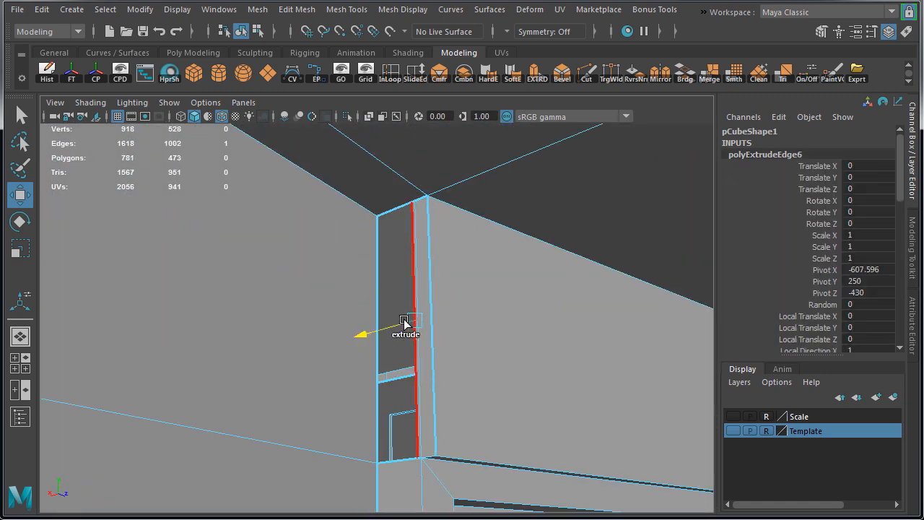
- Snap the upper filler strip's outer vertices onto the neighbouring wall's corner
left_click_drag(415, 278, 396, 245, "alt")
right_click_drag(364, 215, 322, 210)
left_click(352, 176)
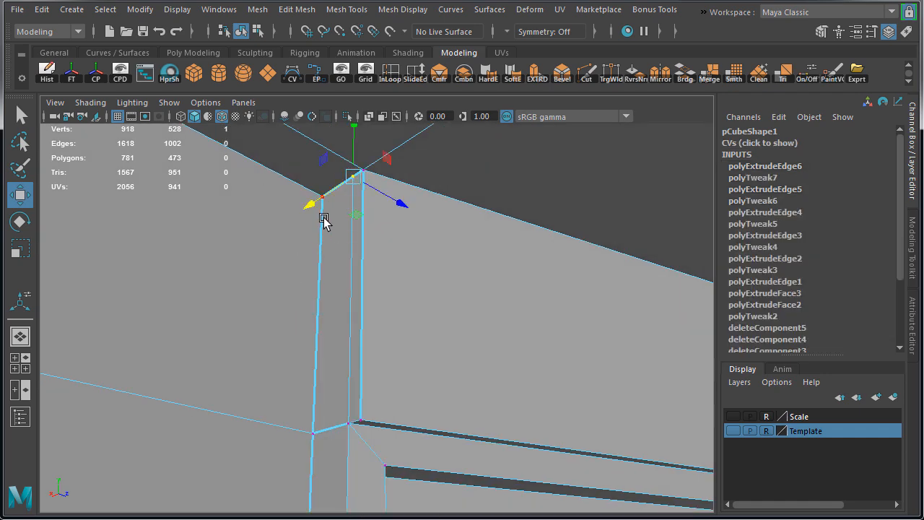
key("space")
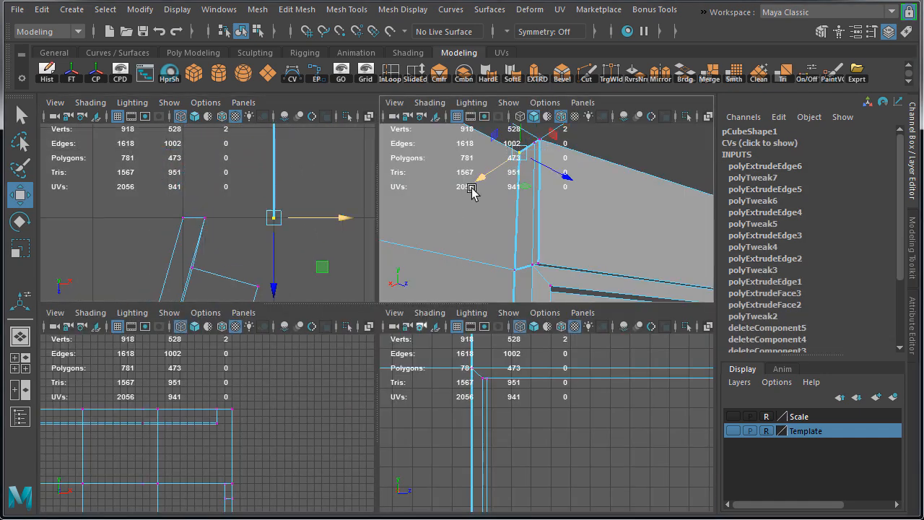
key("space")
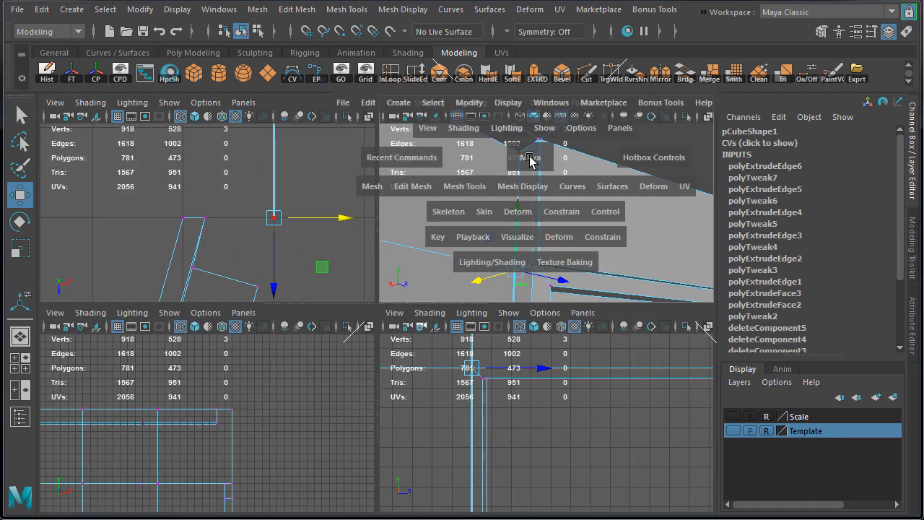
- Merge the overlapping vertices along the corner filler strip, from the overhang down to the window frame
left_click_drag(355, 189, 401, 195, "alt")
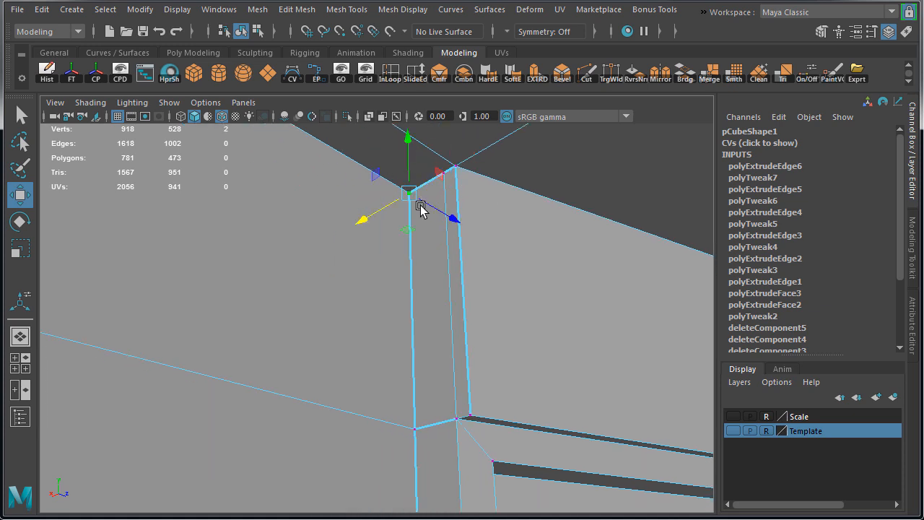
right_click_drag(432, 269, 474, 225, "shift")
left_click(422, 435)
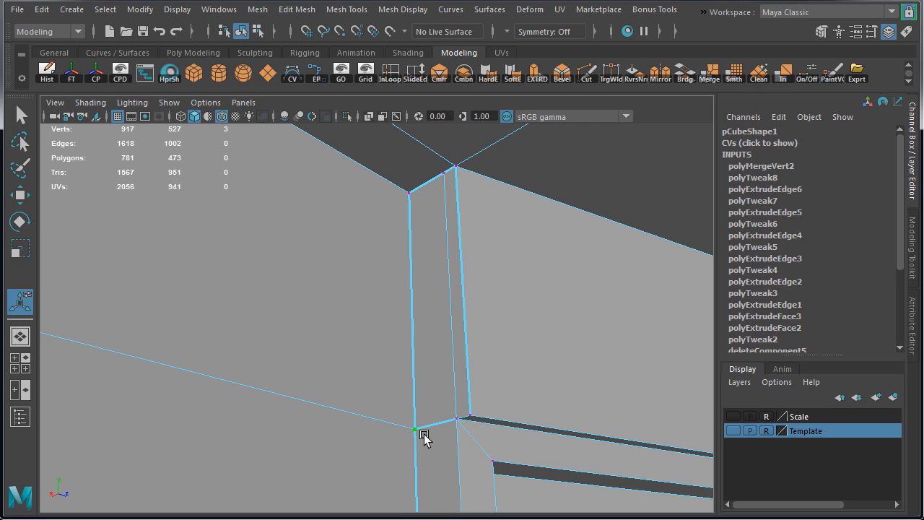
key("w")
key("f")
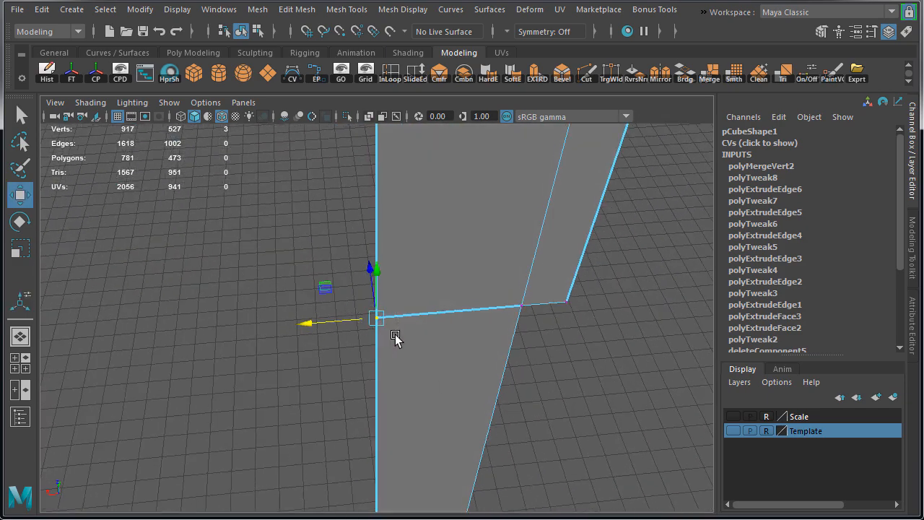
left_click_drag(395, 338, 354, 350, "alt")
key("g")
middle_click_drag(401, 361, 442, 65, "alt")
left_click_drag(362, 356, 399, 377)
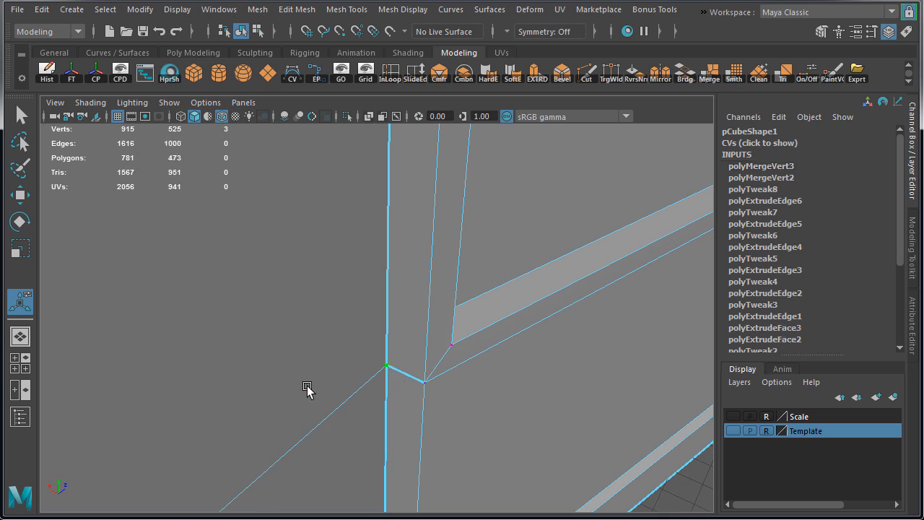
- Merge the overlapping corner vertices beneath the window, down to the sloped ledge and base strip
left_click_drag(307, 388, 324, 384, "alt")
key("w")
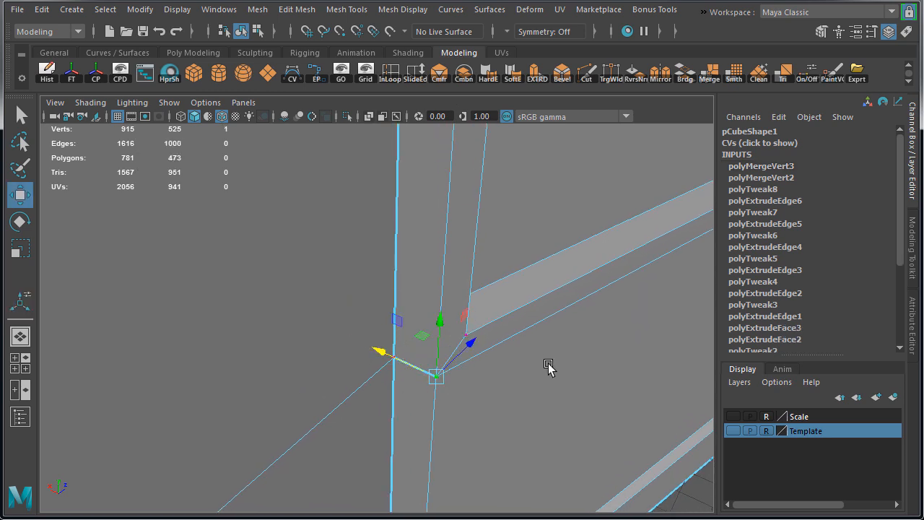
left_click(394, 357)
left_click_drag(394, 357, 367, 299)
left_click(394, 357)
key("ctrl+z")
key("g")
left_click_drag(360, 477, 490, 341)
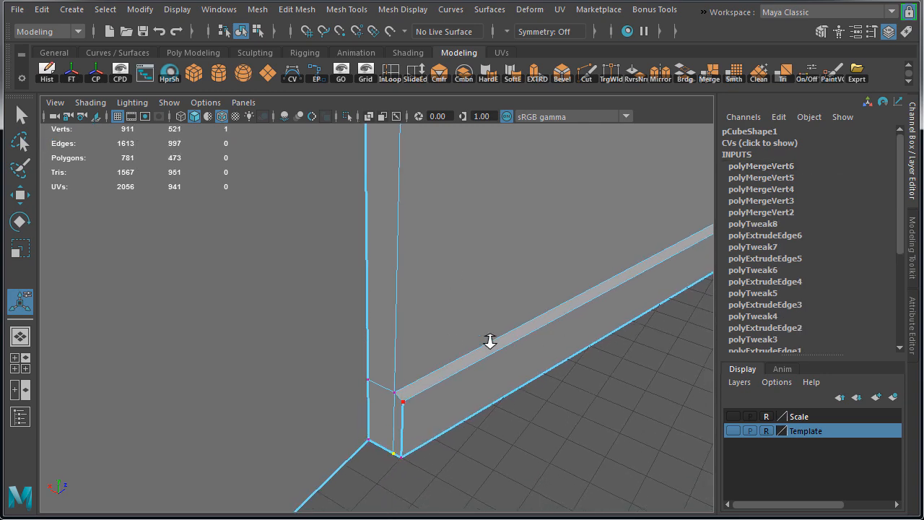
- Merge the stray vertices at the bottom corner of the base strip
left_click_drag(406, 459, 387, 369, "alt")
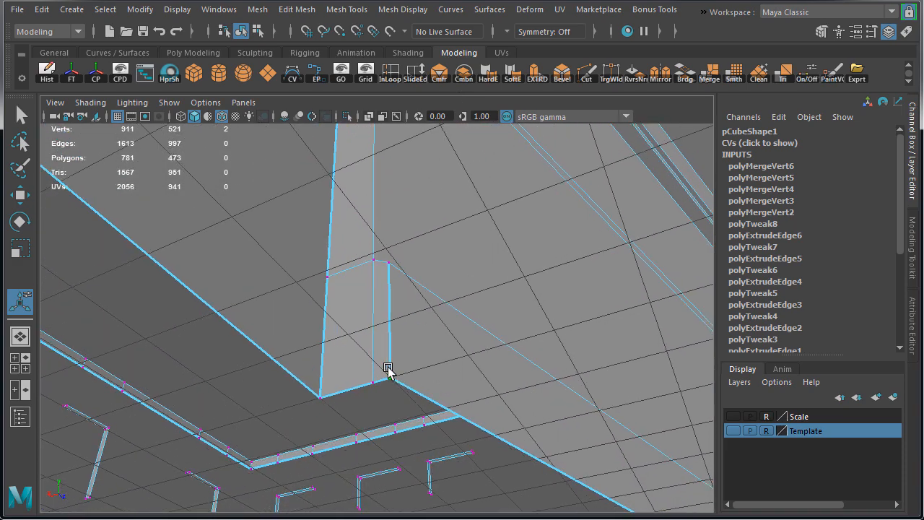
left_click(373, 397)
left_click_drag(330, 406, 412, 330, "alt")
middle_click_drag(412, 330, 394, 311, "alt")
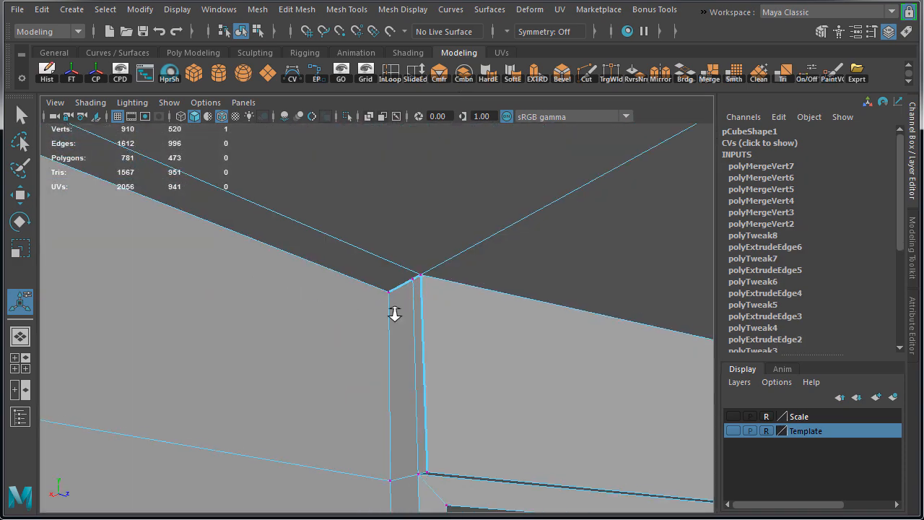
- Merge the leftover duplicate vertices at the top of the filler strip under the overhang
right_click_drag(395, 311, 418, 254, "alt")
left_click_drag(435, 241, 453, 267)
left_click_drag(453, 267, 366, 224, "alt")
key("w")
middle_click_drag(366, 224, 375, 311, "alt")
key("g")
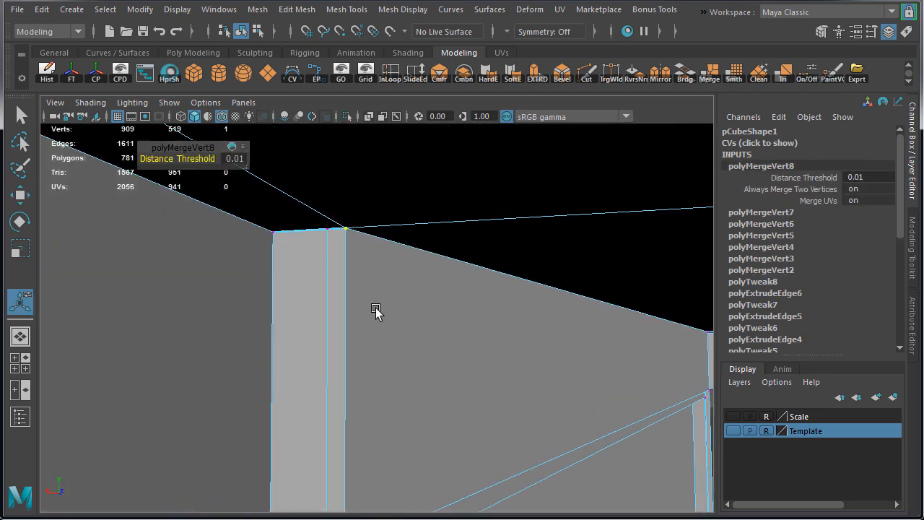
- Return the building to object mode and delete its construction history
left_click_drag(376, 311, 350, 278, "alt")
left_click_drag(316, 310, 530, 346, "alt")
key("w")
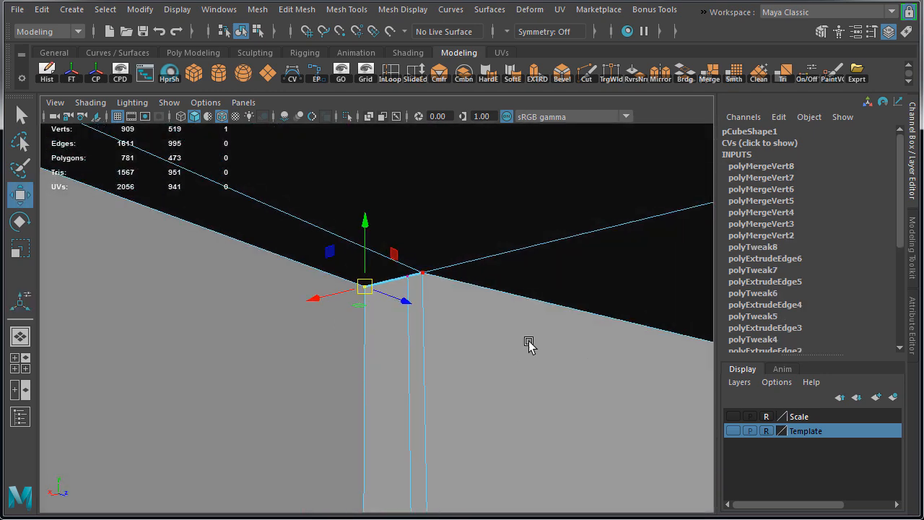
right_click_drag(530, 347, 479, 425, "alt")
left_click_drag(478, 425, 410, 301, "alt")
right_click_drag(411, 301, 450, 284)
left_click(501, 462)
left_click_drag(501, 462, 471, 311, "alt")
key("q")
left_click(438, 257)
left_click(48, 80)
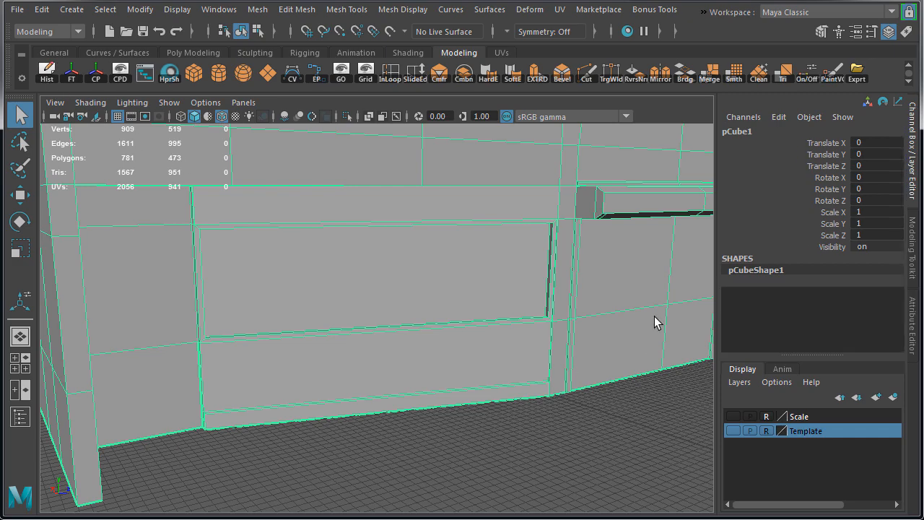
- Compare the corner entrance with the reference box on the Scale layer, and hide that layer again
middle_click_drag(656, 319, 411, 342, "alt")
left_click_drag(421, 348, 428, 347, "alt")
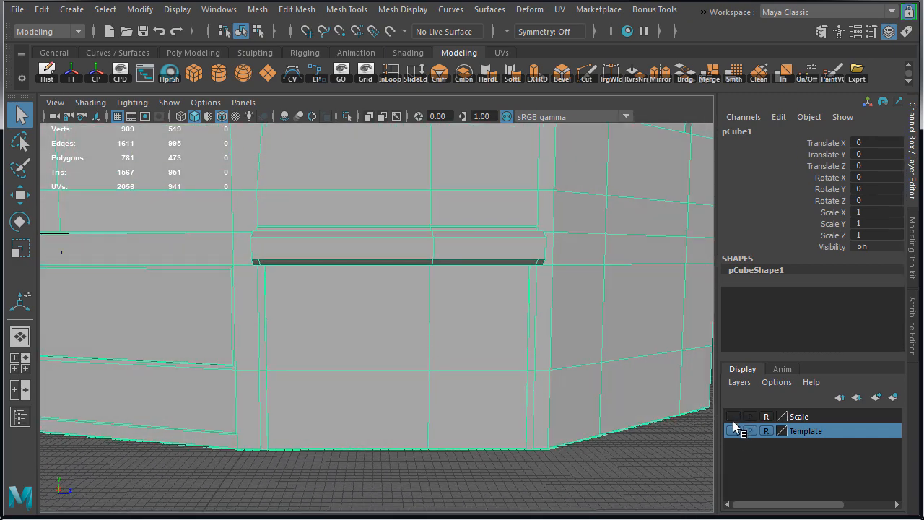
left_click(729, 433)
left_click(729, 433)
left_click(733, 416)
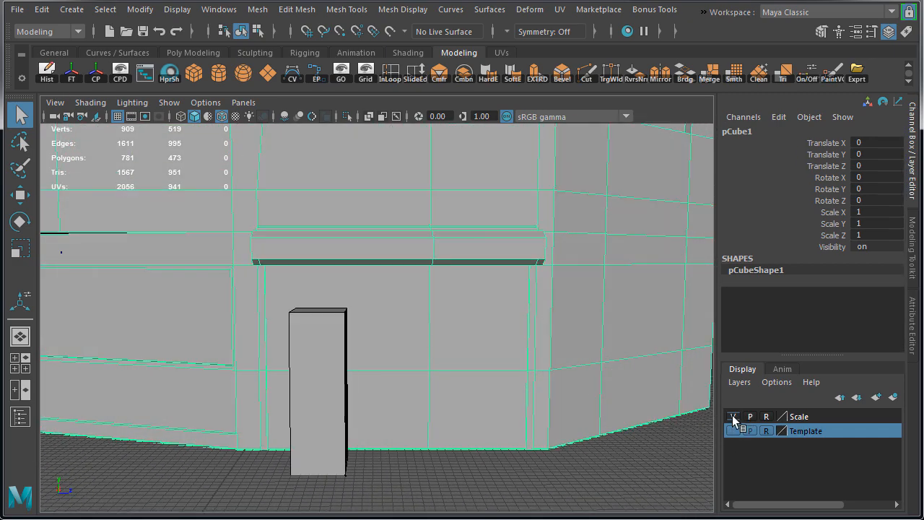
left_click(732, 416)
- Select the vertices of both entrance side trims and the overhang ends, and scale them horizontally in the side view
left_click_drag(372, 283, 308, 314, "alt")
key("F9")
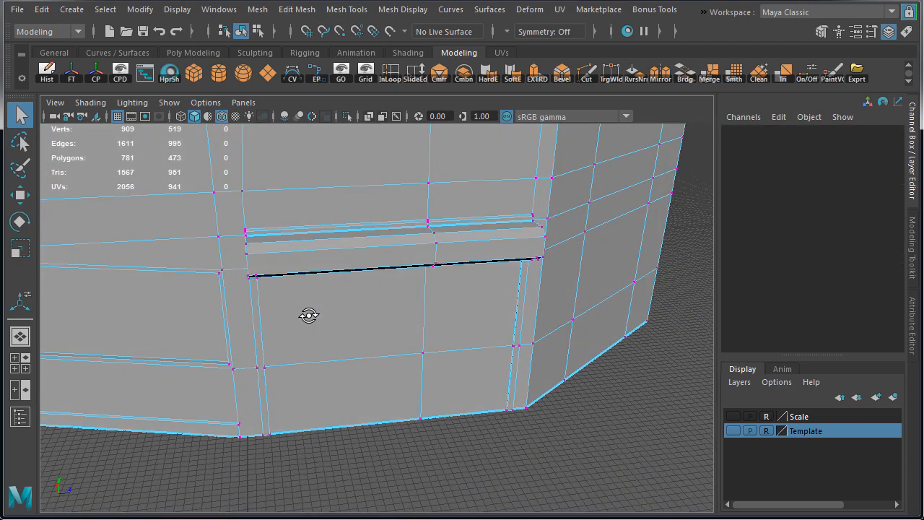
left_click_drag(326, 472, 327, 473)
left_click_drag(316, 455, 298, 444, "alt")
left_click_drag(217, 351, 252, 454, "ctrl")
left_click_drag(257, 413, 361, 325, "alt")
key("w")
left_click_drag(485, 307, 335, 251, "alt")
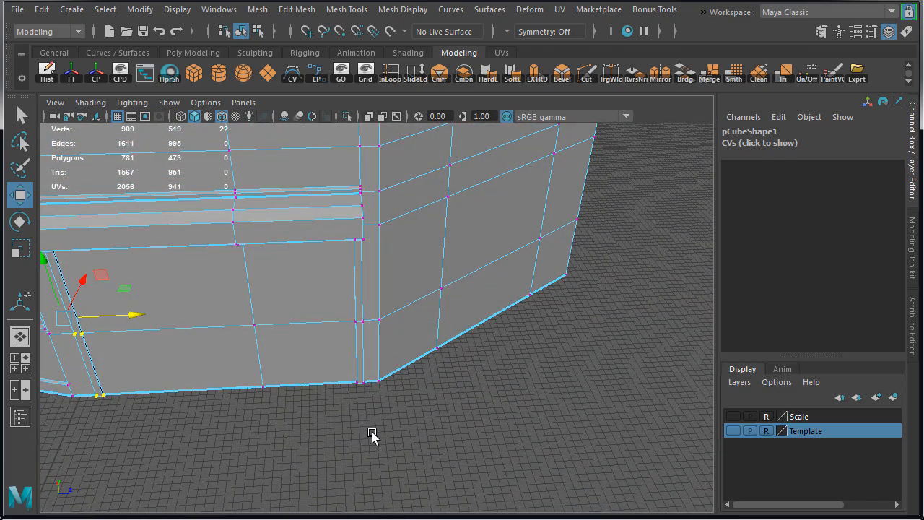
left_click_drag(368, 422, 368, 420, "shift")
left_click_drag(369, 421, 404, 361, "alt")
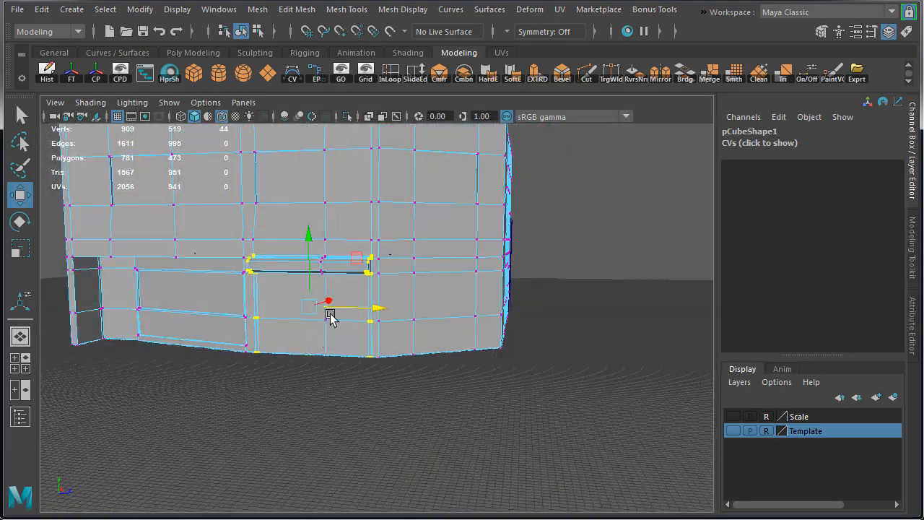
key("space")
key("space")
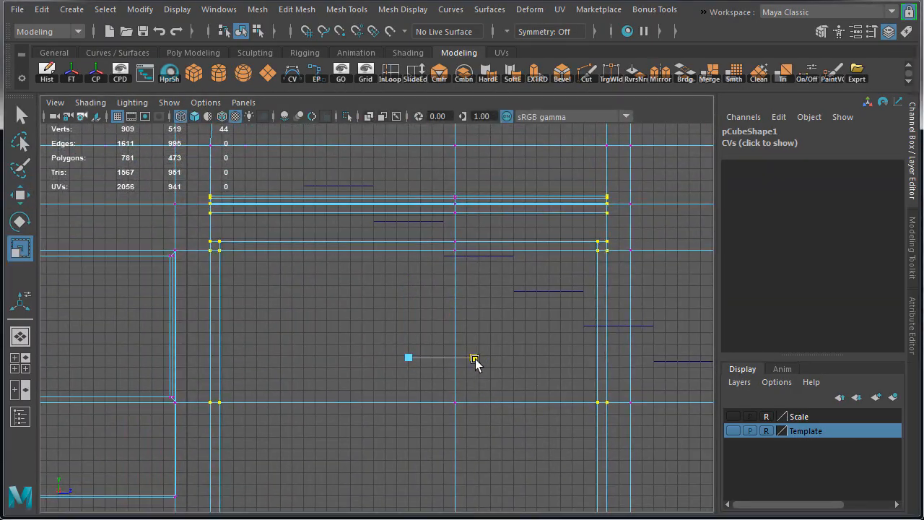
key("space")
key("space")
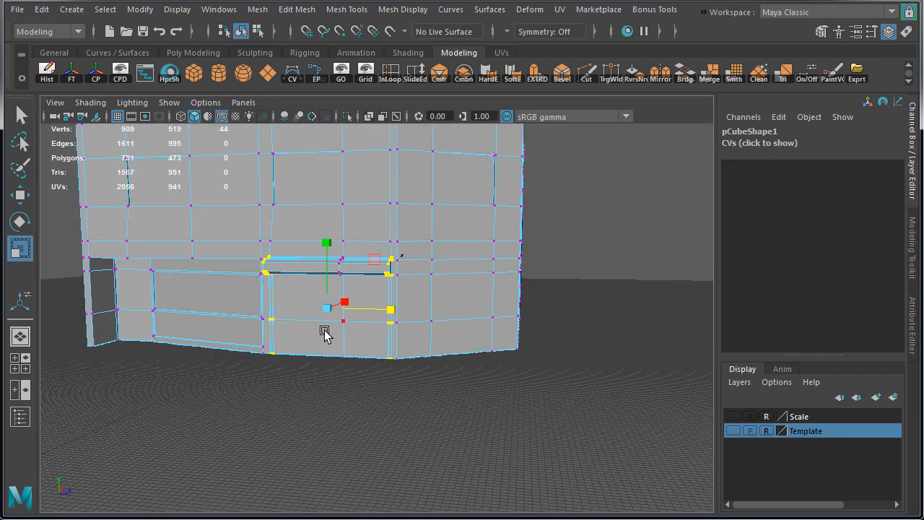
- Move only the vertices of the entrance trim nearest the finished storefront sideways toward its wall corner, and return to object mode
middle_click_drag(324, 335, 426, 331, "alt")
right_click_drag(425, 331, 547, 316, "alt")
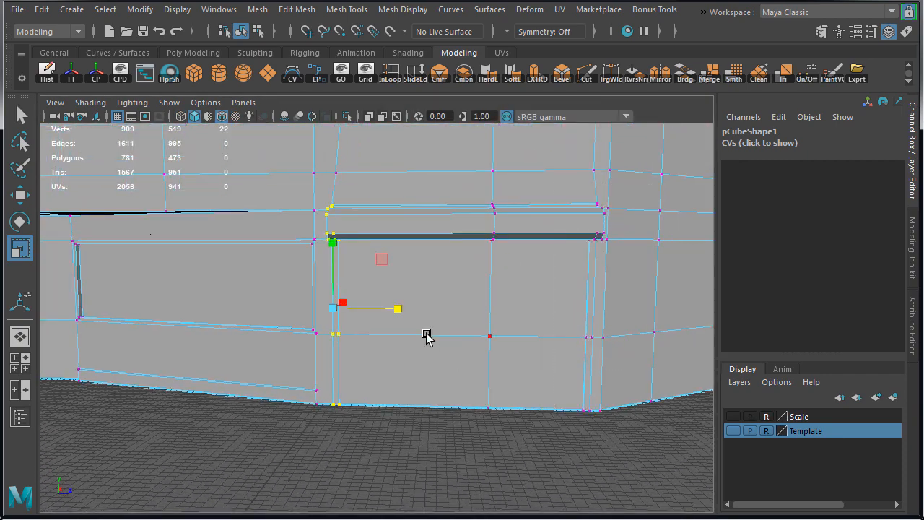
key("w")
left_click_drag(426, 336, 188, 296, "alt")
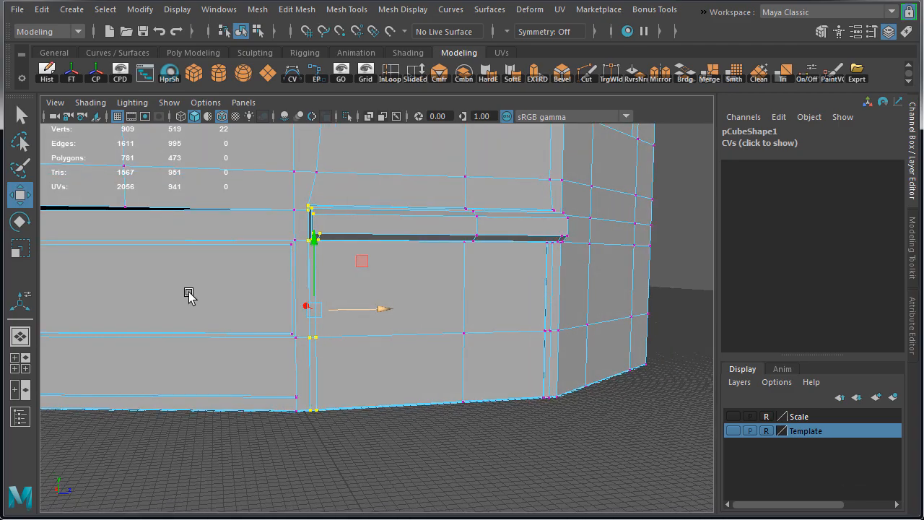
middle_click_drag(188, 295, 223, 322, "alt")
right_click_drag(224, 322, 396, 330, "alt")
left_click_drag(397, 330, 392, 324, "alt")
right_click_drag(392, 324, 293, 309, "alt")
left_click_drag(294, 309, 268, 314, "alt")
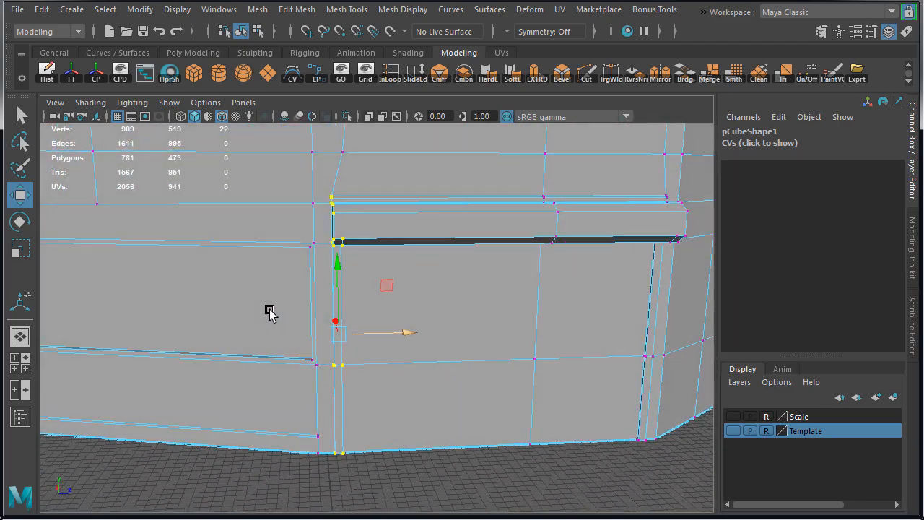
right_click_drag(477, 327, 538, 281)
left_click(546, 469)
- Inspect the adjusted entrance with the wireframe overlay toggled off and on again
middle_click_drag(551, 433, 517, 390, "alt")
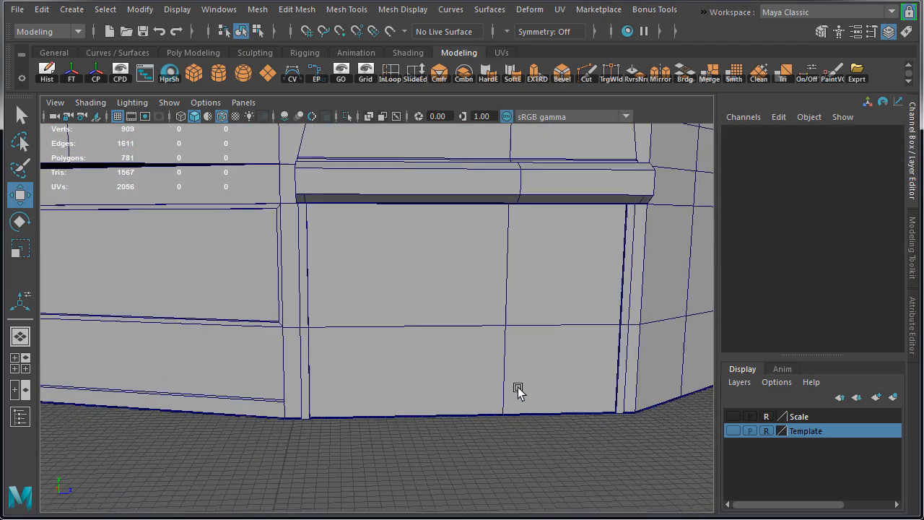
left_click_drag(518, 390, 505, 360, "alt")
right_click_drag(506, 361, 462, 351, "alt")
left_click(224, 120)
mouse_move(386, 343)
left_mouse_down("alt")
mouse_move(458, 360)
mouse_move(390, 339)
left_mouse_up("alt")
left_click(222, 118)
mouse_move(412, 285)
left_mouse_down("alt")
mouse_move(494, 288)
mouse_move(522, 367)
mouse_move(483, 340)
mouse_move(454, 361)
mouse_move(505, 352)
mouse_move(486, 351)
left_mouse_up("alt")
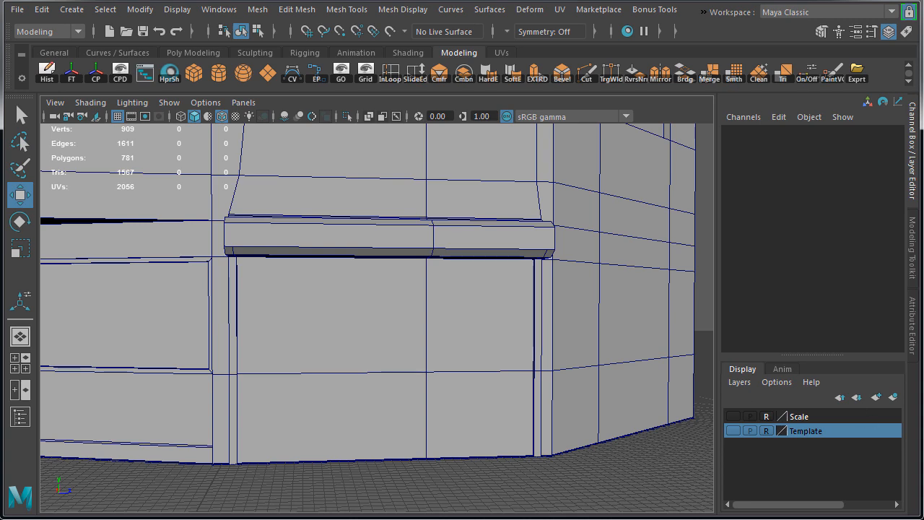
- Extrude the six faces across the upper two ground-floor rows of the wall beyond the entrance with an offset of 8
left_click_drag(631, 318, 346, 325, "alt")
left_click(346, 326)
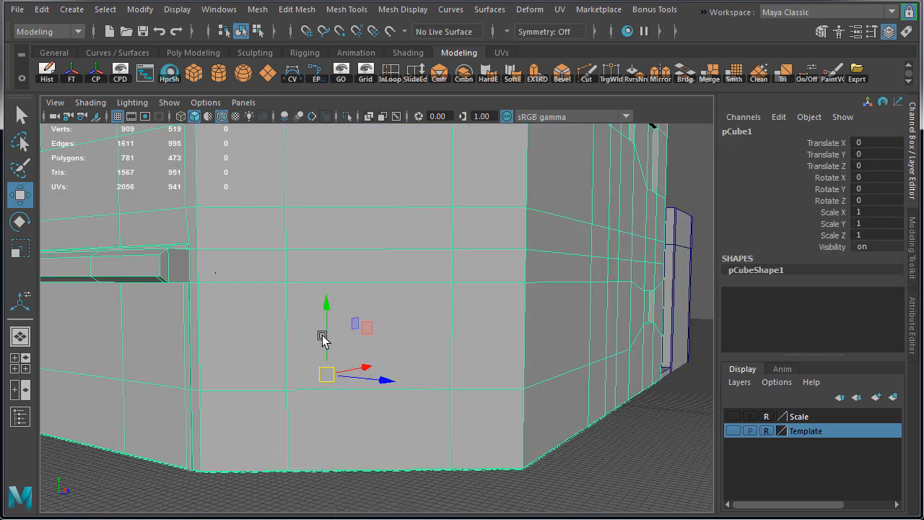
key("F11")
left_click(252, 273)
left_click(382, 270, "shift")
left_click(491, 266, "shift")
left_click(404, 325, "shift")
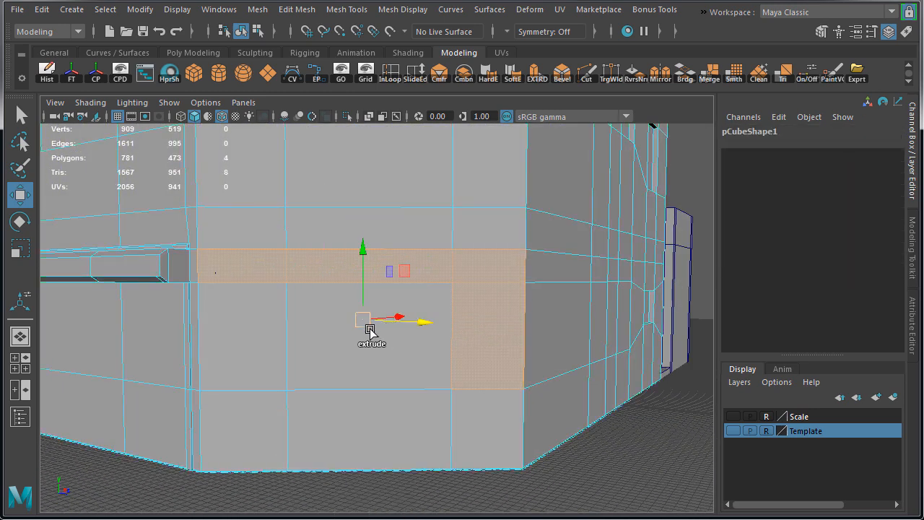
left_click(257, 351, "shift")
left_click(491, 363, "shift")
key("f")
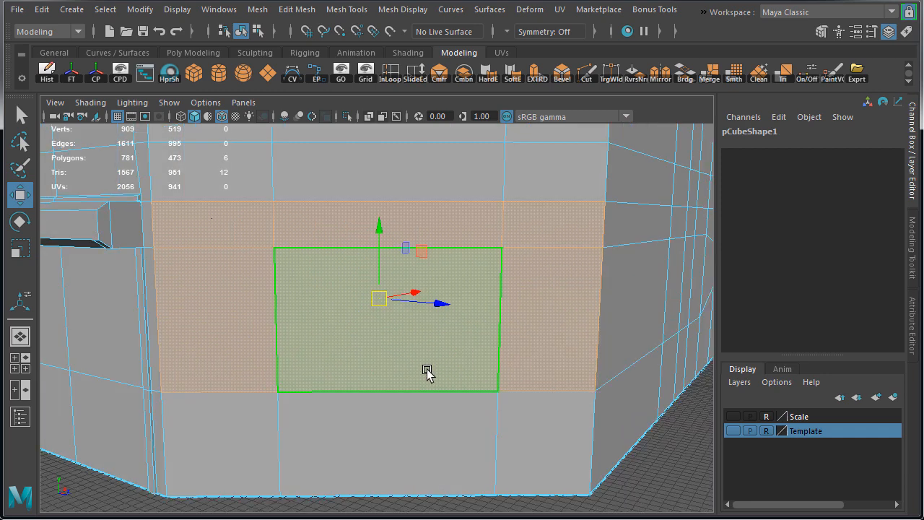
key("ctrl+e")
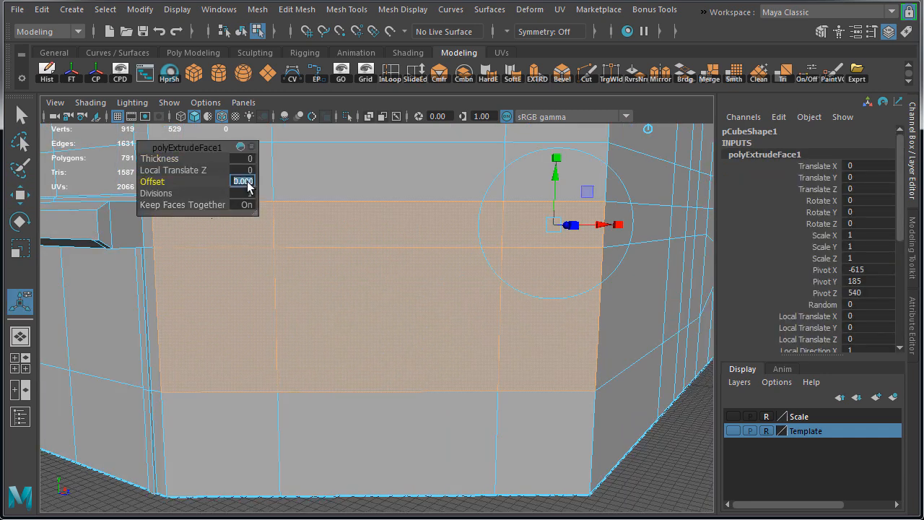
left_click_drag(357, 274, 226, 233, "alt")
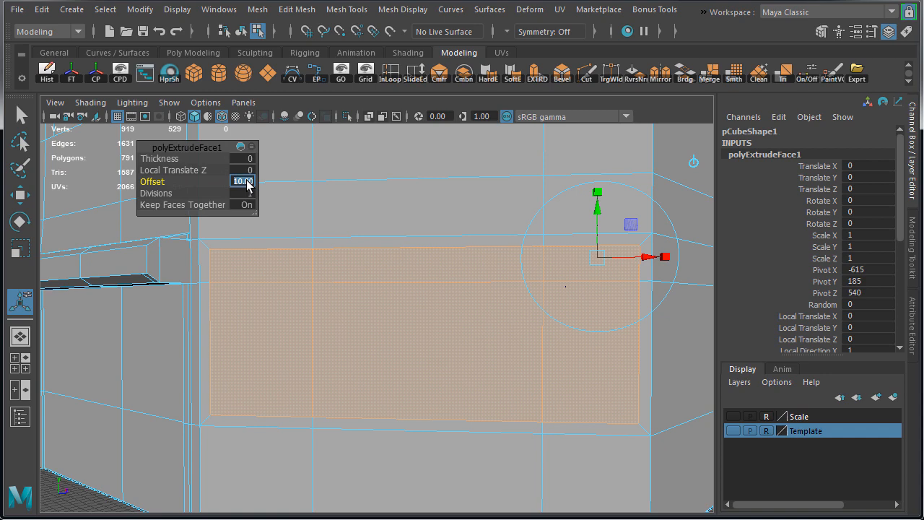
key("Return")
left_click_drag(325, 331, 390, 353, "alt")
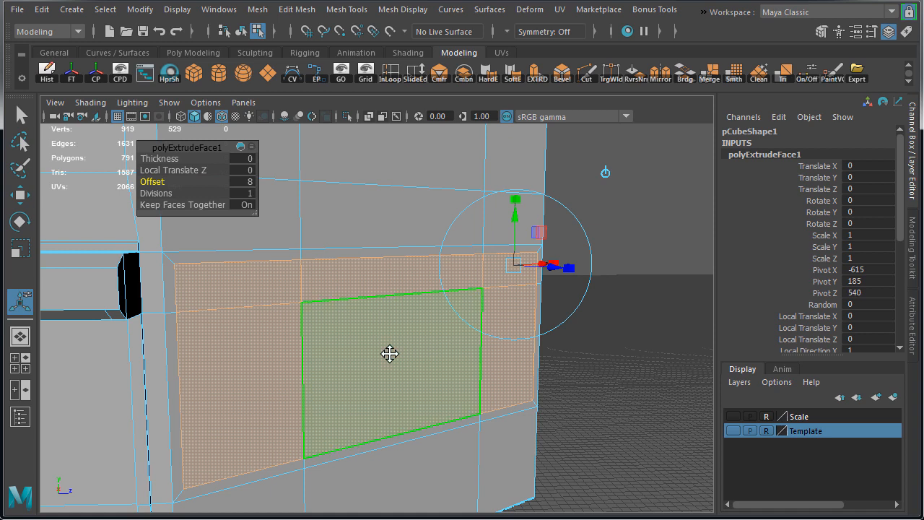
- Extrude the inset wall panel again with a thickness of -5 to recess it
left_click_drag(408, 358, 486, 366, "alt")
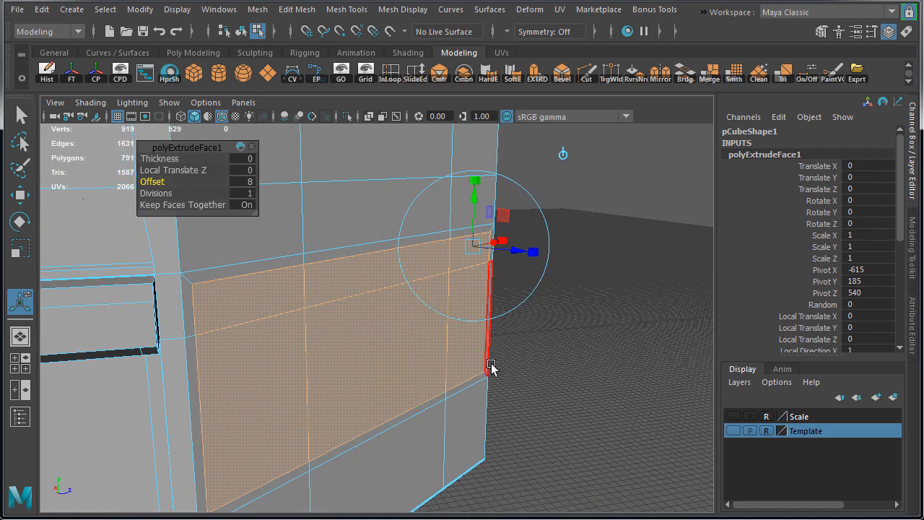
key("w")
key("ctrl+e")
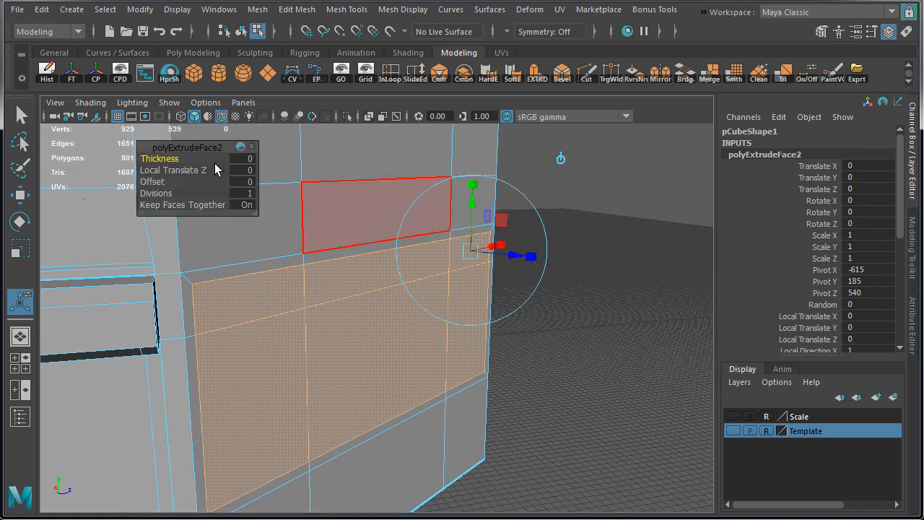
type("-5")
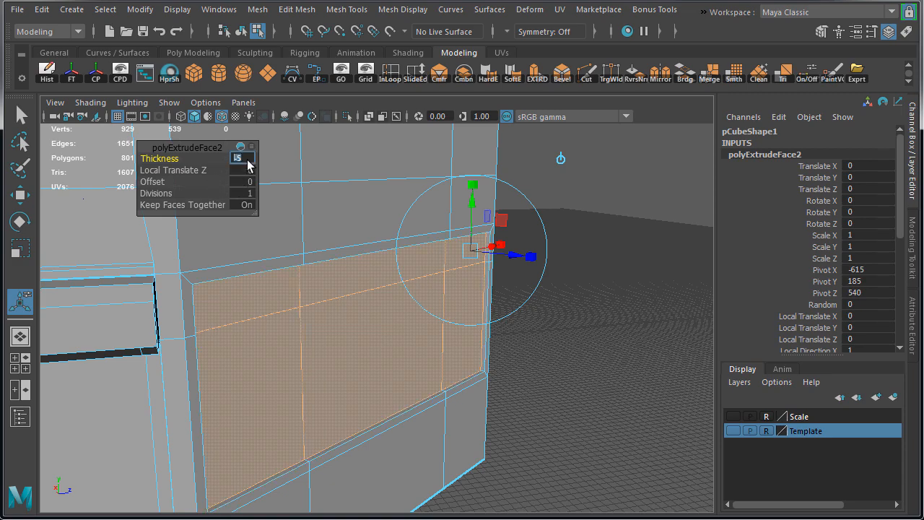
left_click_drag(263, 178, 312, 318, "alt")
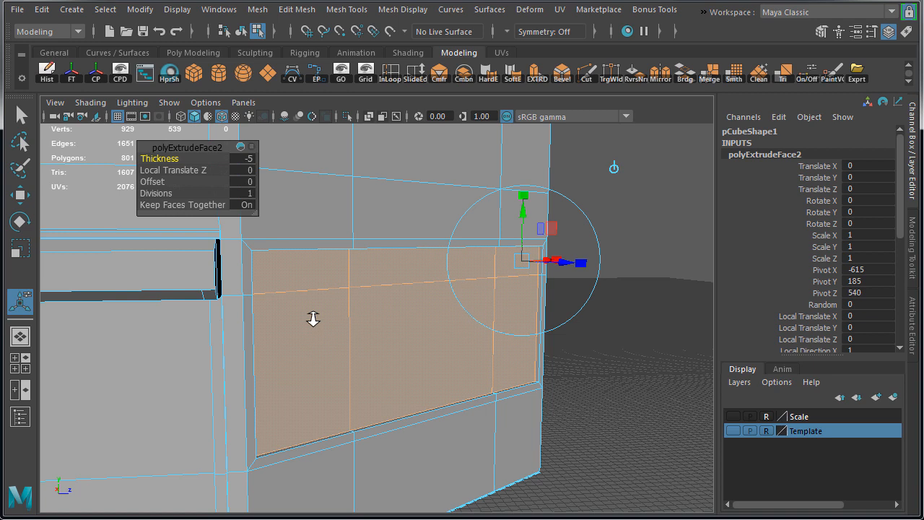
- Multi-Cut the panel border horizontally from its lower inner corner to the outer vertical edge on the side nearest the entrance
left_click(341, 246)
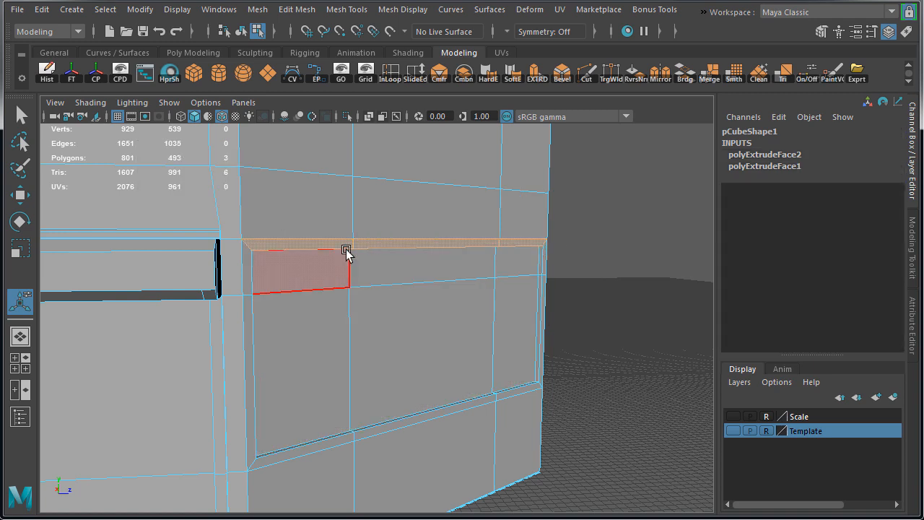
left_click_drag(346, 249, 167, 252, "alt")
right_click_drag(167, 252, 235, 249, "alt")
middle_click_drag(235, 249, 377, 294, "alt")
right_click_drag(275, 257, 377, 277, "alt")
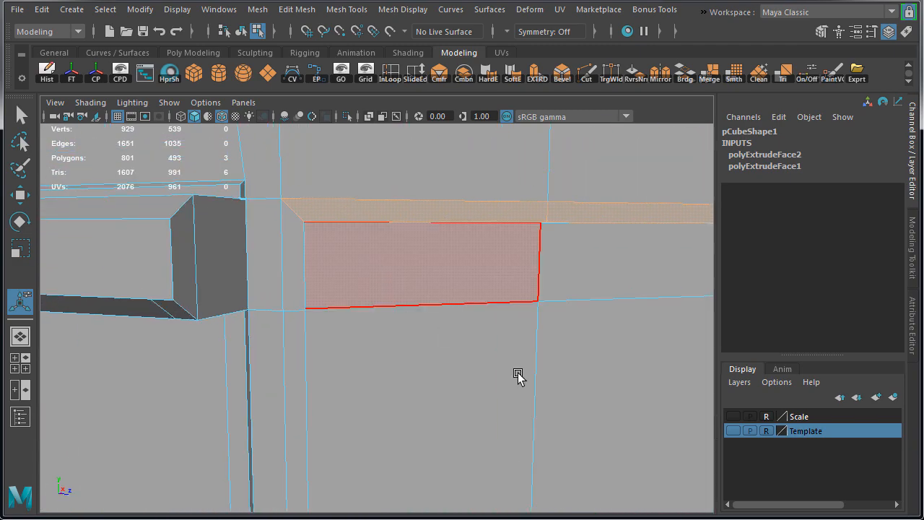
left_click_drag(517, 375, 331, 364, "alt")
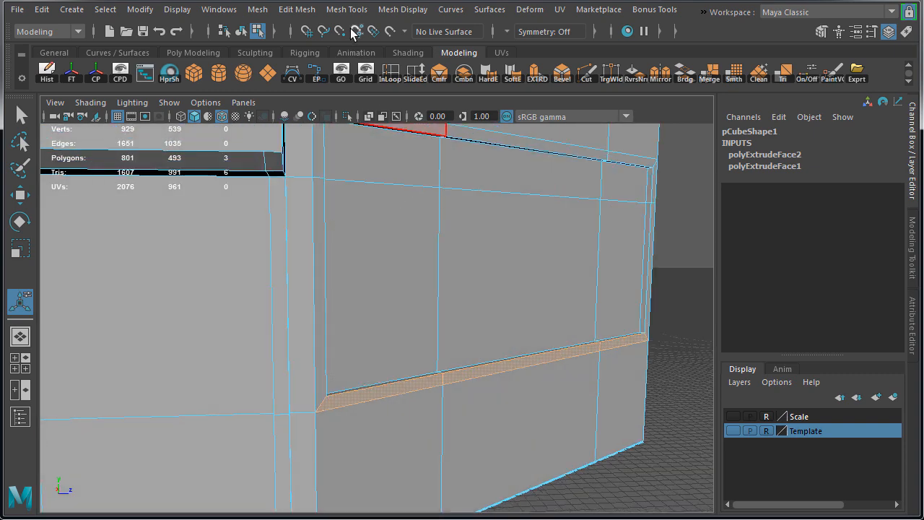
left_click(346, 9)
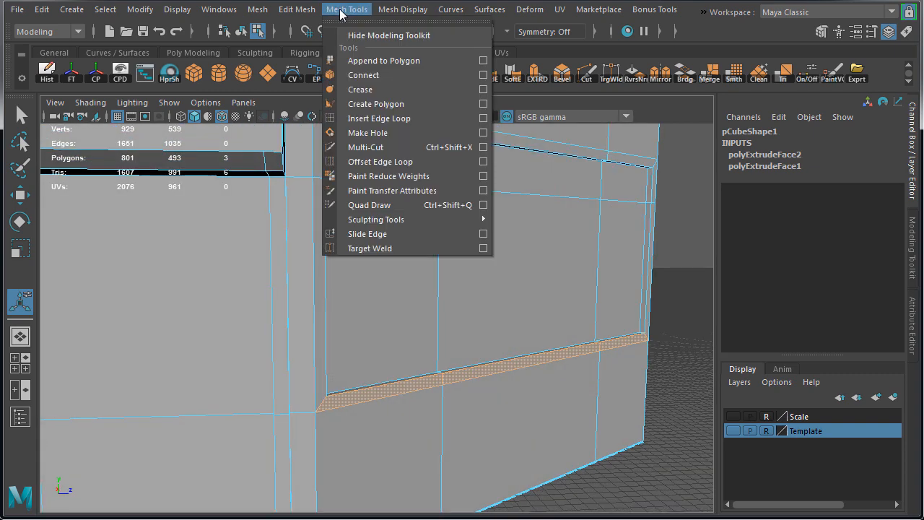
left_click(390, 147)
scroll(442, 386, "up", 5)
scroll(441, 387, "up", 2)
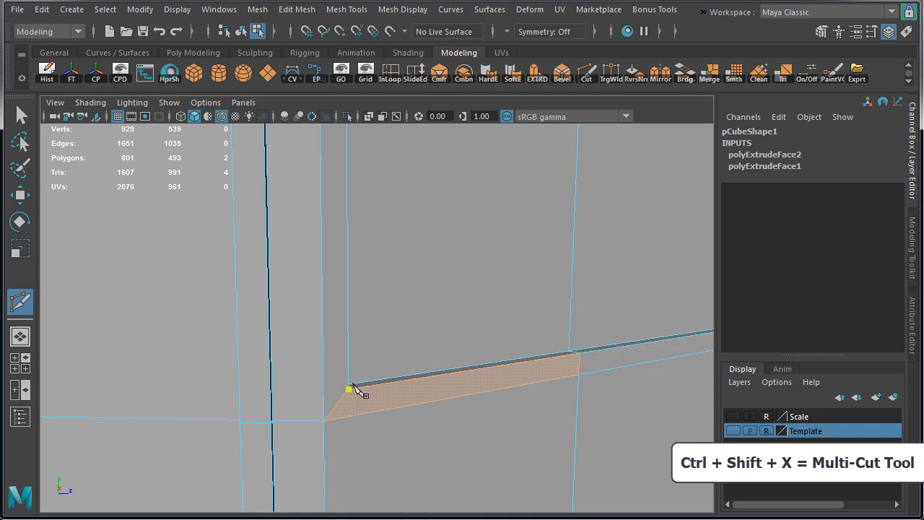
left_click(332, 393)
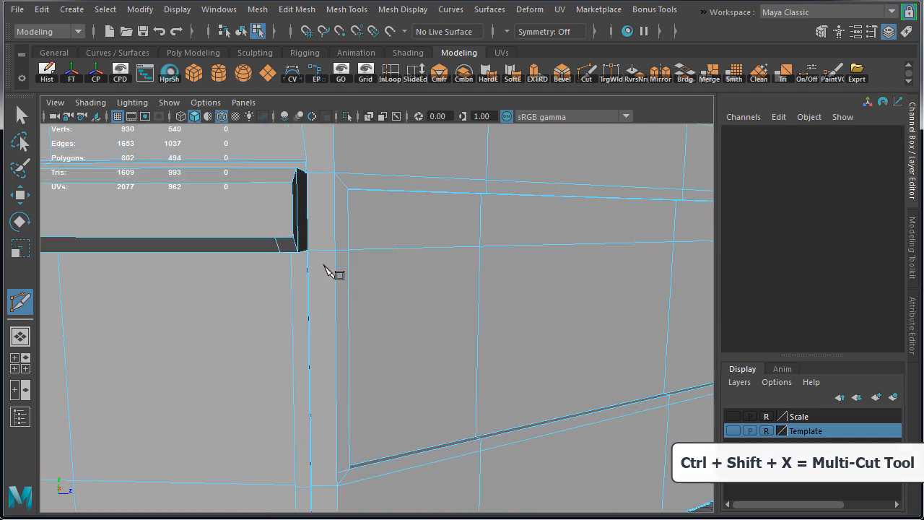
- Cut the panel border horizontally from its upper inner corner to the outer edge on the side nearest the entrance
left_click_drag(408, 324, 274, 311, "alt")
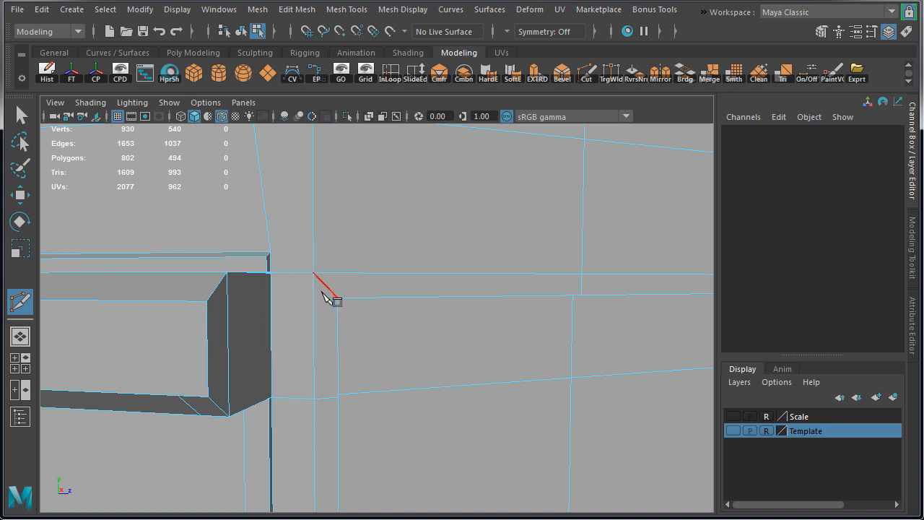
left_click(337, 298)
left_click(314, 298)
right_click(318, 299)
- Make matching horizontal cuts from the upper and lower inner corners to the outer edge at the panel's far side
left_click_drag(513, 324, 394, 359, "alt")
scroll(394, 359, "up", 3)
left_click(586, 335)
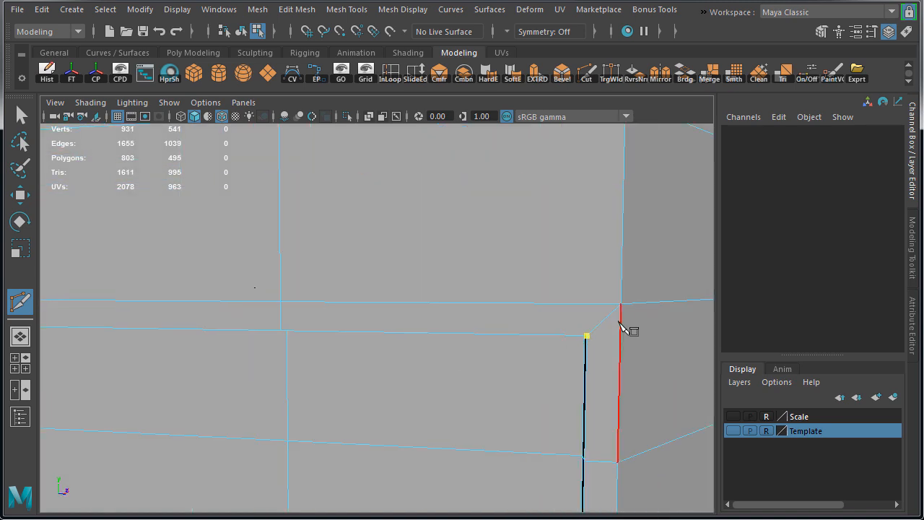
right_click(639, 435)
middle_click_drag(639, 435, 546, 298, "alt")
left_click_drag(595, 302, 562, 307, "alt")
left_click(508, 312)
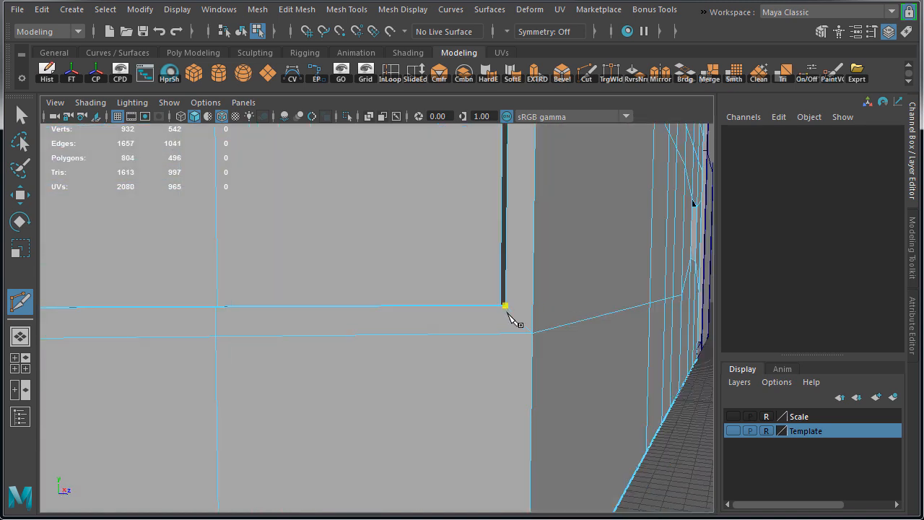
left_click(544, 308)
- Frame the new lower far-side cut vertex in the side view and set the grid lines to every 1 unit
key("w")
right_click_drag(479, 292, 450, 296)
left_click(533, 306)
left_click_drag(533, 318, 499, 335, "alt")
key("space")
key("space")
key("f")
scroll(509, 423, "down", 5)
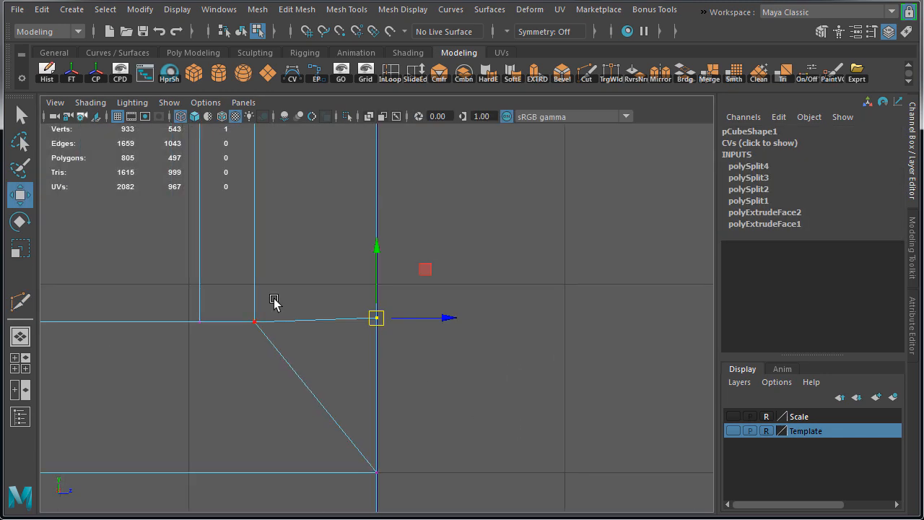
left_click(177, 10)
left_click(429, 48)
double_click(650, 148)
type("1")
left_click(689, 323)
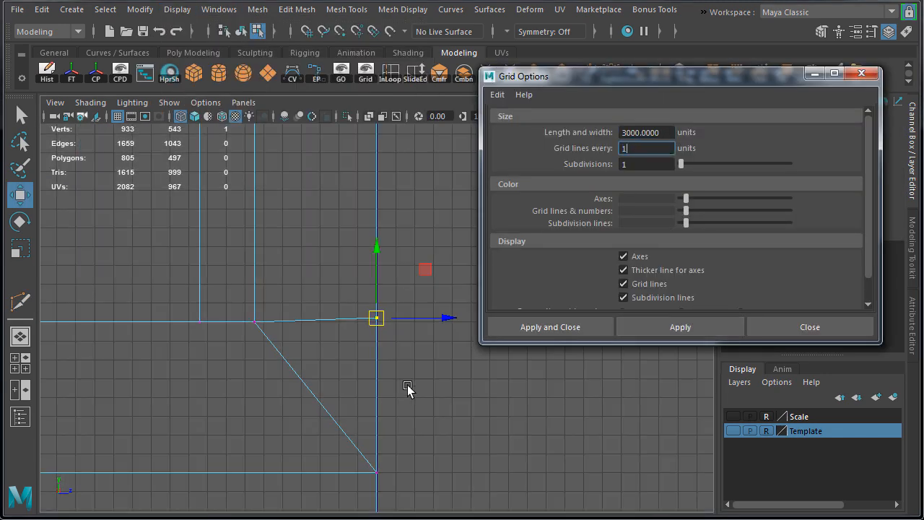
- Snap the lower far-side cut vertex vertically to the grid, level with the panel's lower inner corner
middle_click_drag(406, 388, 397, 389, "alt")
key("x")
left_click_drag(367, 275, 365, 310)
- Snap the upper far-side cut vertex vertically to the grid, level with the panel's upper inner corner
scroll(366, 311, "down", 3)
middle_click_drag(339, 195, 276, 450, "alt")
scroll(322, 373, "down", 4)
middle_click_drag(285, 159, 356, 289, "alt")
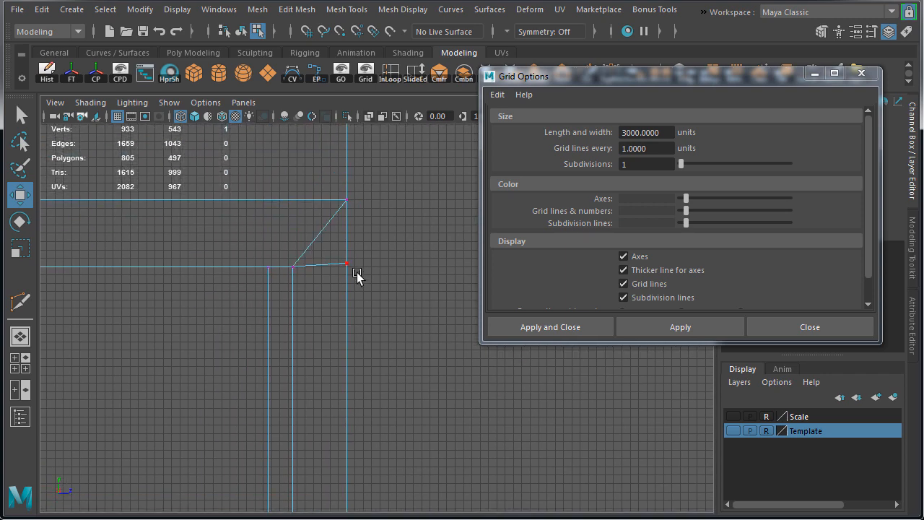
left_click(351, 267)
key("space")
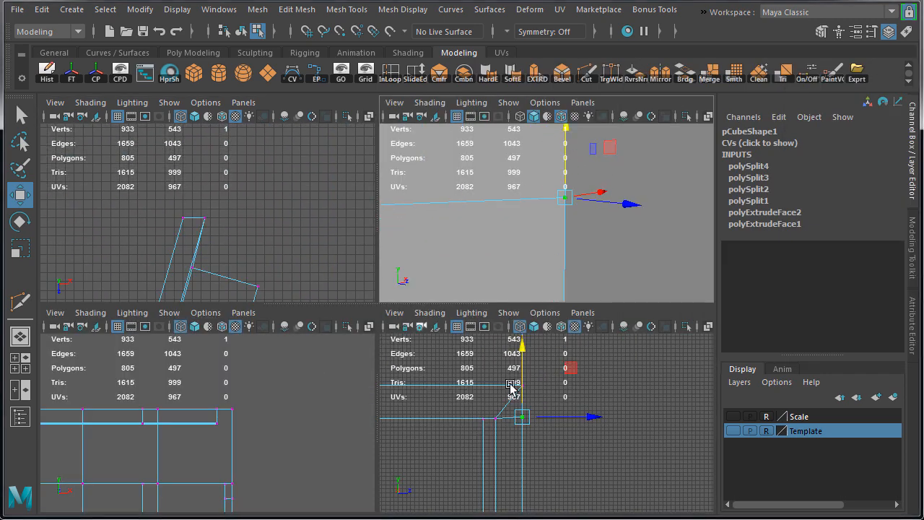
scroll(443, 244, "down", 5)
left_click_drag(444, 245, 476, 240, "alt")
key("f")
scroll(559, 403, "down", 3)
key("x")
middle_click_drag(558, 405, 558, 442)
- Snap the upper cut vertex nearest the entrance vertically to the grid, level with the panel's upper inner corner
scroll(534, 375, "down", 3)
left_click_drag(525, 226, 410, 221, "alt")
middle_click_drag(410, 221, 518, 219, "alt")
left_click_drag(518, 218, 470, 222, "alt")
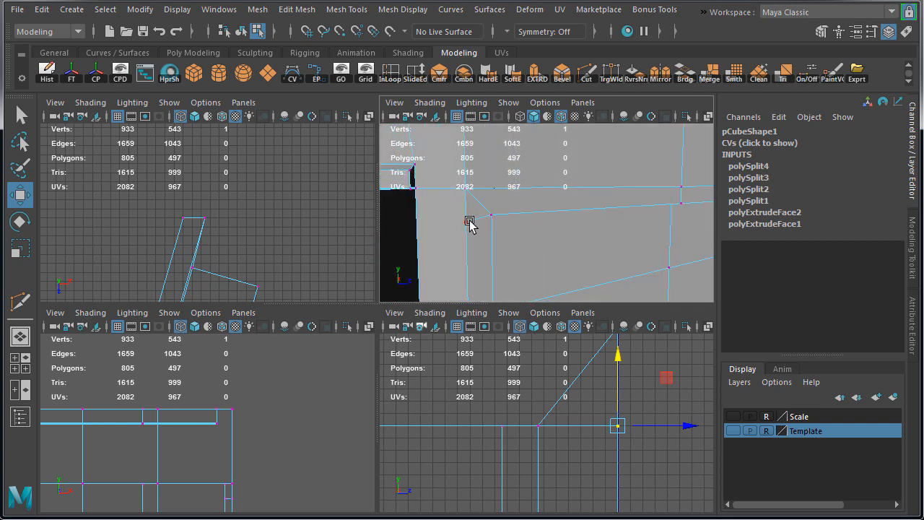
left_click(466, 222)
key("f")
scroll(532, 436, "down", 4)
middle_click_drag(553, 375, 509, 430, "alt")
key("x")
scroll(575, 229, "down", 4)
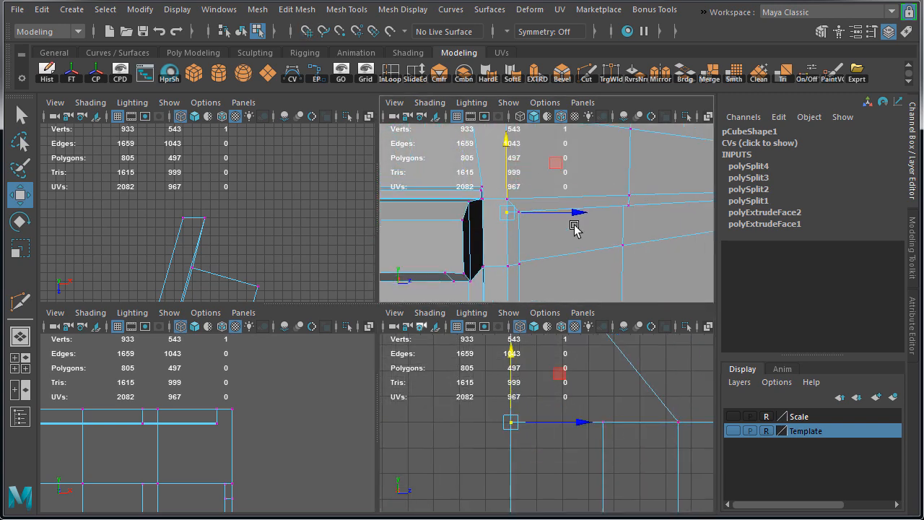
- Snap the lower cut vertex nearest the entrance vertically to the grid, level with the panel's lower inner corner
left_click_drag(575, 229, 521, 223, "alt")
scroll(520, 222, "up", 3)
left_click(484, 180)
key("f")
scroll(557, 424, "down", 4)
key("x")
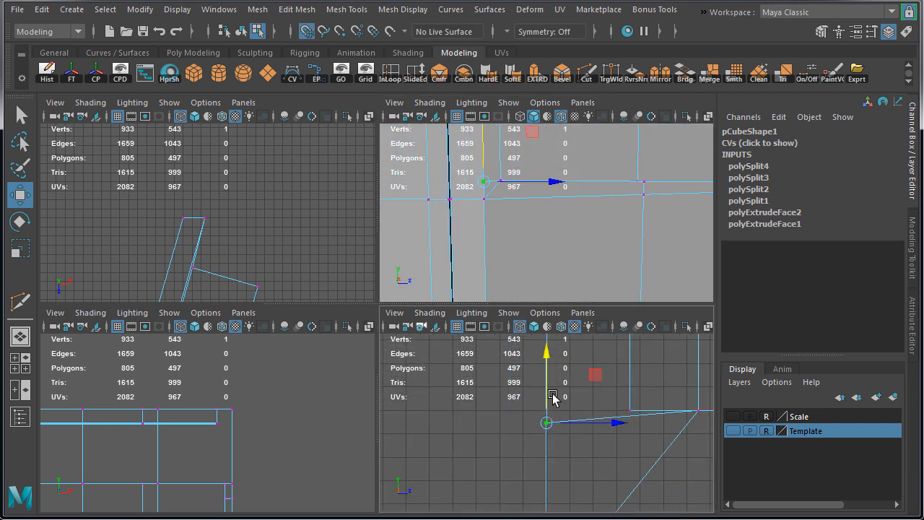
middle_click_drag(551, 396, 554, 402)
- Select all faces of the border strips below and above the recessed panel and check the selection in isolation
key("space")
scroll(365, 302, "down", 3)
left_click_drag(365, 302, 426, 285, "alt")
right_click_drag(371, 271, 372, 309)
left_click(310, 286)
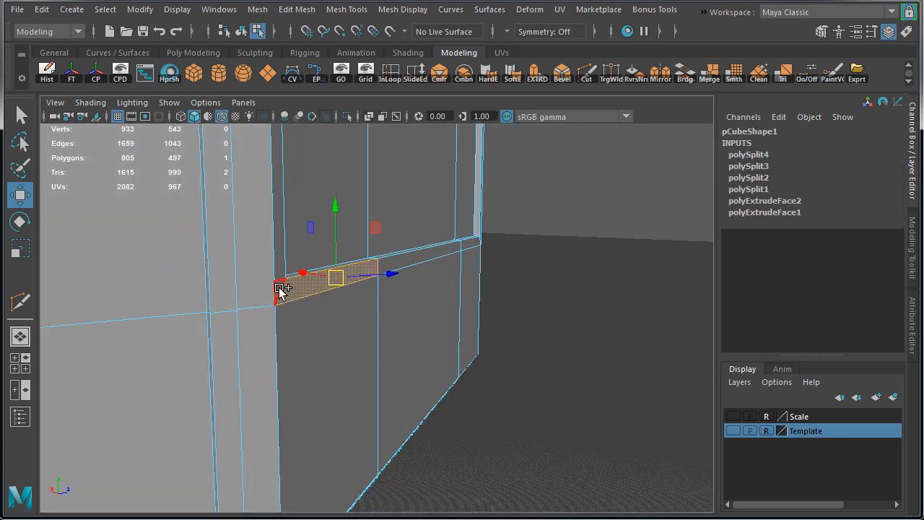
left_click(280, 290, "shift")
left_click_drag(383, 278, 369, 343, "alt")
left_click(445, 297, "shift")
left_click_drag(531, 300, 166, 345, "alt")
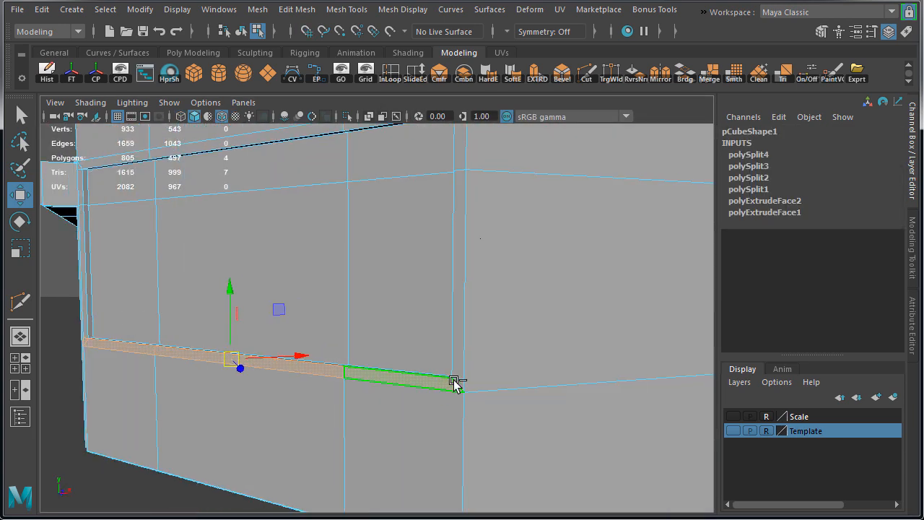
left_click(458, 384, "shift")
left_click_drag(458, 384, 487, 273, "alt")
left_click(487, 272, "shift")
left_click(216, 262, "shift")
left_click_drag(216, 262, 472, 402, "alt")
key("ctrl+1")
key("ctrl+1")
- Extrude the selected upper and lower border strips with a thickness of 8 and return to object mode
key("ctrl+e")
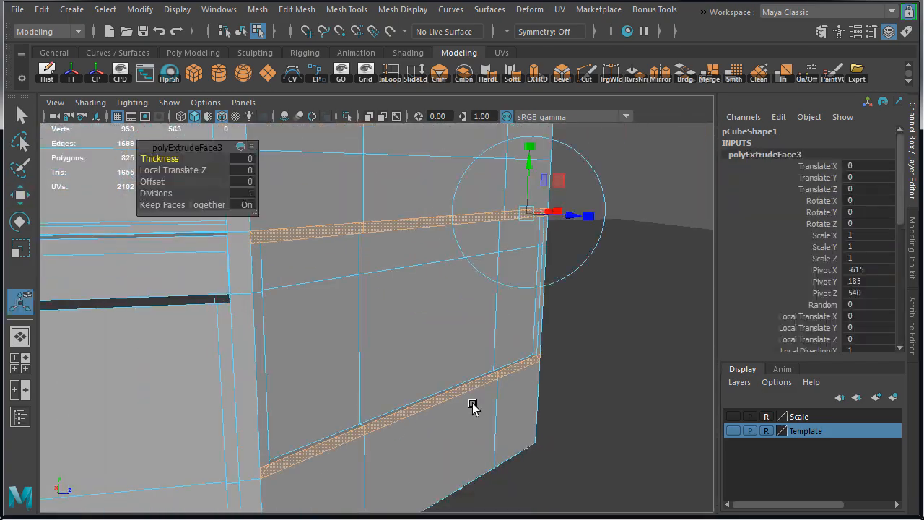
type("8")
key("Return")
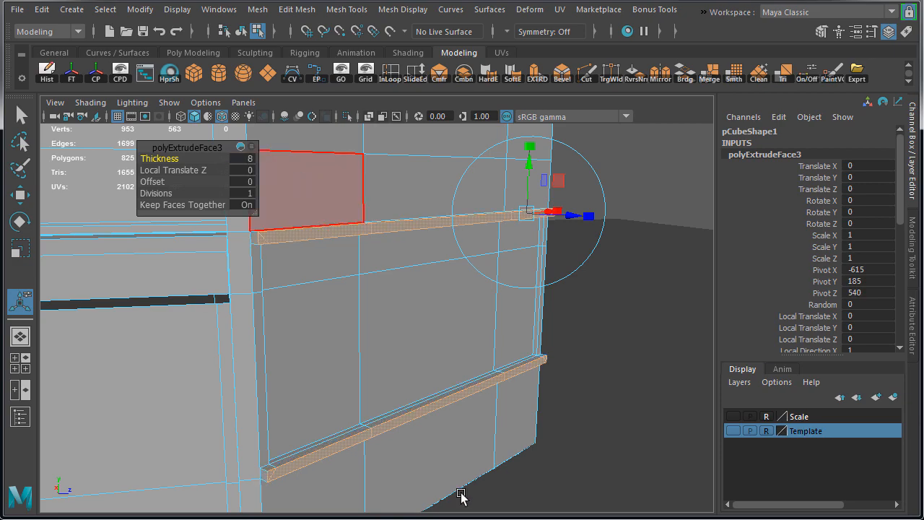
left_click_drag(458, 495, 494, 493, "alt")
key("w")
right_click_drag(527, 301, 571, 278)
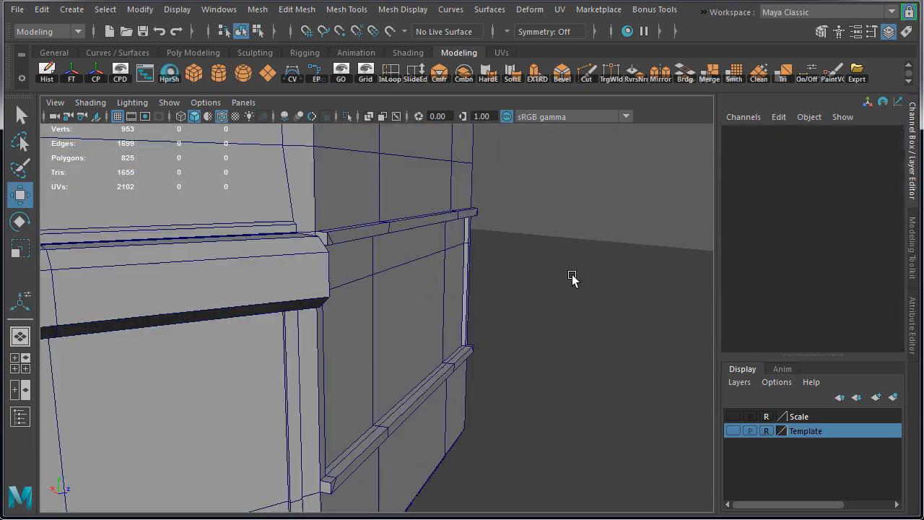
left_click_drag(369, 339, 402, 265, "alt")
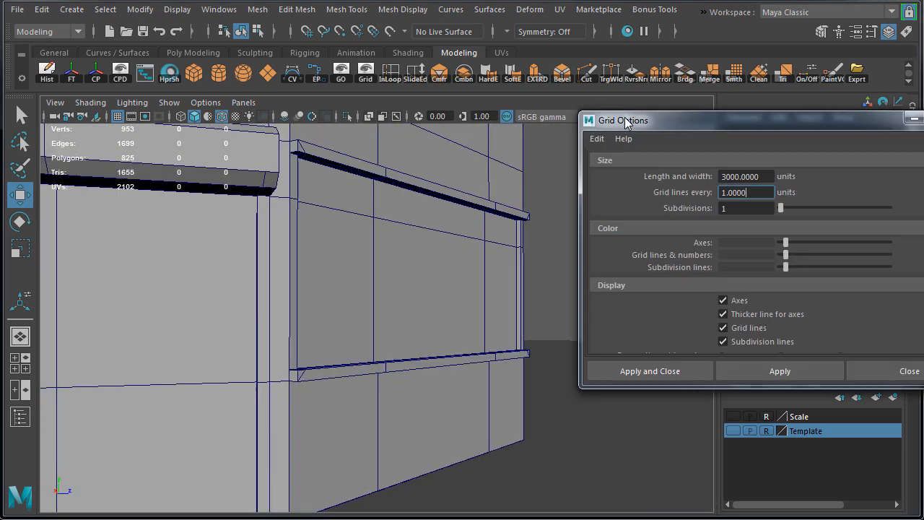
- Set the grid lines back to every 10 units and close the grid options
left_click(645, 148)
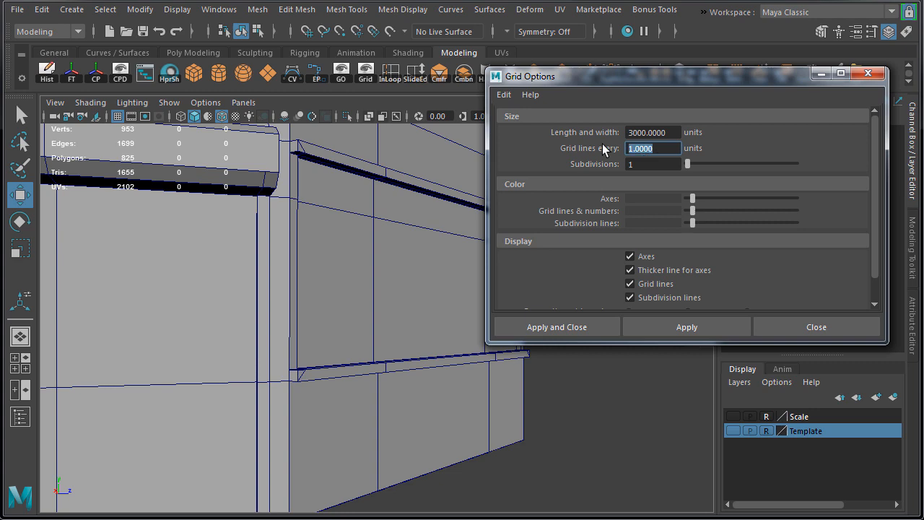
type("10")
left_click(576, 330)
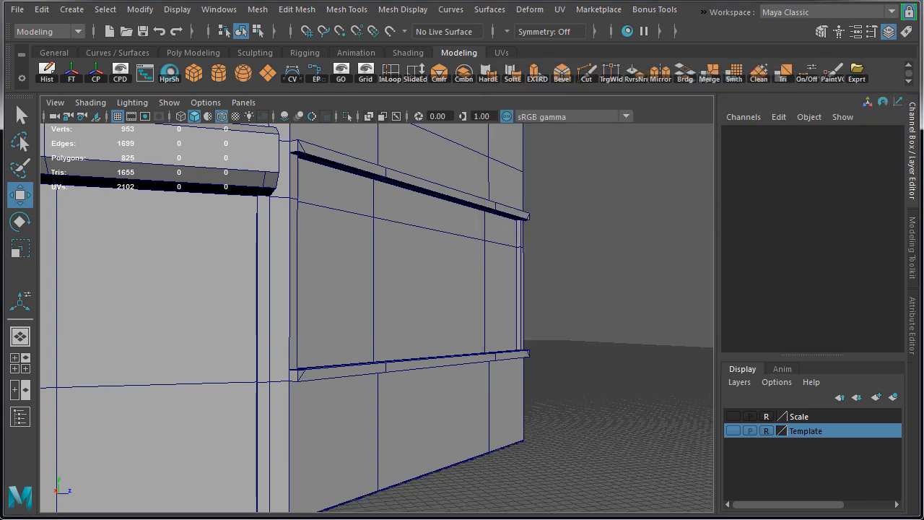
- Delete the unneeded narrow faces of the building mesh at the end of the entrance trim
key("q")
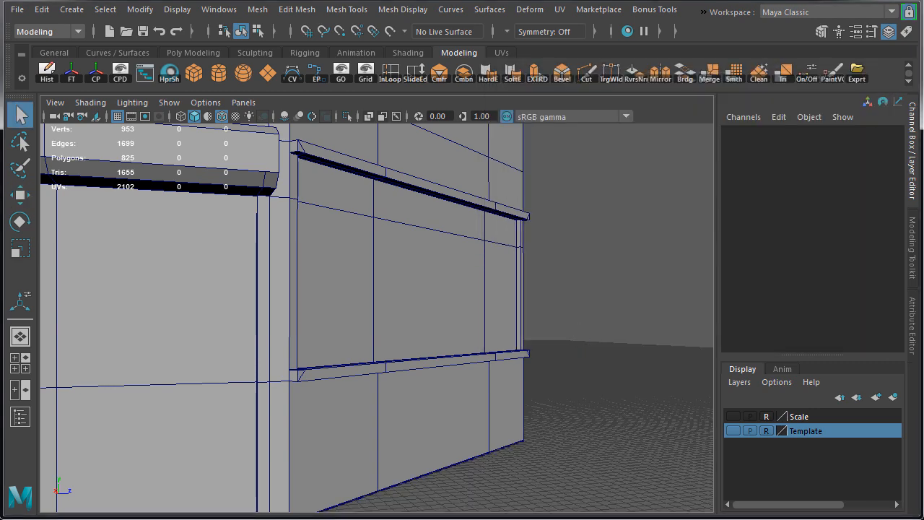
left_click(239, 303)
scroll(470, 301, "up", 6)
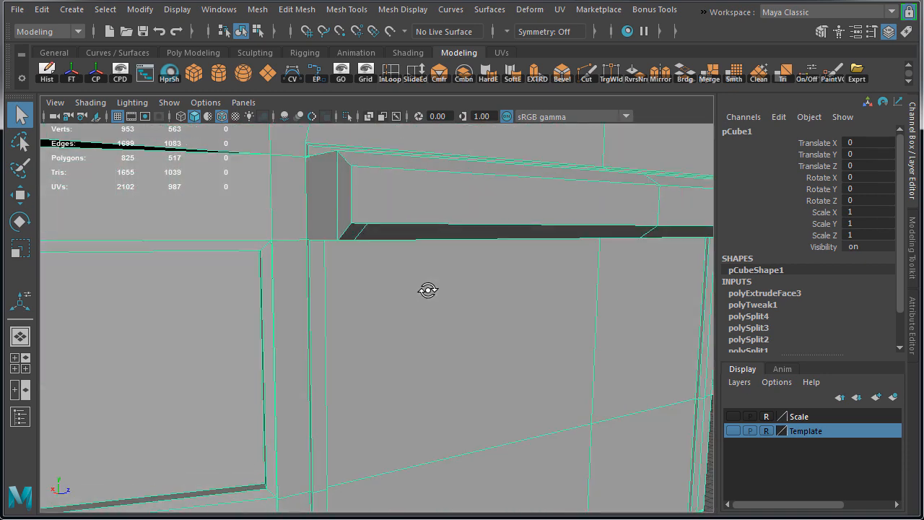
left_click_drag(429, 289, 396, 228, "alt")
right_click_drag(396, 228, 394, 254)
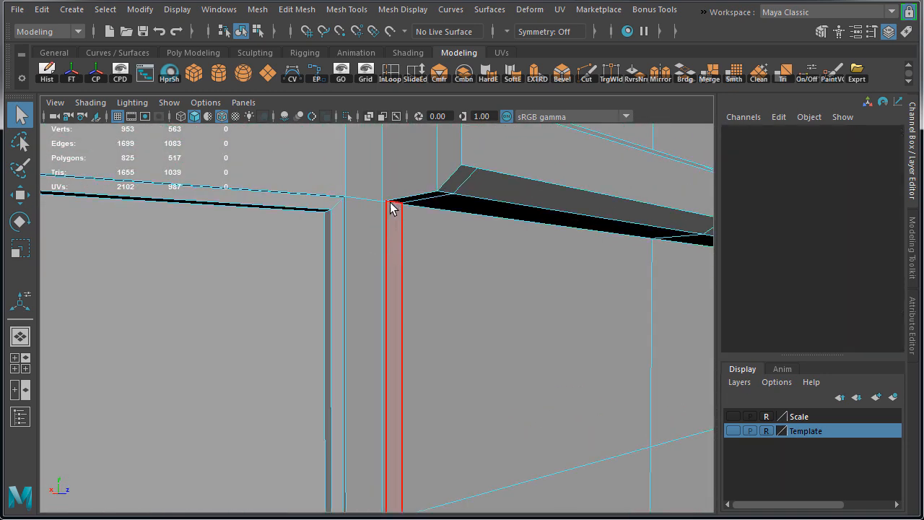
left_click(395, 208)
scroll(406, 224, "up", 5)
scroll(499, 279, "down", 3)
left_click_drag(498, 279, 520, 409, "alt")
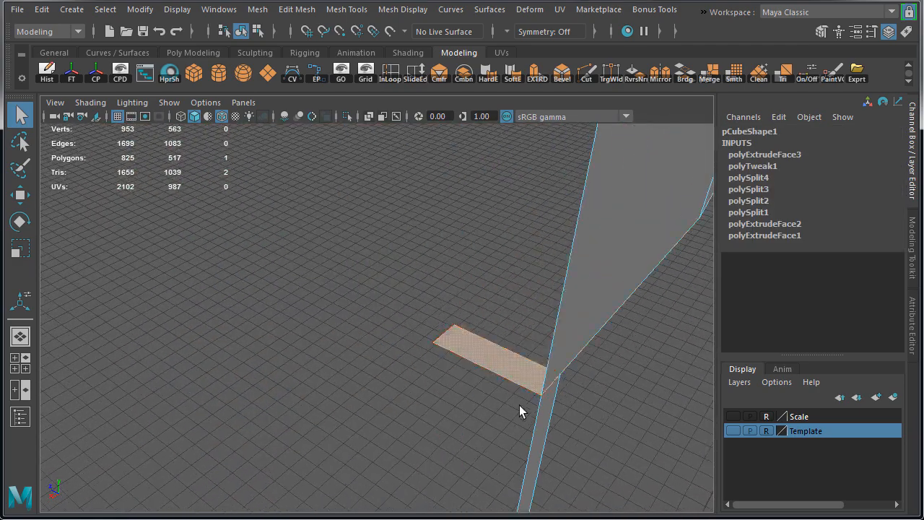
key("Delete")
left_click_drag(615, 403, 455, 254, "alt")
key("Delete")
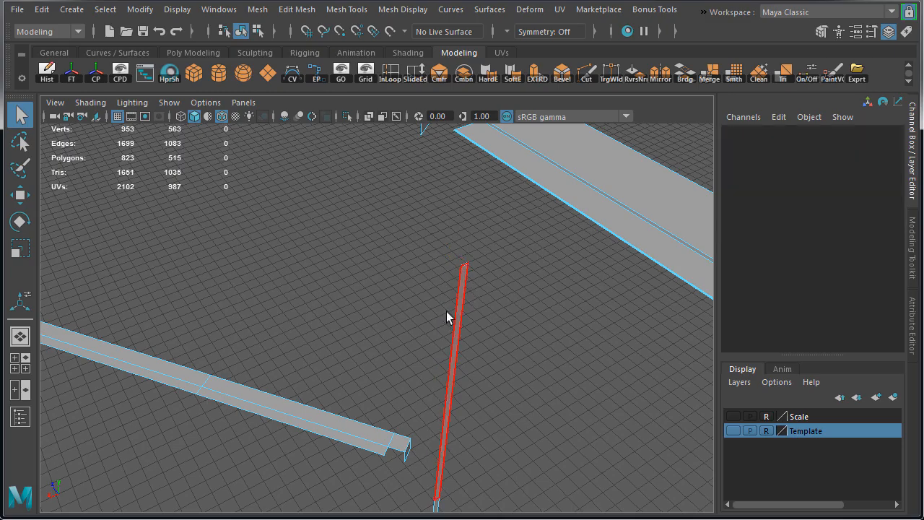
- Delete the remaining unneeded small faces around the entrance corner and return to object mode
left_click_drag(446, 311, 498, 341, "alt")
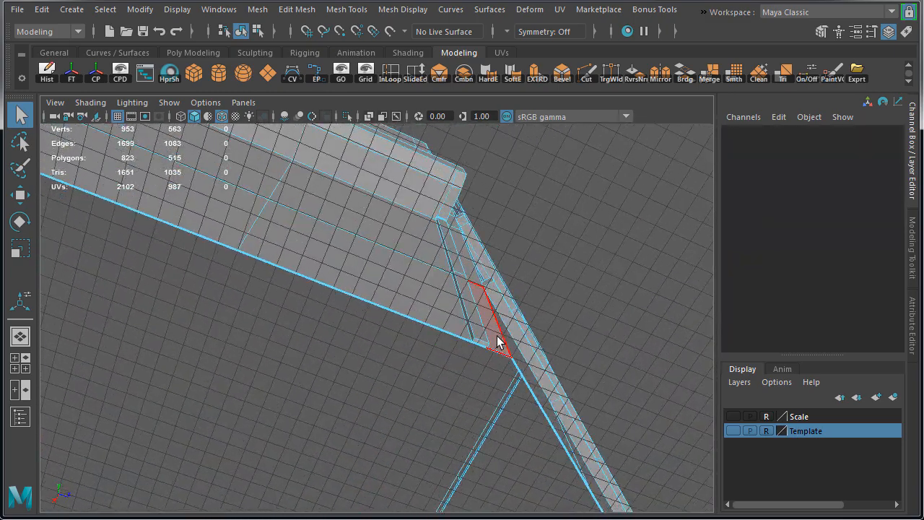
left_click_drag(449, 360, 433, 212, "alt")
left_click(398, 332)
key("Delete")
key("w")
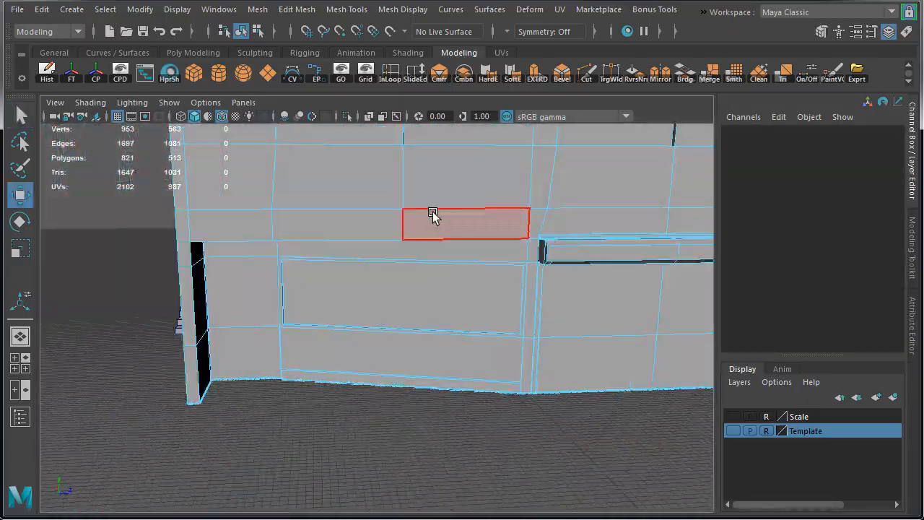
right_click_drag(433, 212, 486, 193)
- Delete the construction history of the building mesh
middle_click_drag(596, 276, 539, 351, "alt")
right_click_drag(539, 351, 515, 330, "alt")
middle_click_drag(516, 330, 487, 364, "alt")
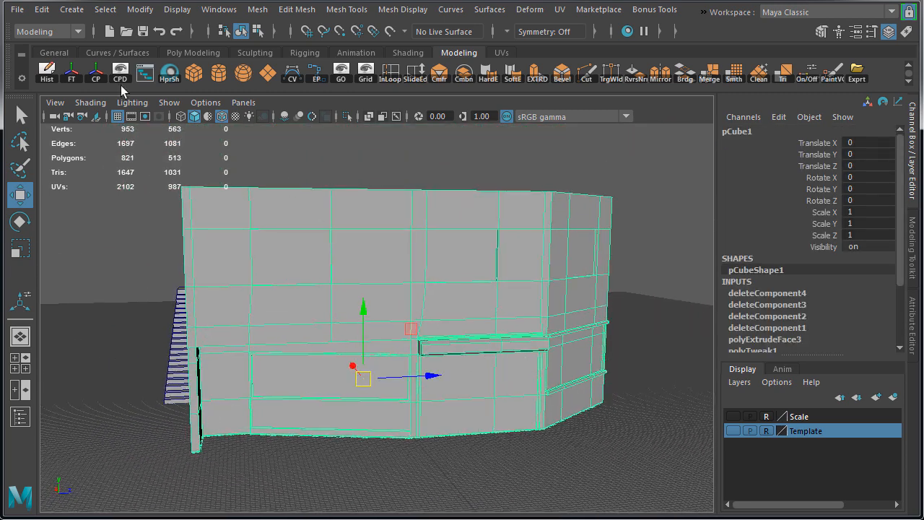
left_click(48, 70)
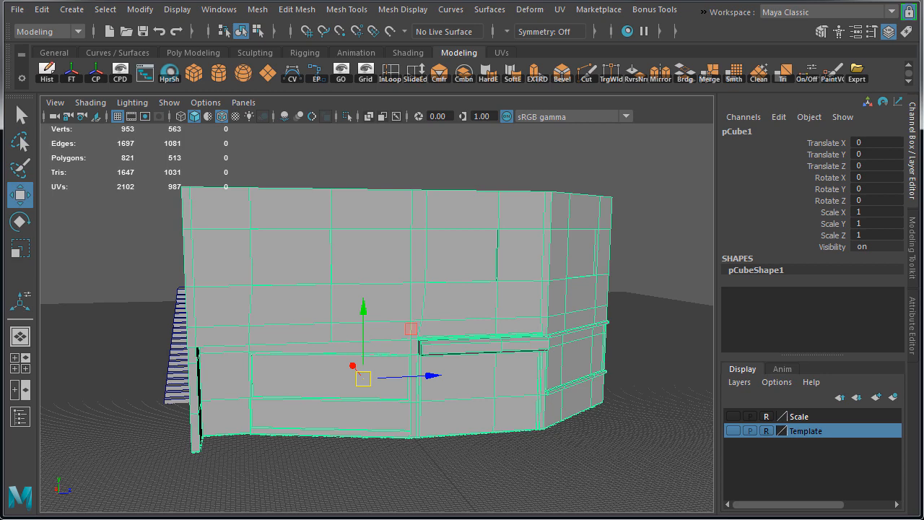
- Select all the building meshes and export them as FBX over the existing file in the project's ExportedMeshes folder
left_click_drag(146, 215, 609, 469)
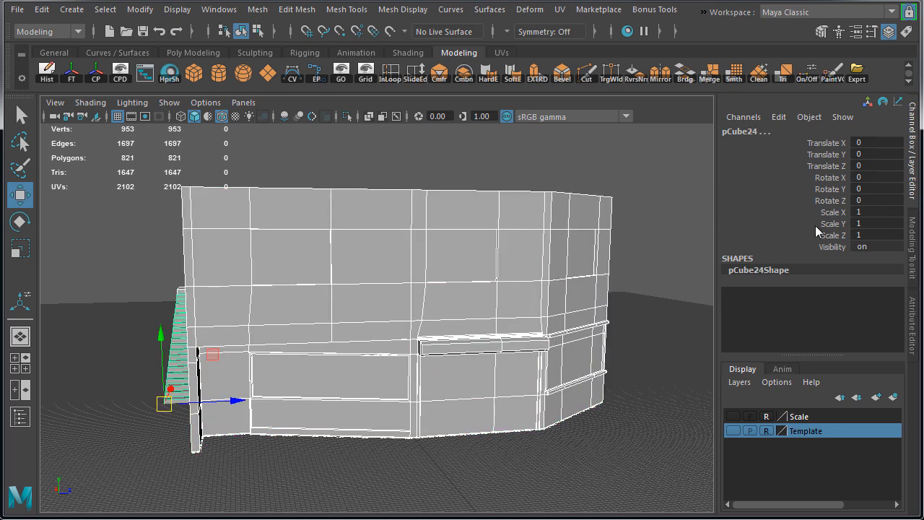
left_click(857, 72)
left_click(127, 216)
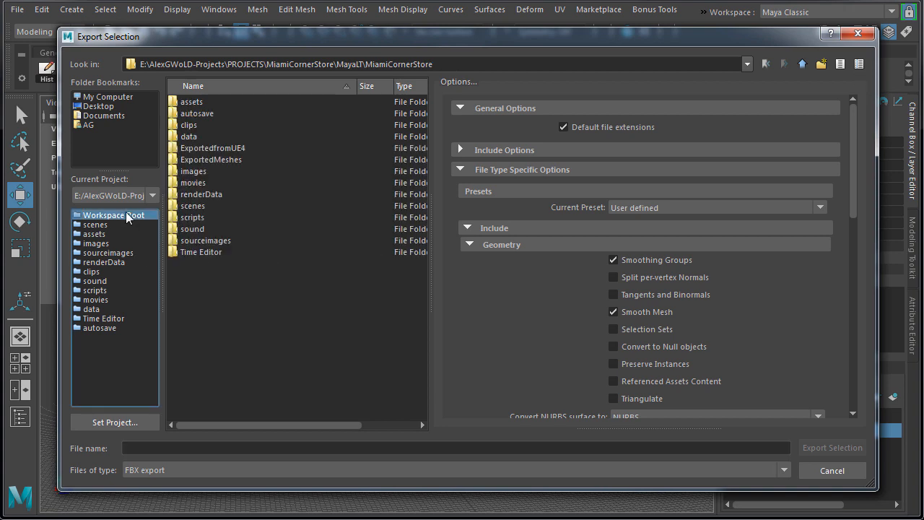
double_click(221, 157)
double_click(238, 103)
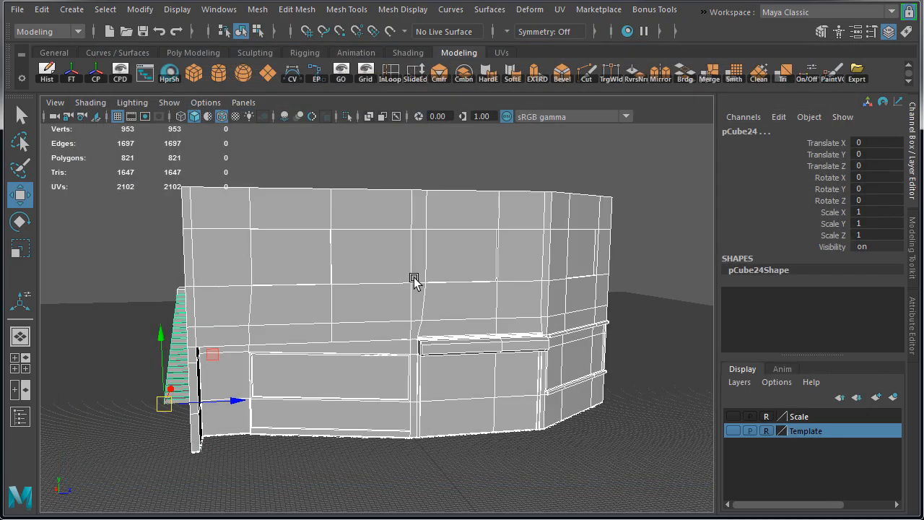
- Switch to Unreal Editor and reimport the MiamiCornerStore static mesh from its updated FBX
key("alt+Tab")
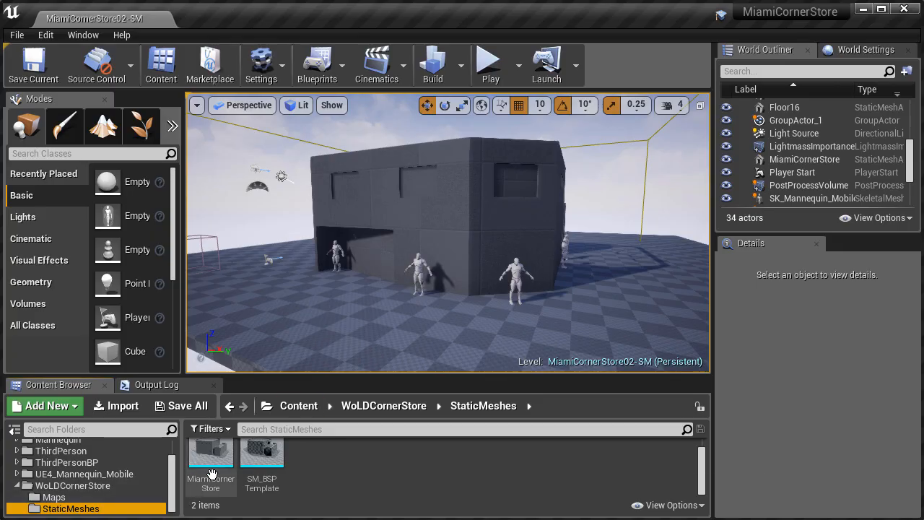
left_click(215, 461)
right_click(213, 449)
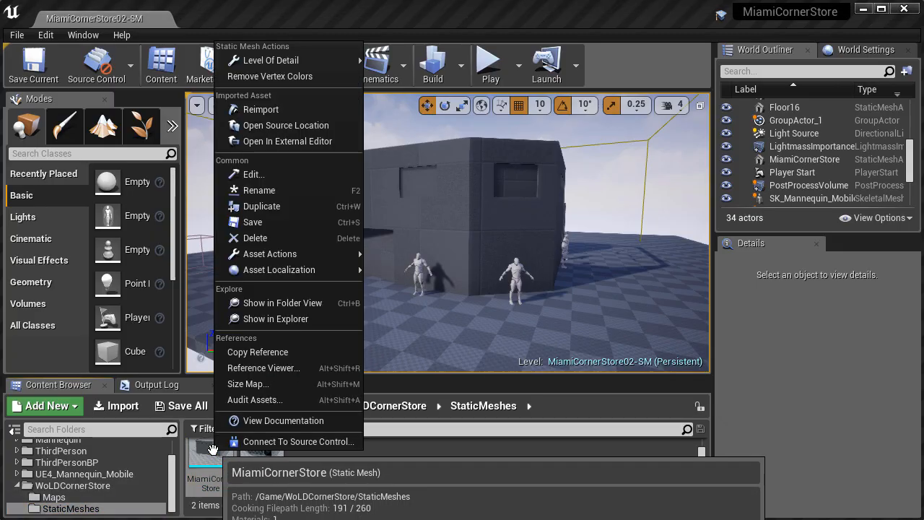
left_click(260, 109)
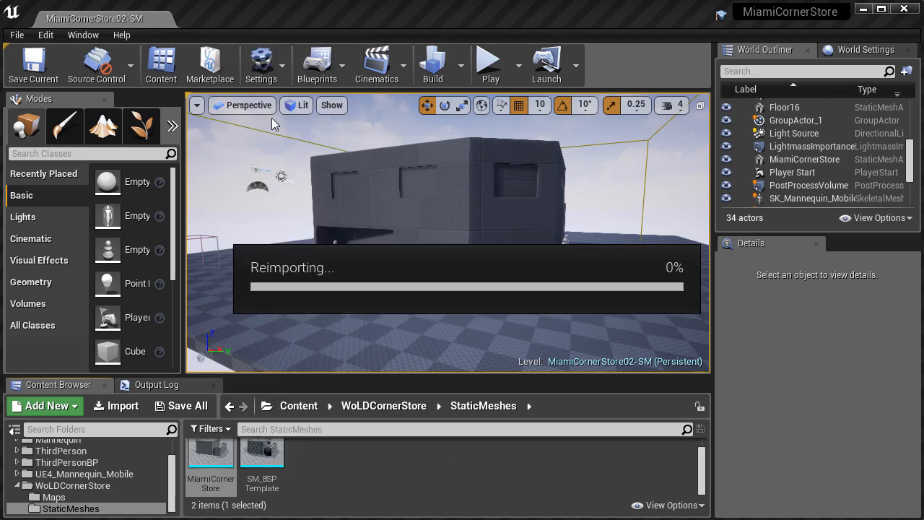
- View the entrance side of the storefront in a full-screen viewport using the Lighting Only view mode
key("w")
mouse_move(444, 257)
right_mouse_down()
mouse_move(448, 269)
mouse_move(458, 253)
right_mouse_up()
key("F11")
key("a")
key("s")
key("q")
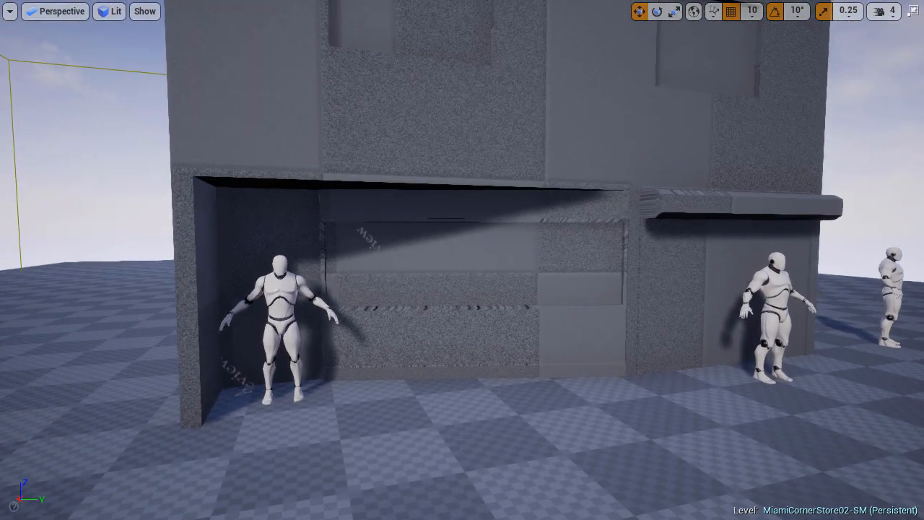
key("alt+5")
key("alt+6")
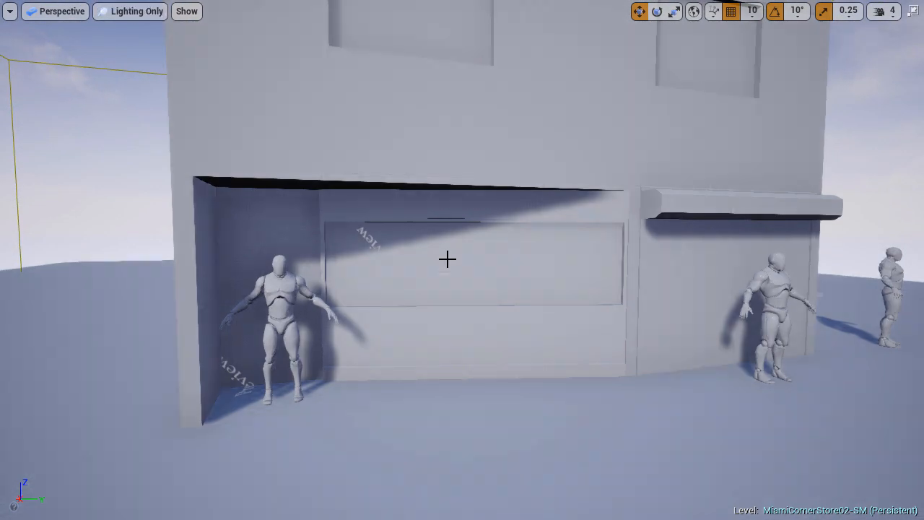
- Examine the storefront's awning, recessed panels and corner trim up close from several angles
key("d")
right_click_drag(462, 264, 342, 251)
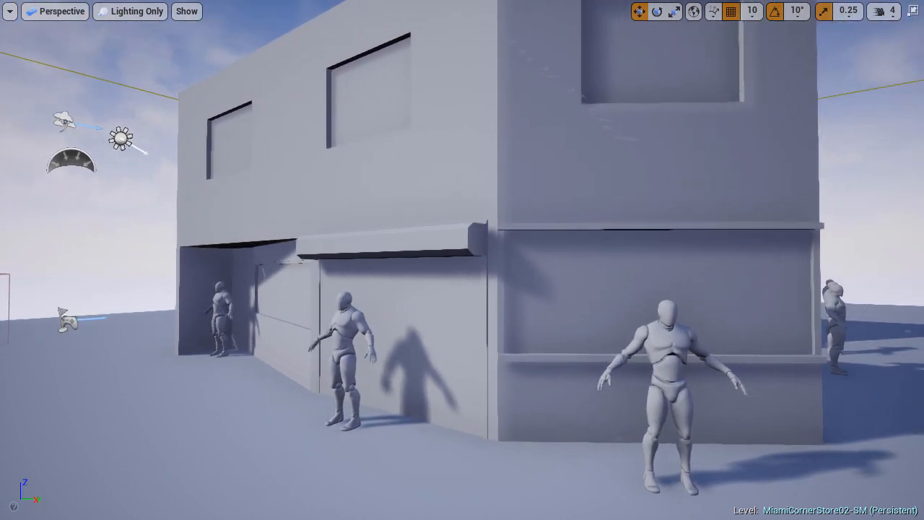
key("w")
mouse_move(342, 251)
right_mouse_down()
mouse_move(353, 255)
mouse_move(329, 255)
right_mouse_up()
key("a")
key("s")
key("d")
right_click_drag(459, 264, 459, 265)
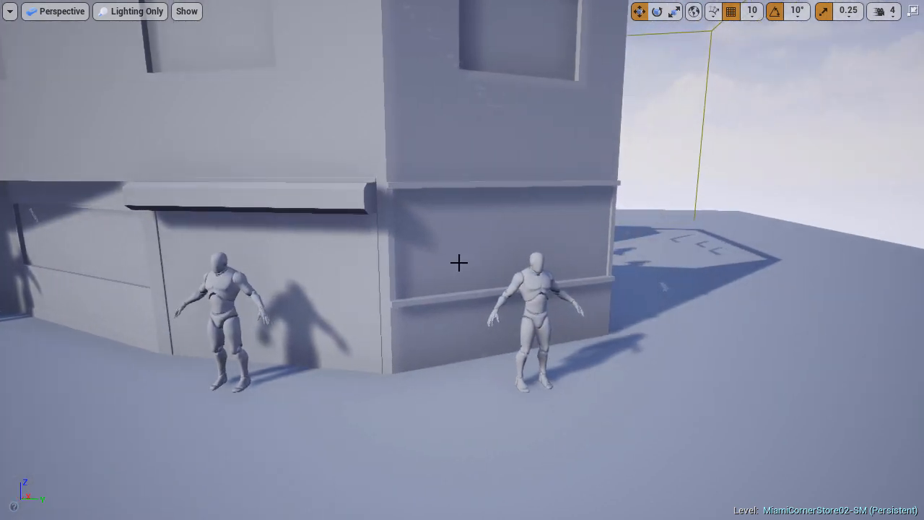
- Return the viewport to Lit mode and examine the whole building from a distance at its corner
key("alt+4")
key("s")
right_click_drag(459, 265, 477, 264)
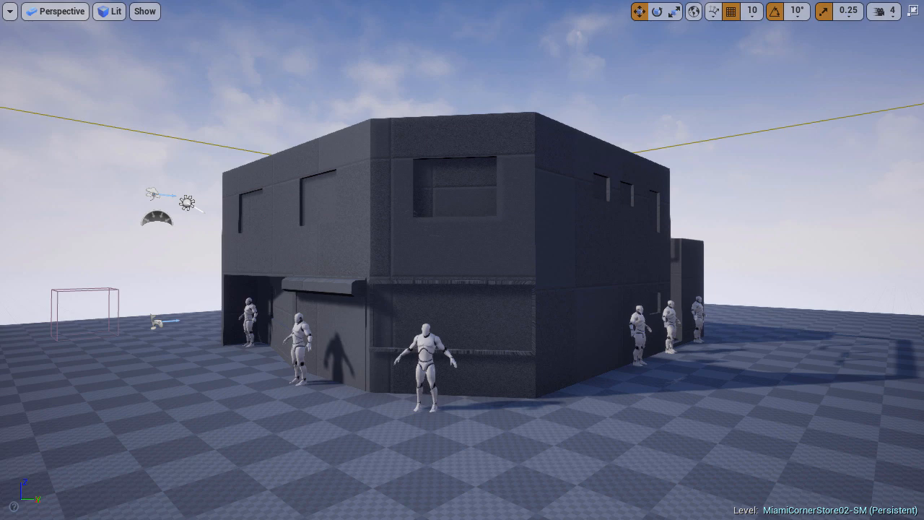
- Leave the full-screen viewport and save all changes to the level and the reimported mesh
key("F11")
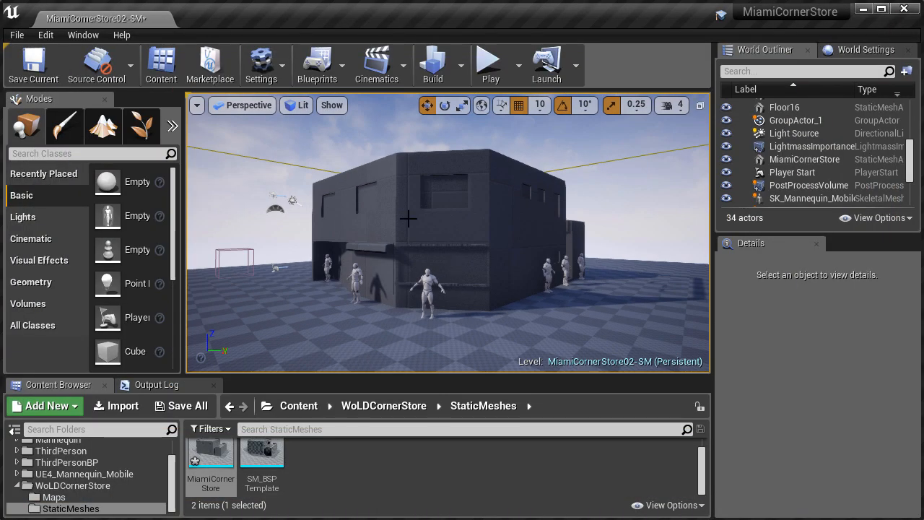
left_click(16, 34)
left_click(48, 158)
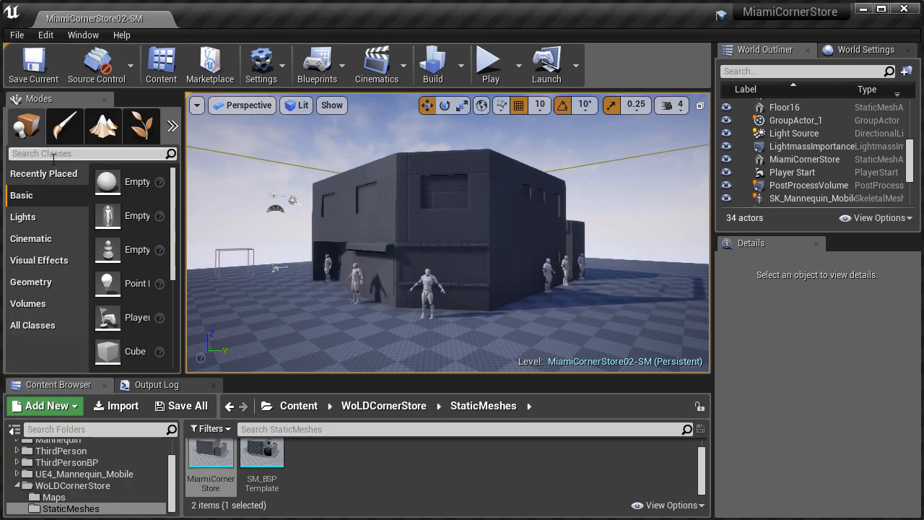